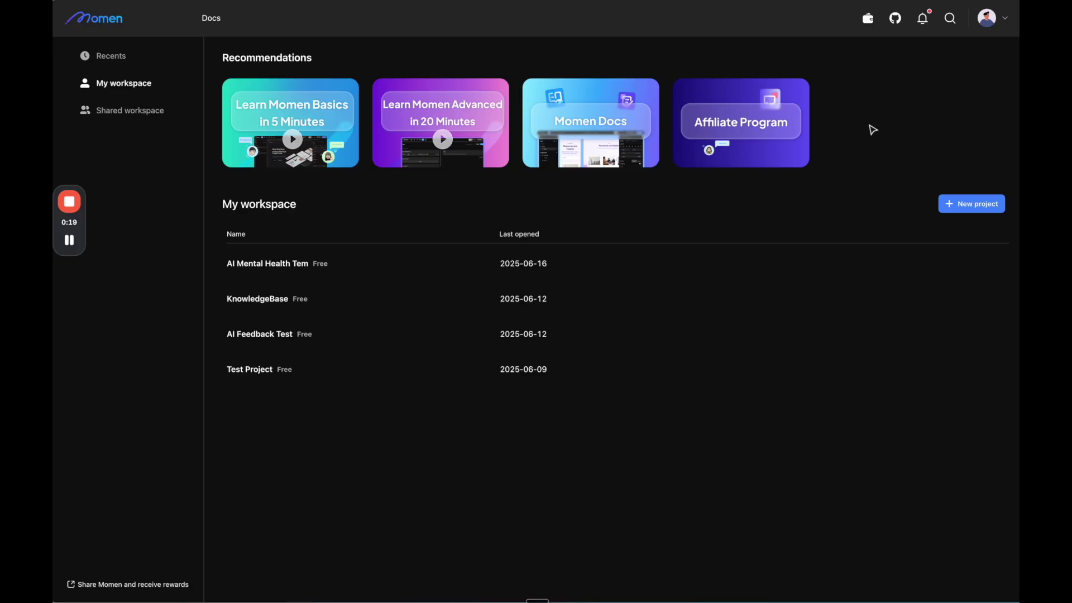
Start a new project and choose the AI Feedback Tool template
left_click(958, 204)
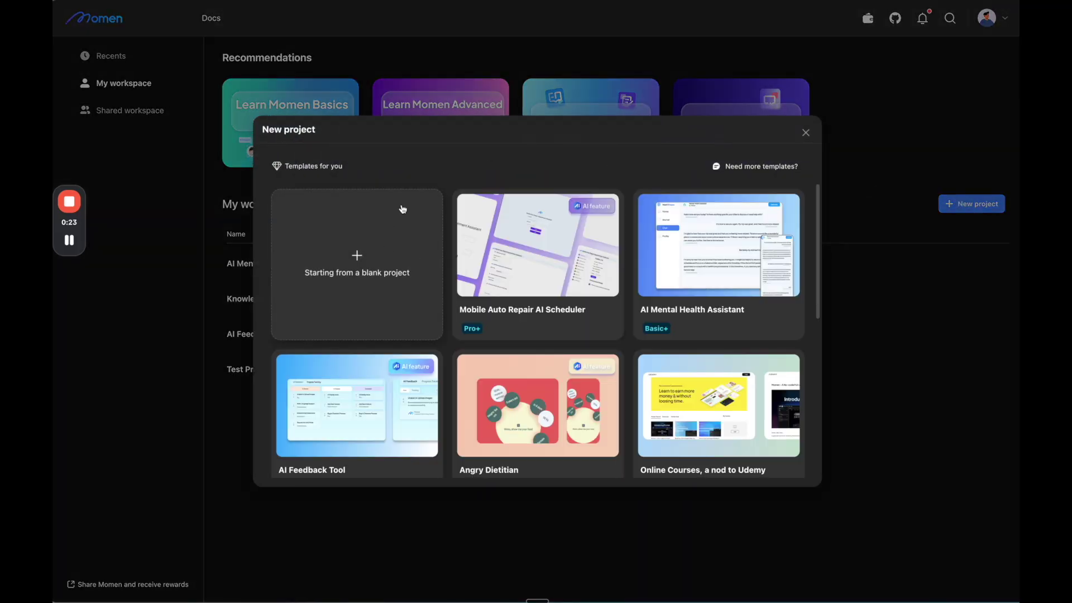
scroll(433, 268, "down", 1)
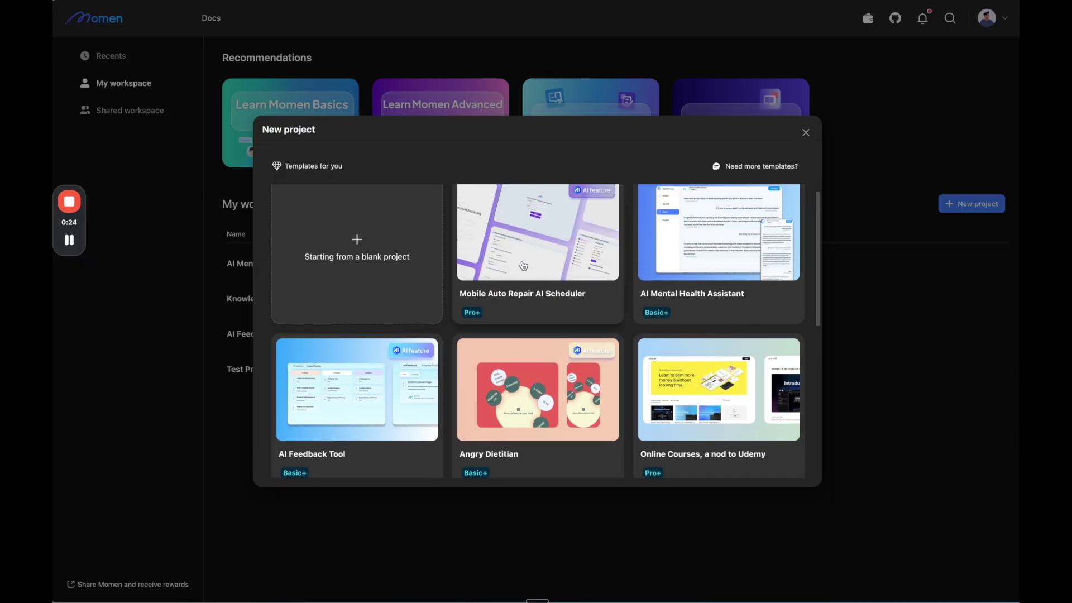
scroll(374, 299, "down", 2)
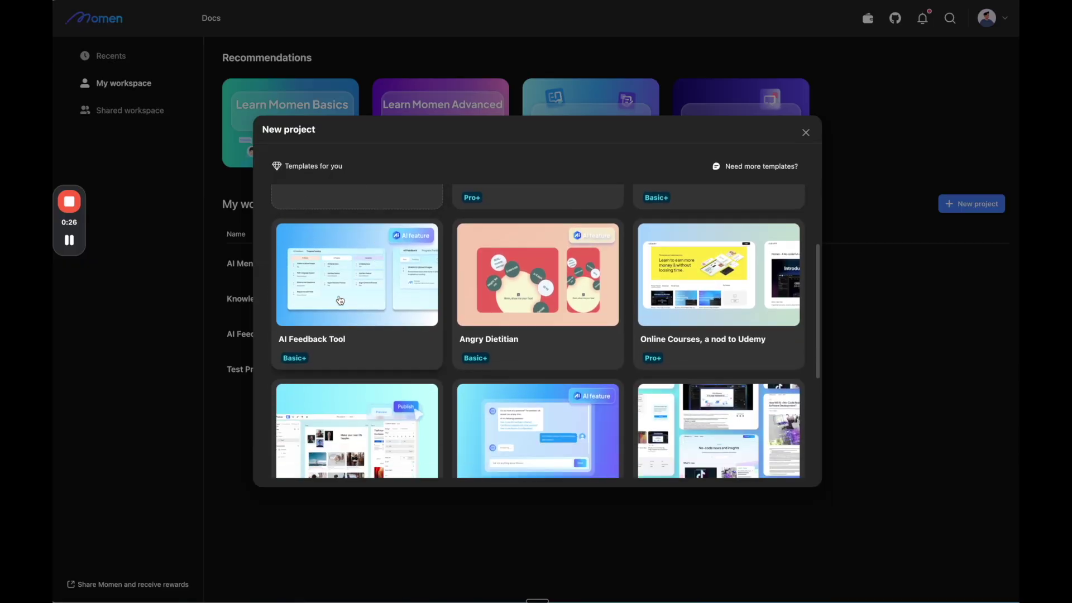
left_click(375, 287)
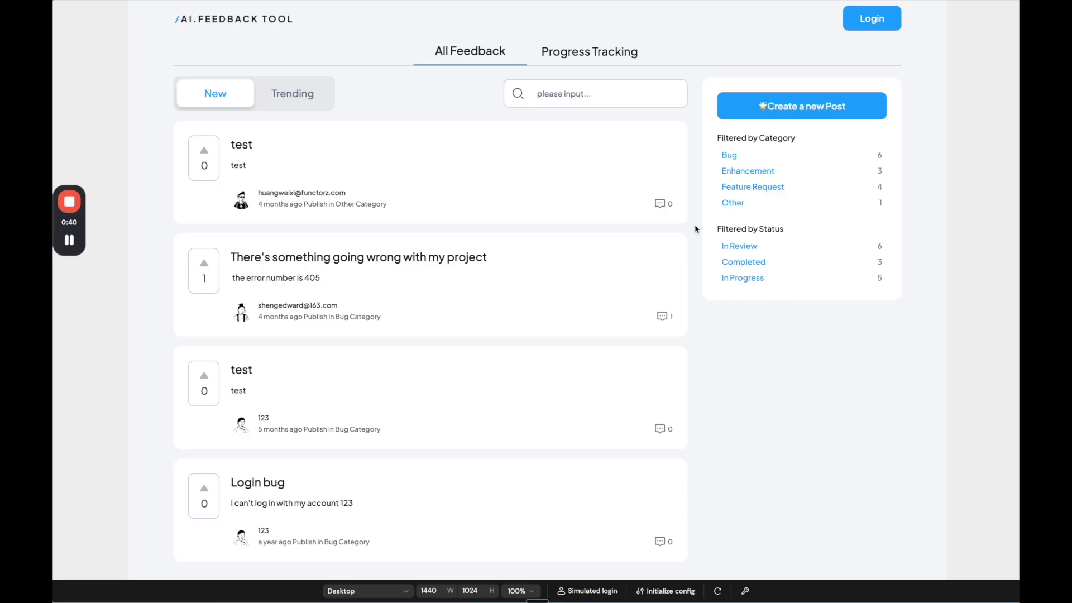
Browse the preview's feedback list, start a new post, and agree to log in to submit feedback
scroll(313, 166, "down", 10)
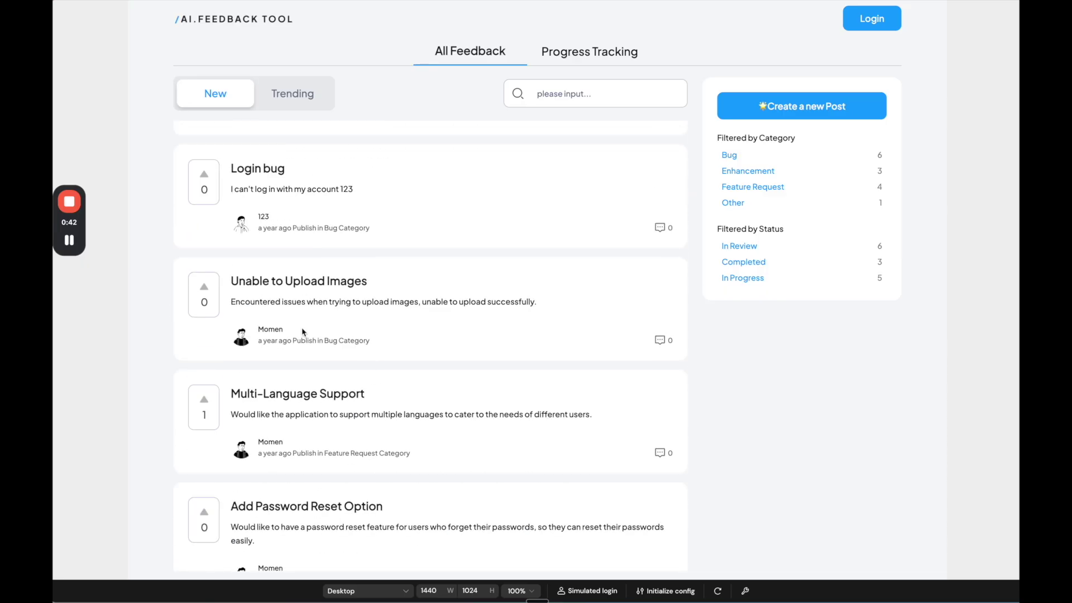
scroll(304, 272, "up", 10)
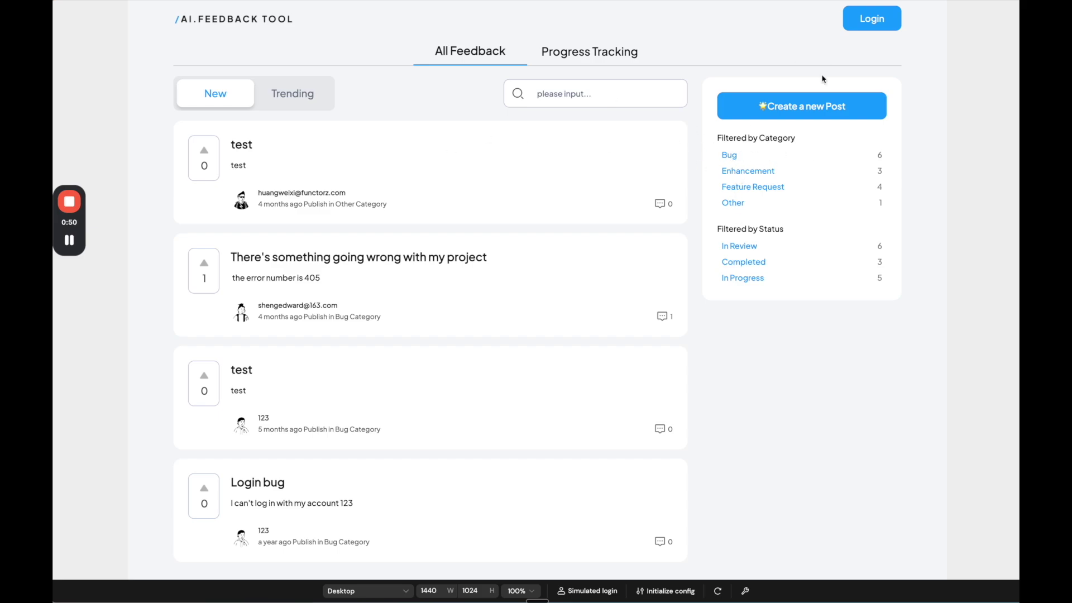
left_click(792, 111)
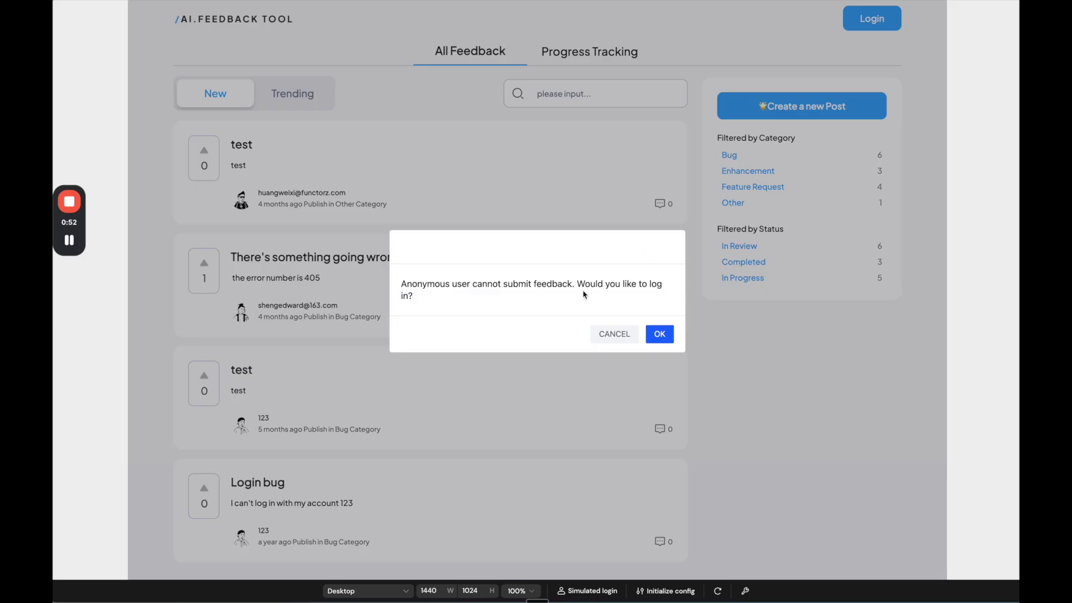
left_click(659, 333)
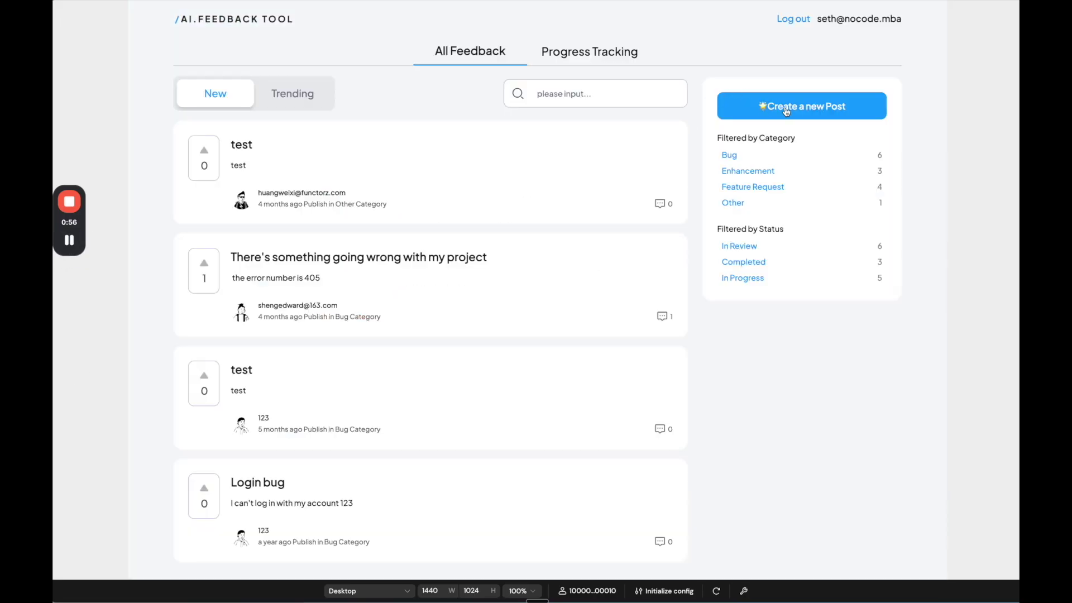
Create a feedback post titled "Bug error" with the content "there is an issue with logging in"
left_click(788, 110)
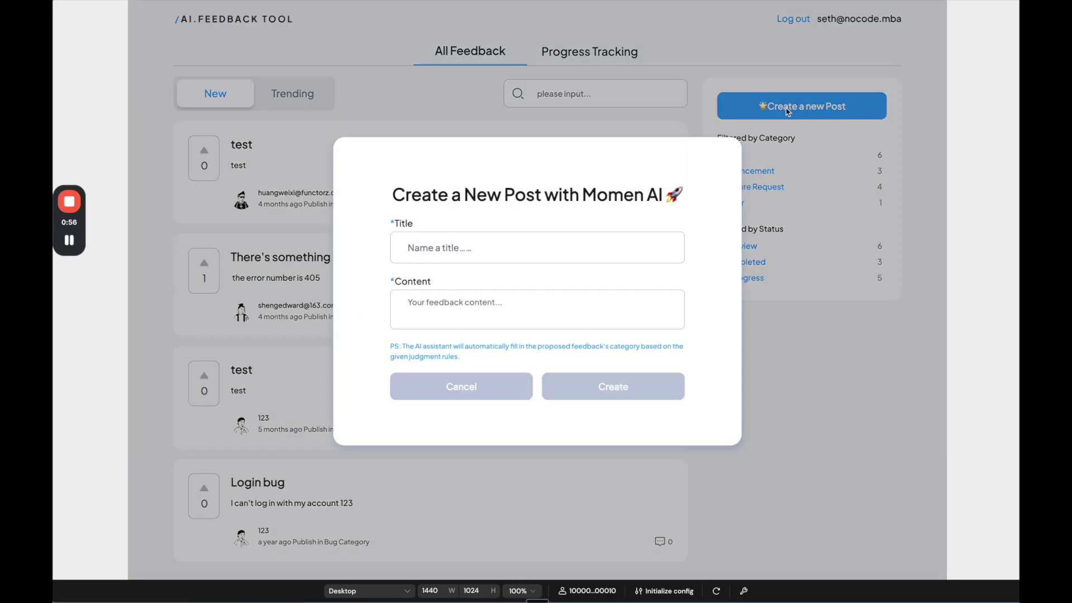
left_click(452, 245)
type("Bug error")
left_click(491, 314)
type("there is an is")
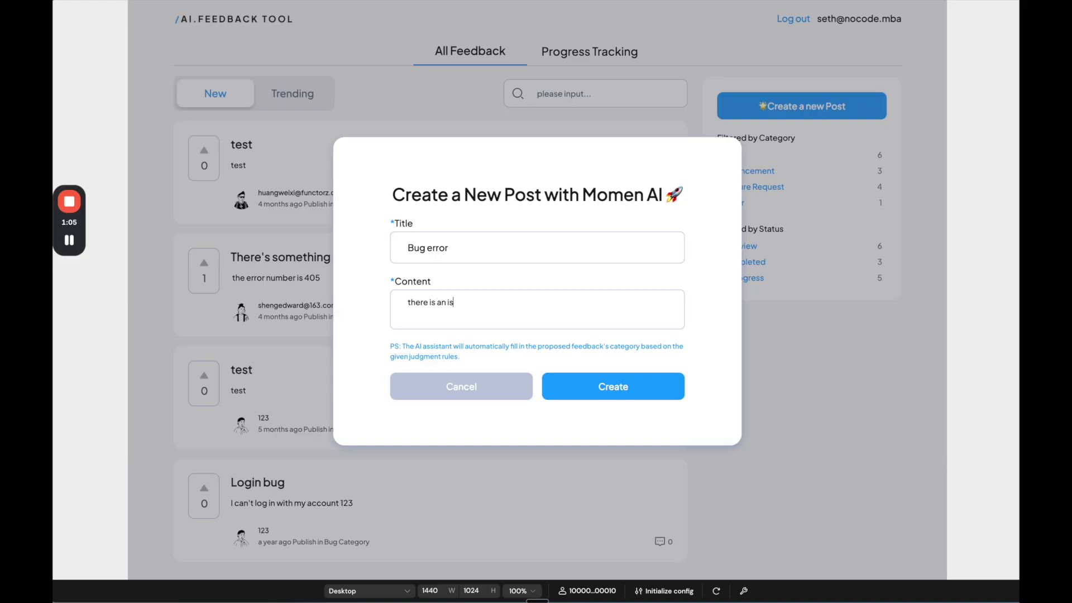
type("logging in")
left_click(591, 392)
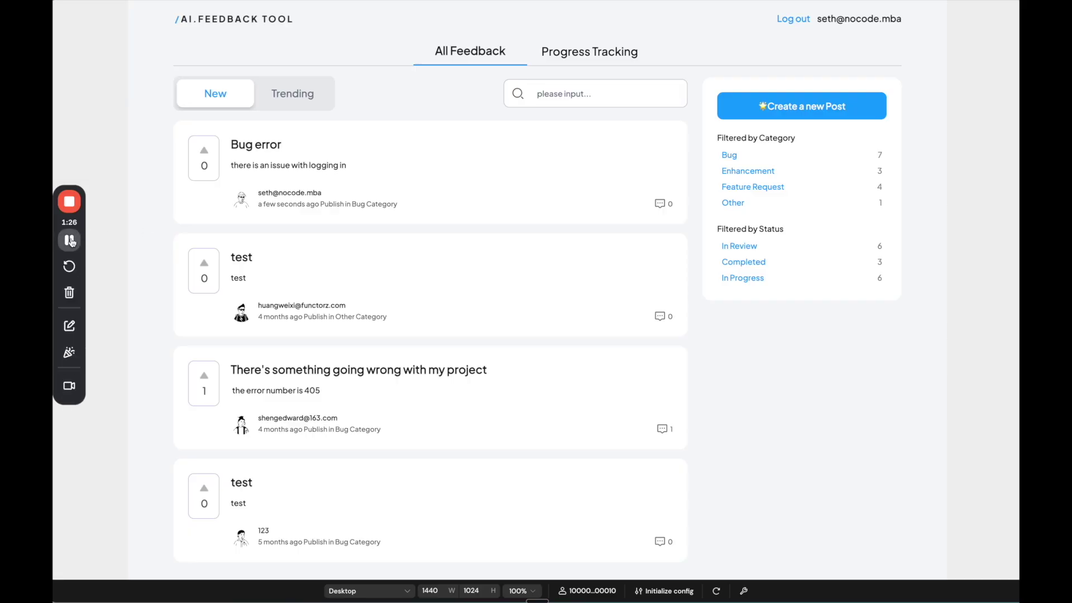
Switch to the project editor, dismiss the template tutorial, and look through the login / Sign up, Feedback and Feedback Detail pages
key("alt+Tab")
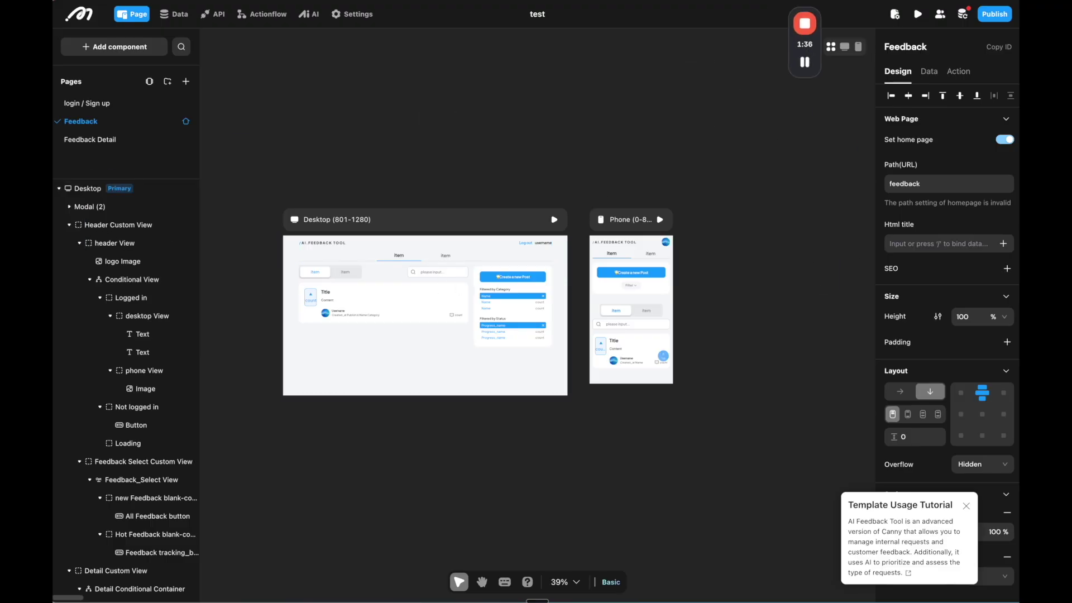
left_click(966, 506)
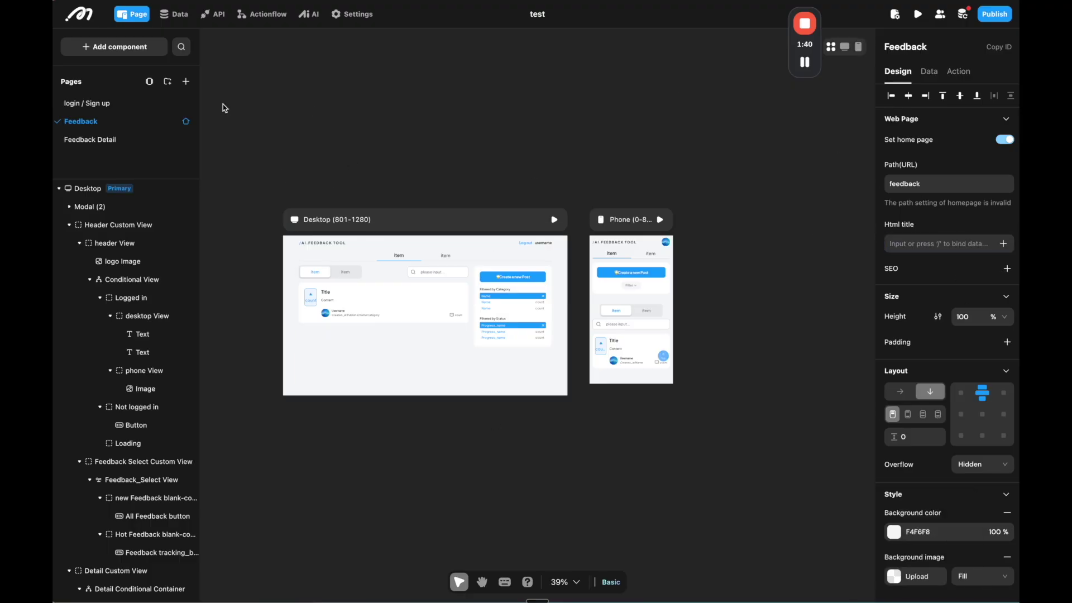
left_click(101, 103)
left_click(101, 125)
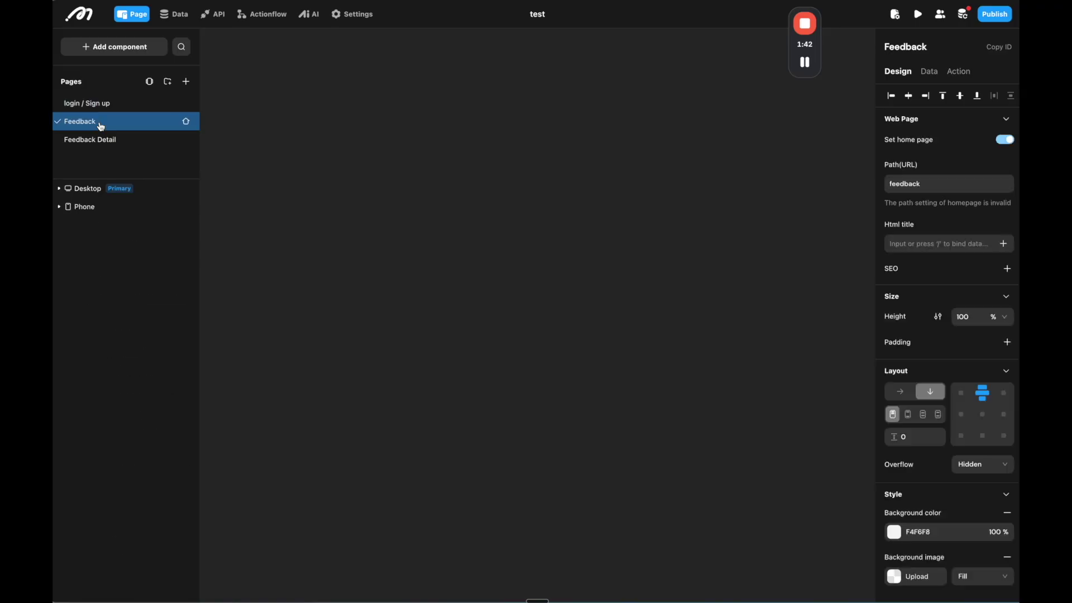
left_click(100, 141)
left_click(108, 118)
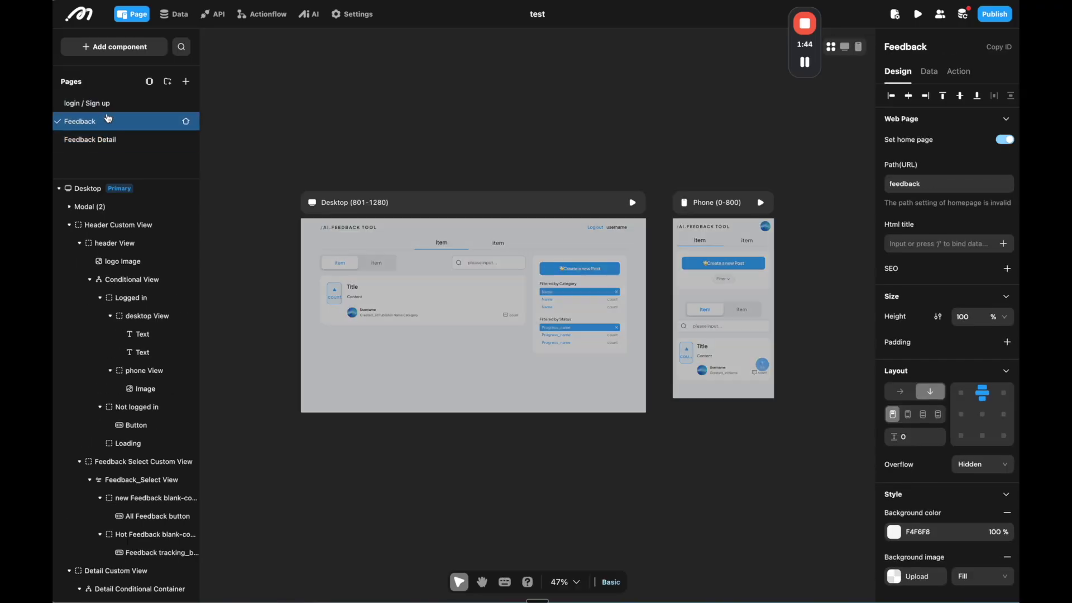
left_click(107, 104)
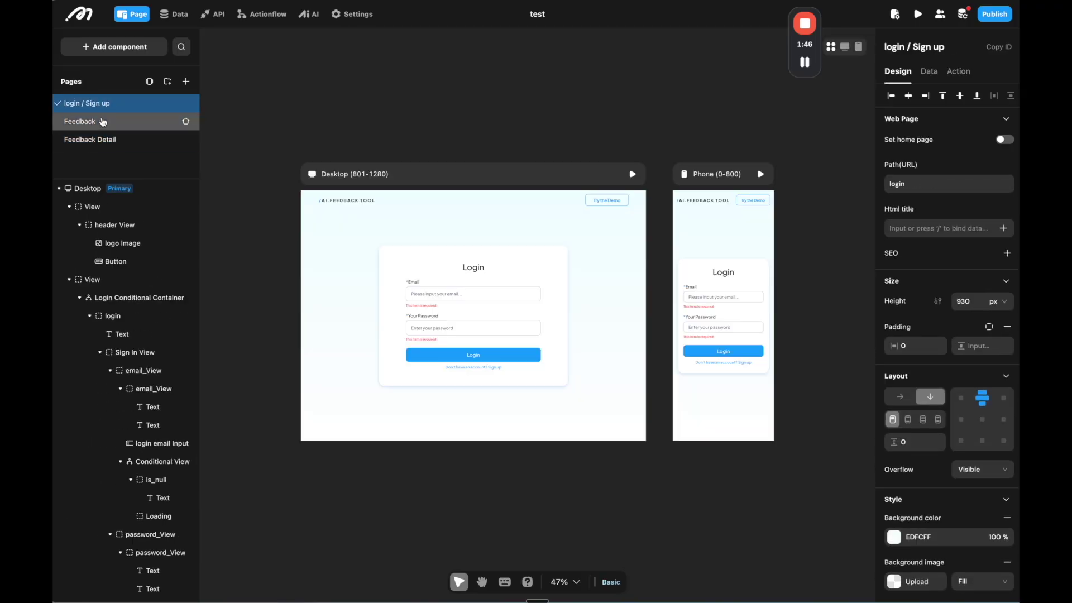
left_click(103, 121)
left_click(103, 140)
left_click(109, 120)
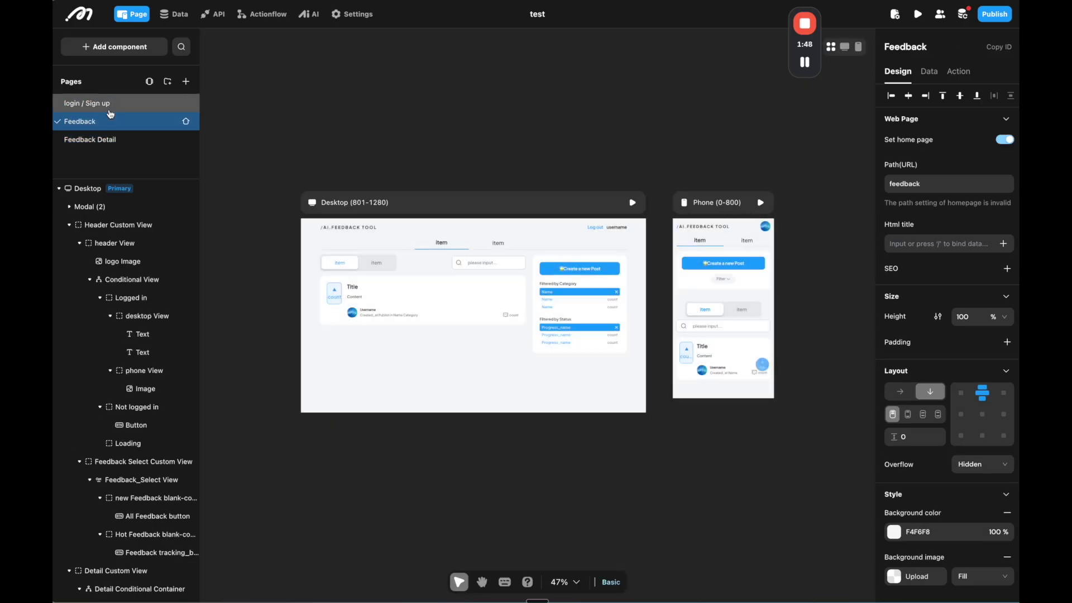
left_click(110, 111)
left_click(112, 121)
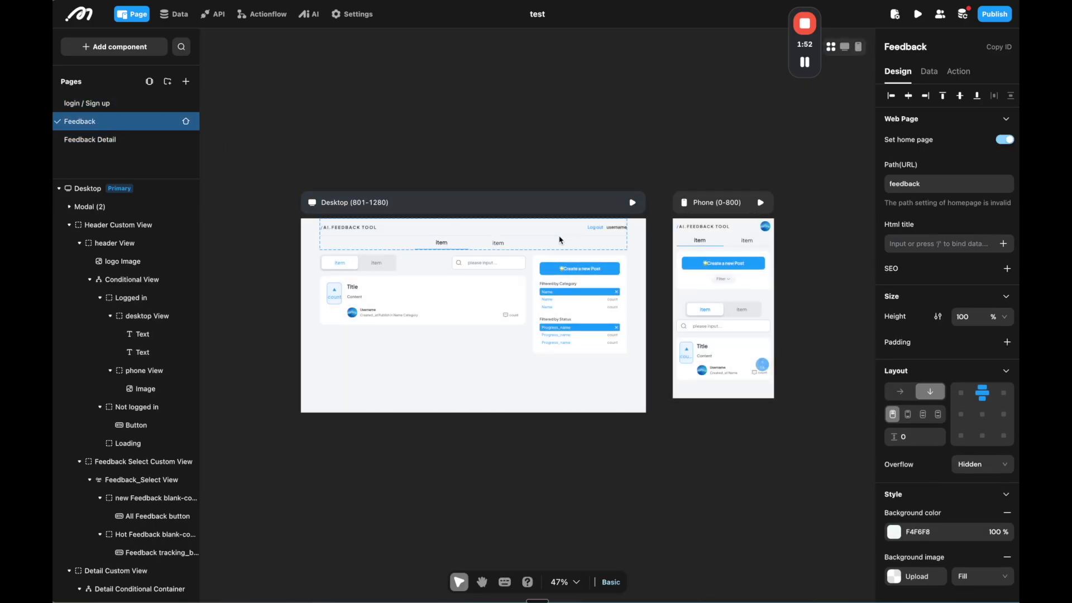
Examine the Feedback page's desktop and phone layouts and its component tree, including the header's Logged in case
scroll(745, 249, "up", 3)
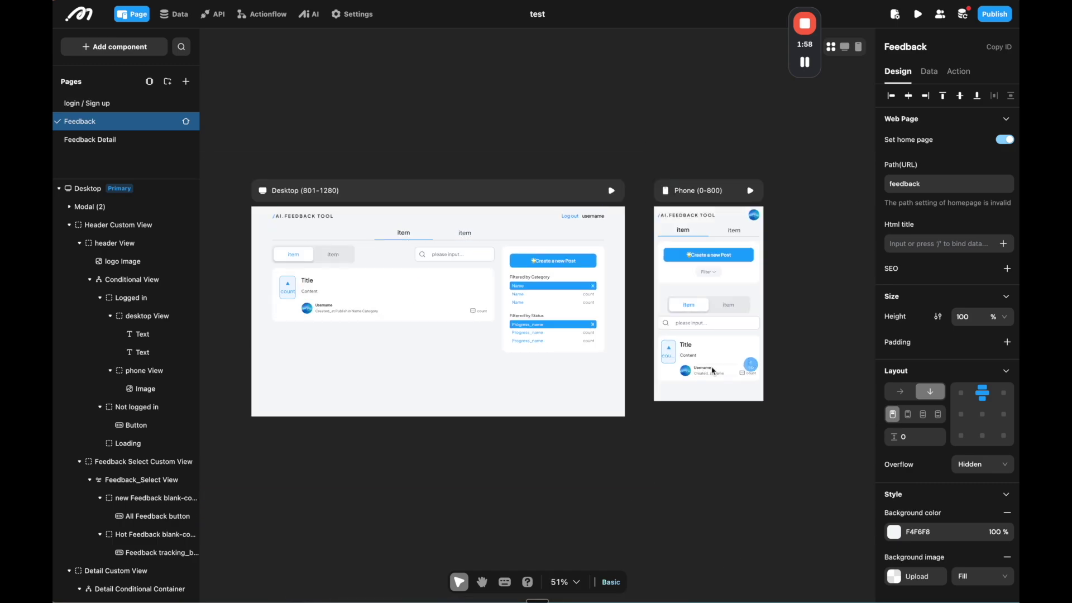
scroll(79, 216, "down", 1)
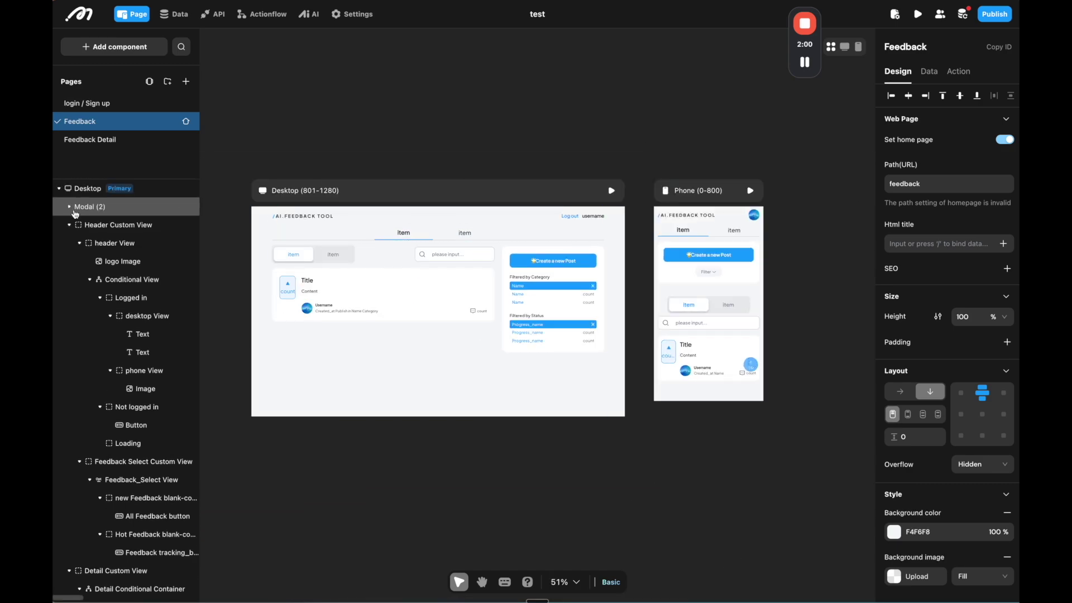
scroll(81, 217, "up", 1)
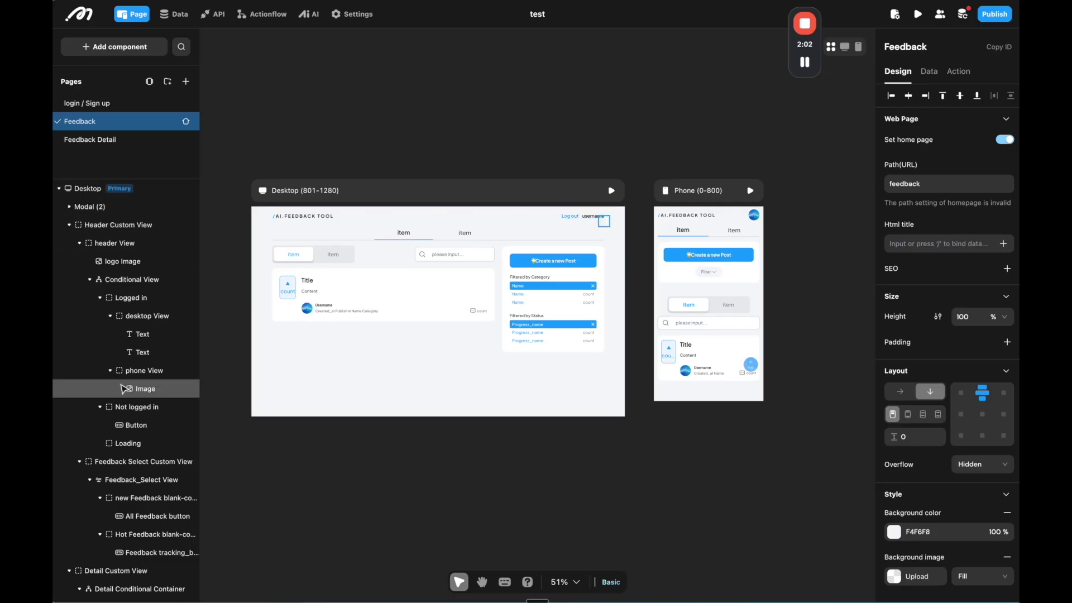
scroll(126, 436, "down", 20)
scroll(134, 459, "up", 20)
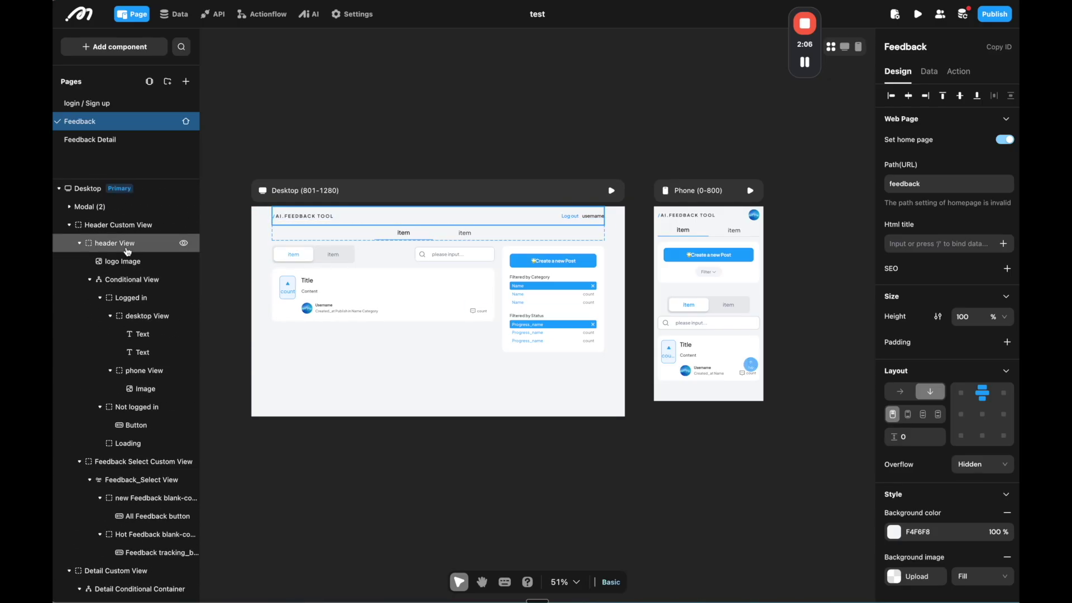
left_click(132, 296)
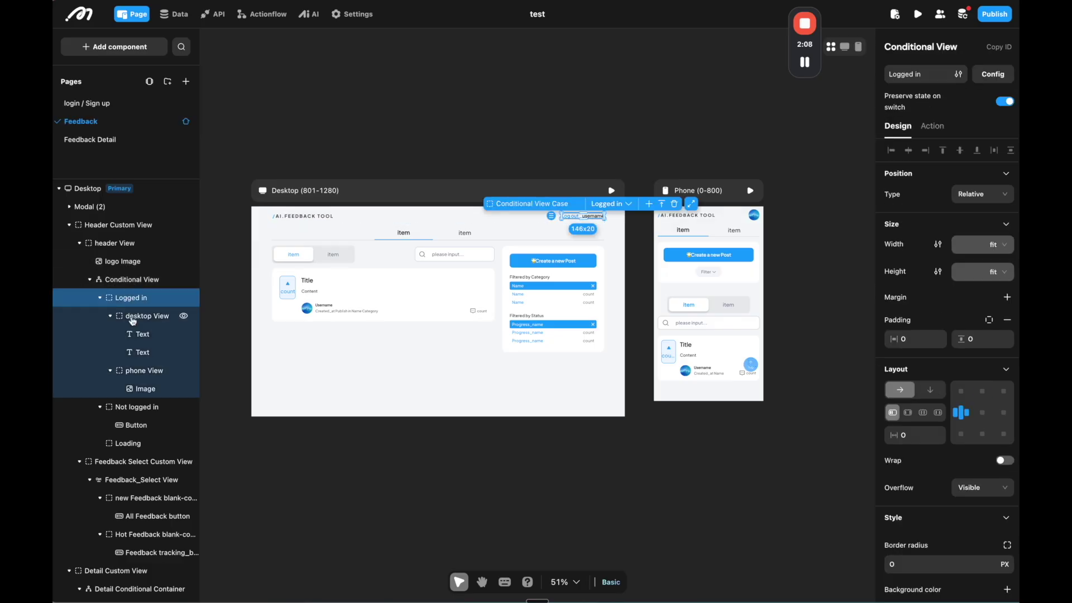
scroll(143, 370, "down", 15)
mouse_move(808, 65)
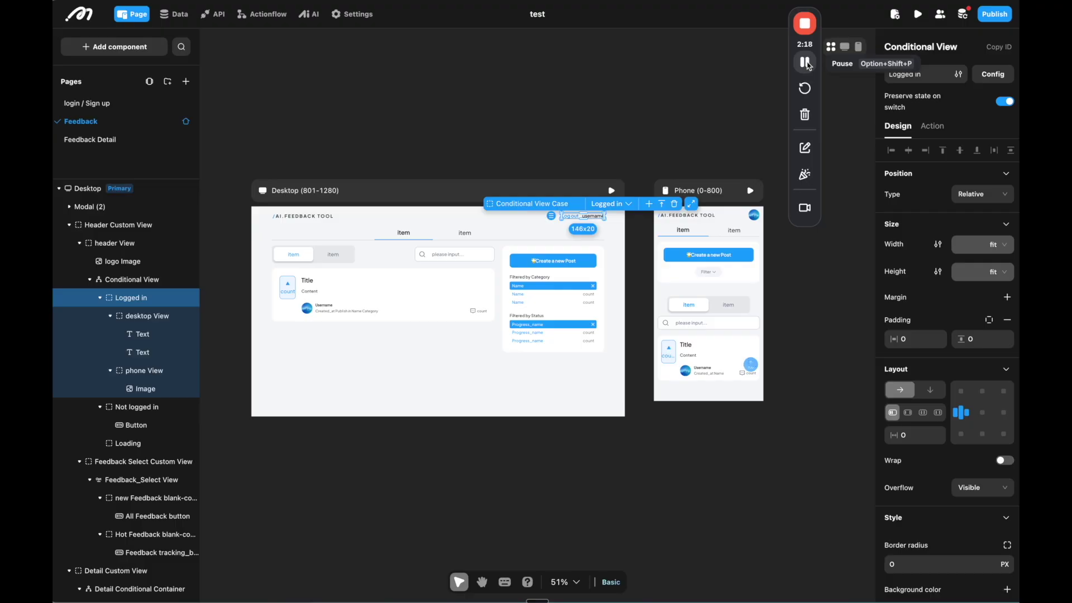
Review the design settings of the desktop "Create a new Post" view and open its On click action flow
left_click(519, 264)
scroll(122, 414, "right", 3)
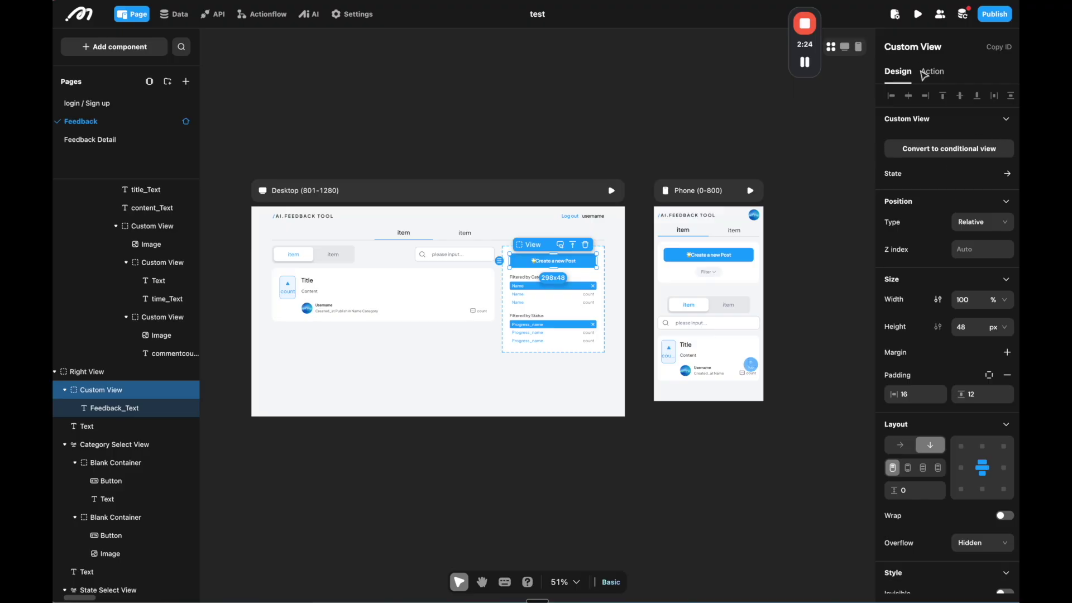
scroll(927, 505, "down", 5)
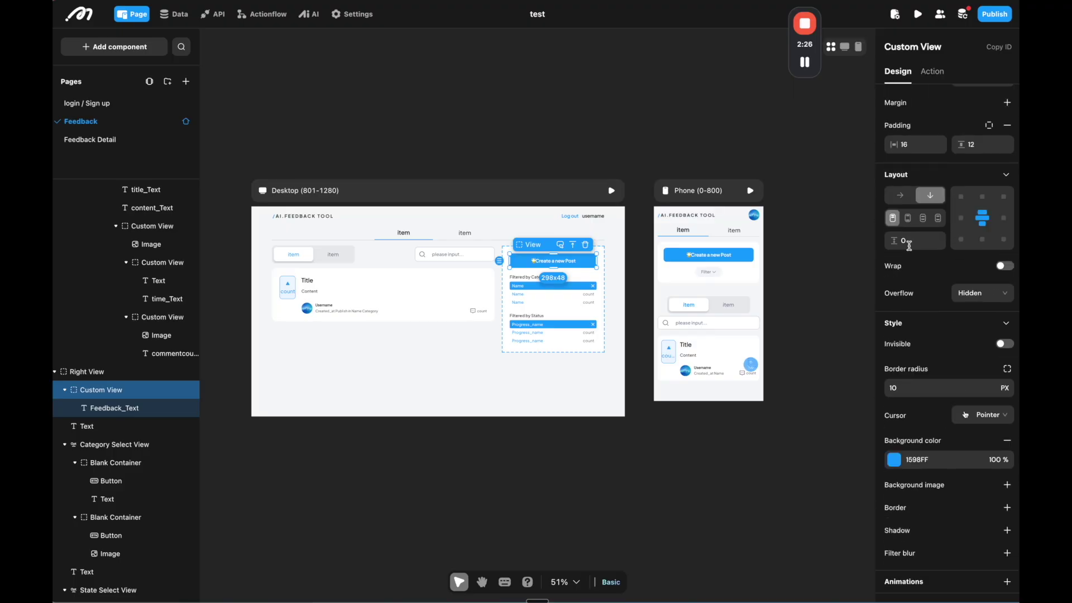
scroll(925, 514, "up", 5)
left_click(938, 72)
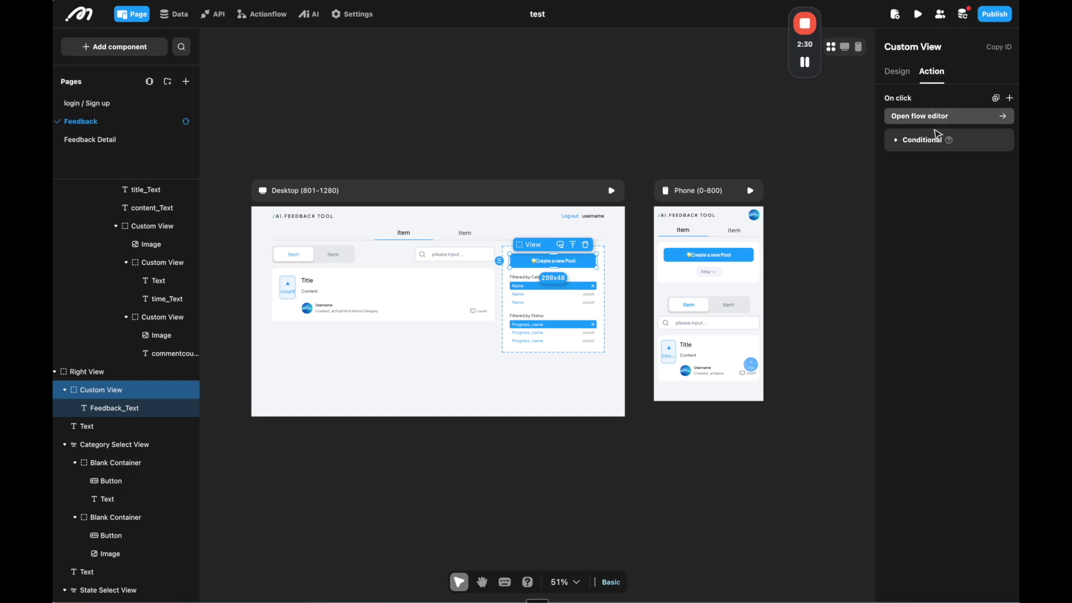
left_click(938, 116)
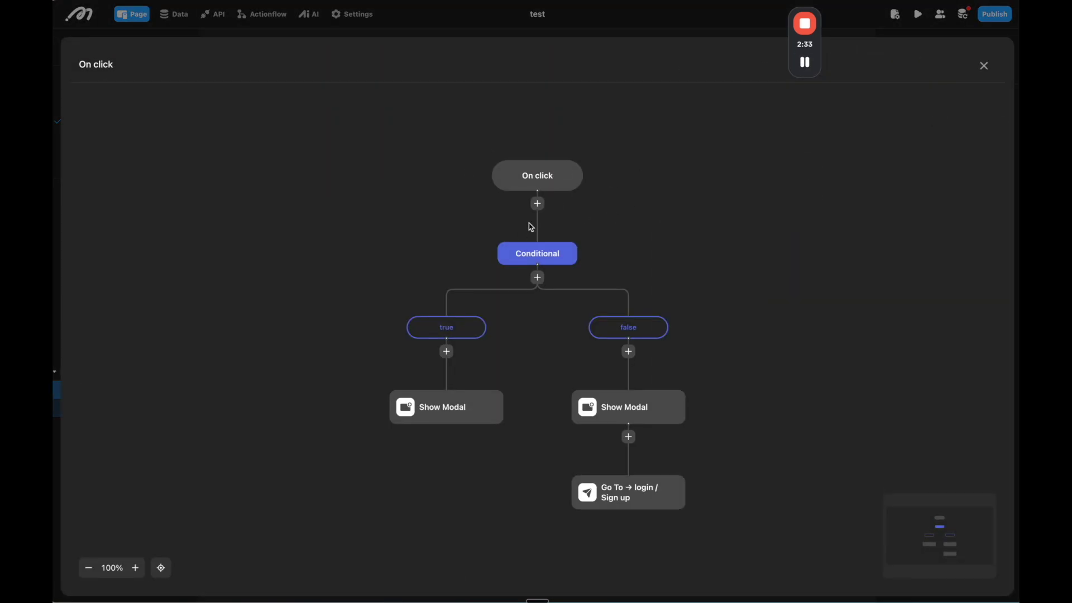
scroll(467, 213, "down", 3)
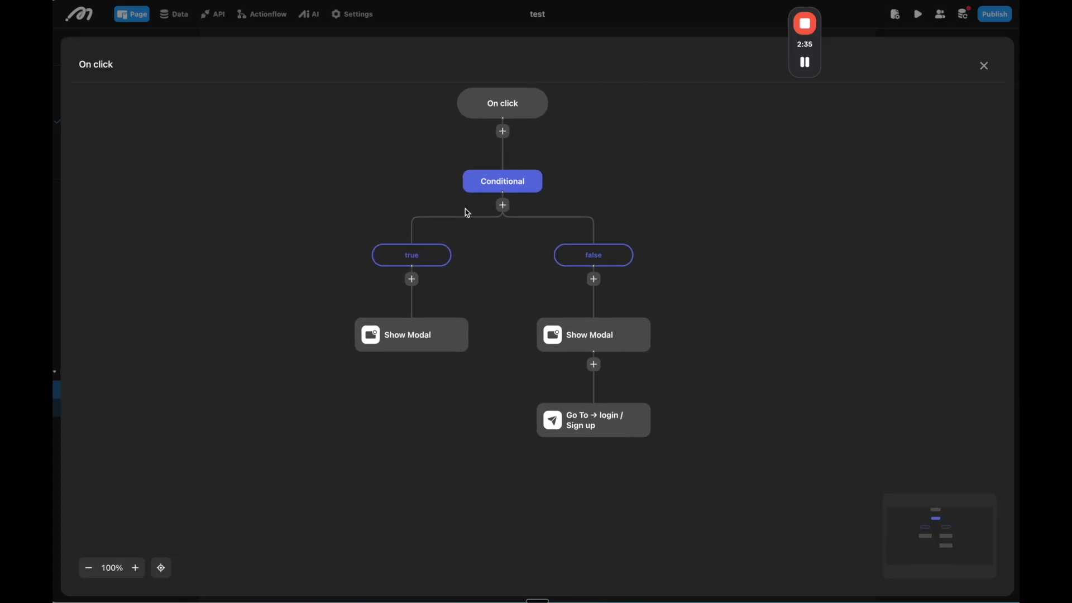
Inspect the true branch's condition and its Show Modal action mode, and close the flow editor
left_click(416, 255)
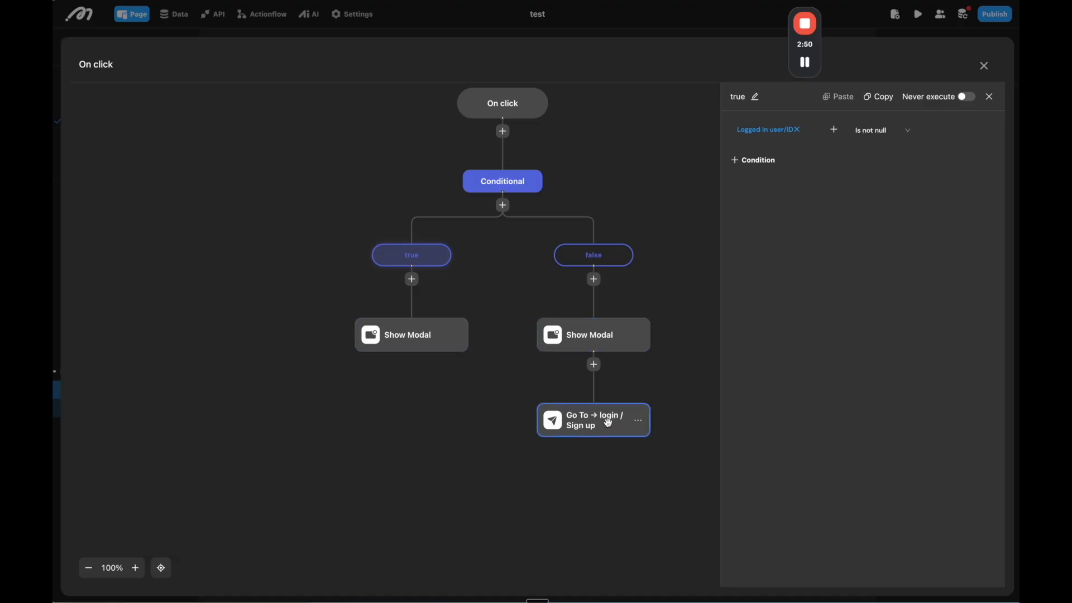
left_click(402, 333)
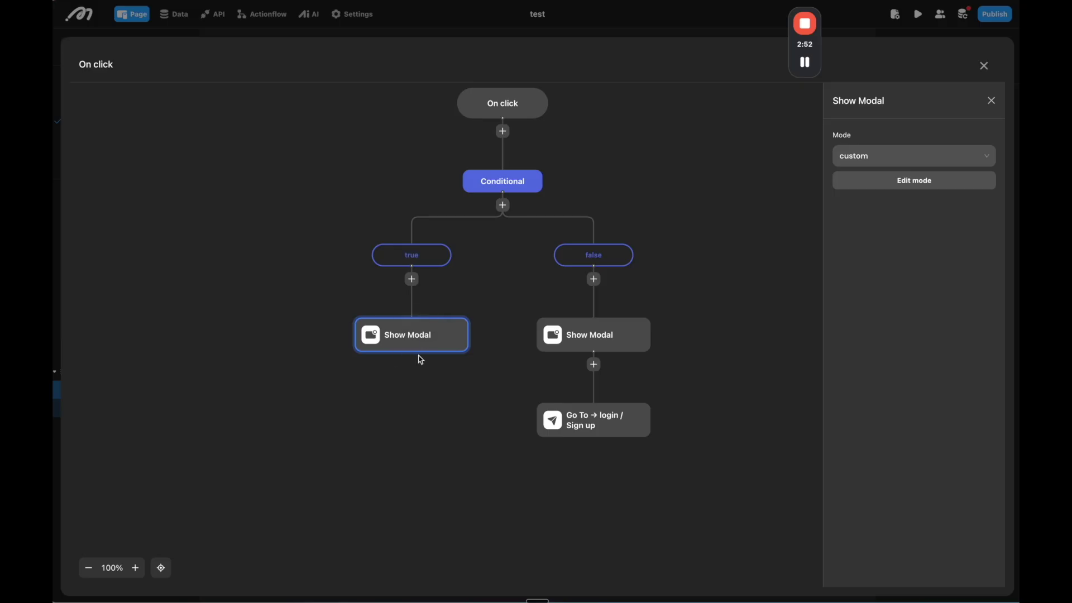
left_click(881, 156)
left_click(877, 199)
left_click(984, 66)
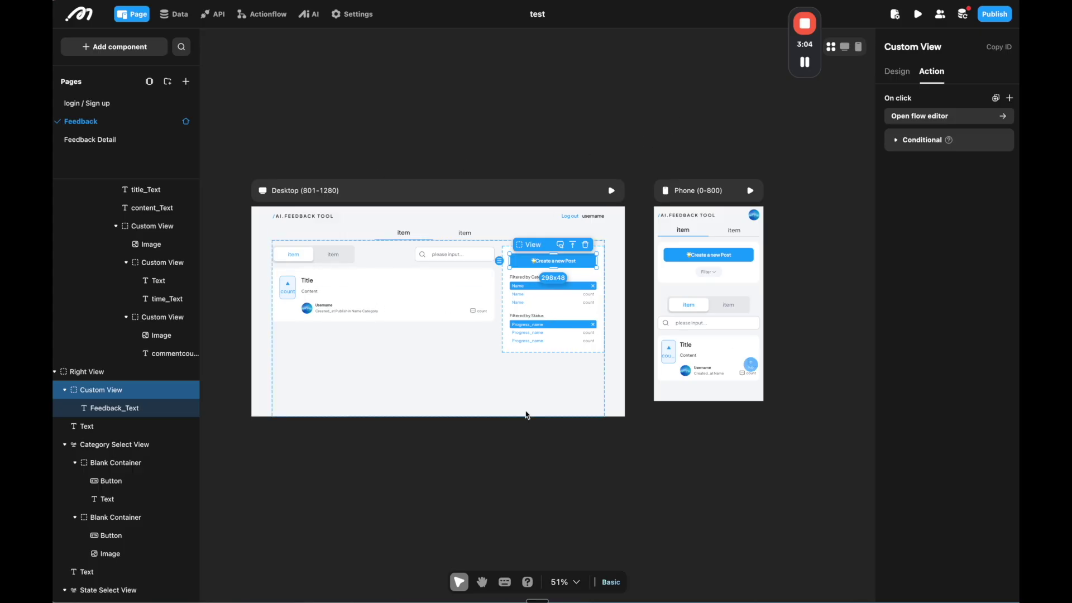
left_click(607, 474)
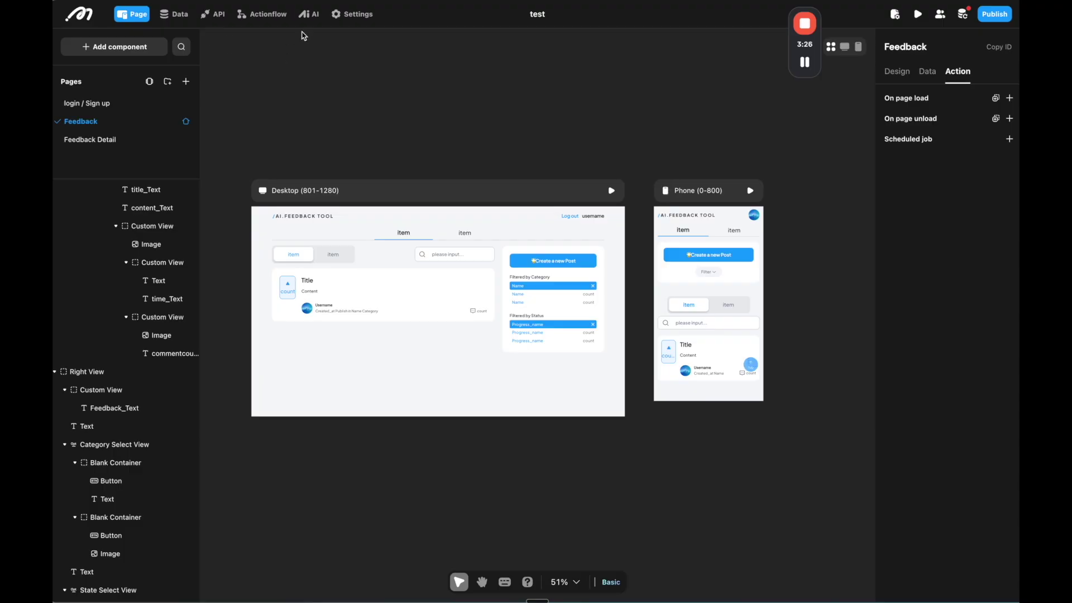
Open the Ai-Config-1 agent and look over its configuration from the inputs down to the structured outputs
left_click(308, 14)
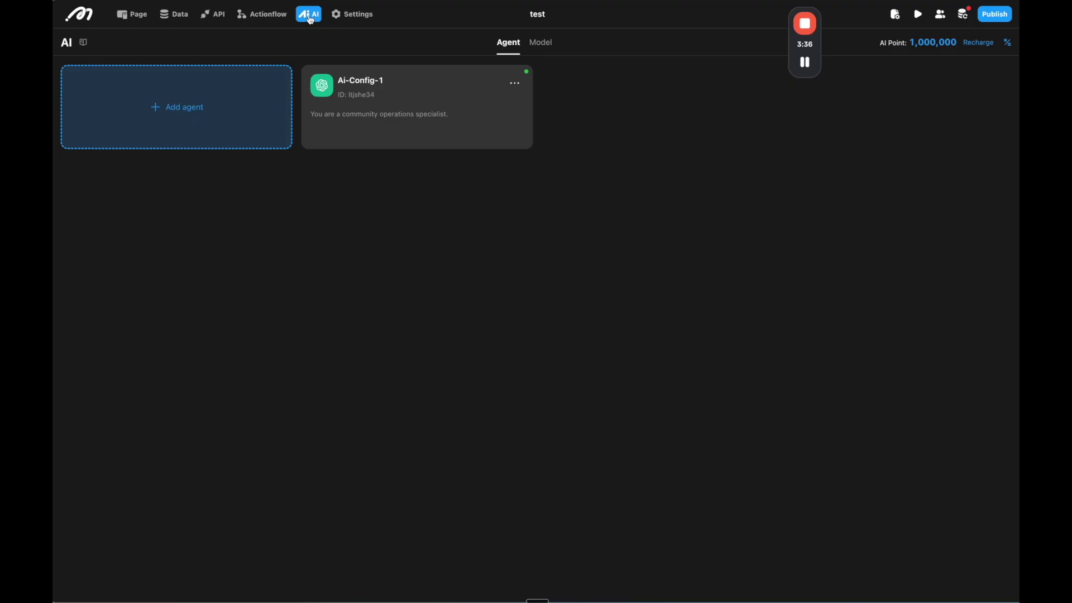
left_click(393, 124)
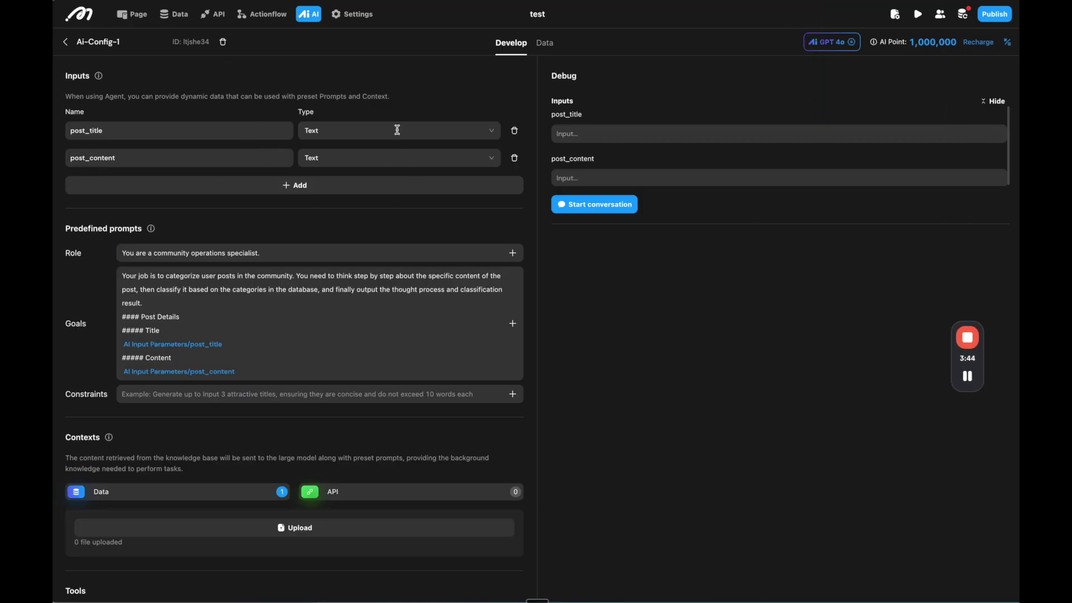
scroll(276, 285, "down", 1)
scroll(275, 284, "up", 1)
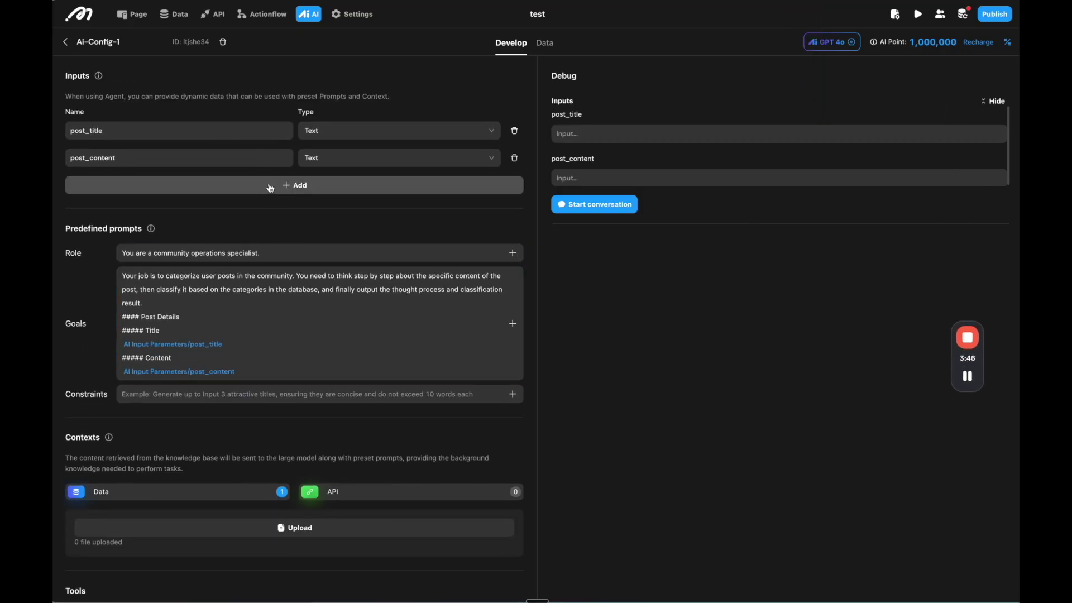
left_click(272, 161)
scroll(180, 366, "down", 8)
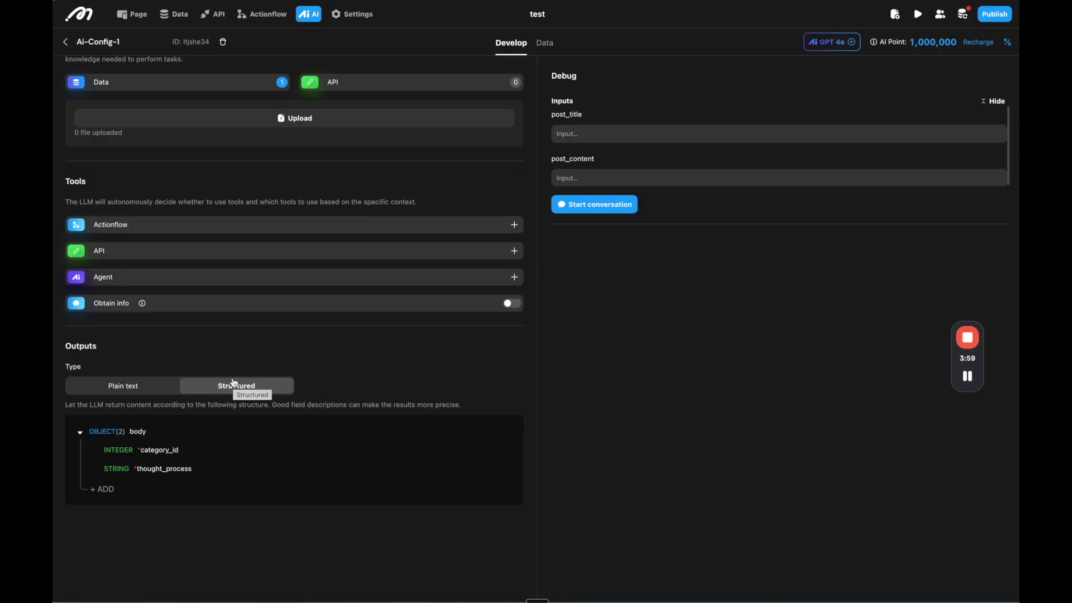
scroll(285, 294, "up", 7)
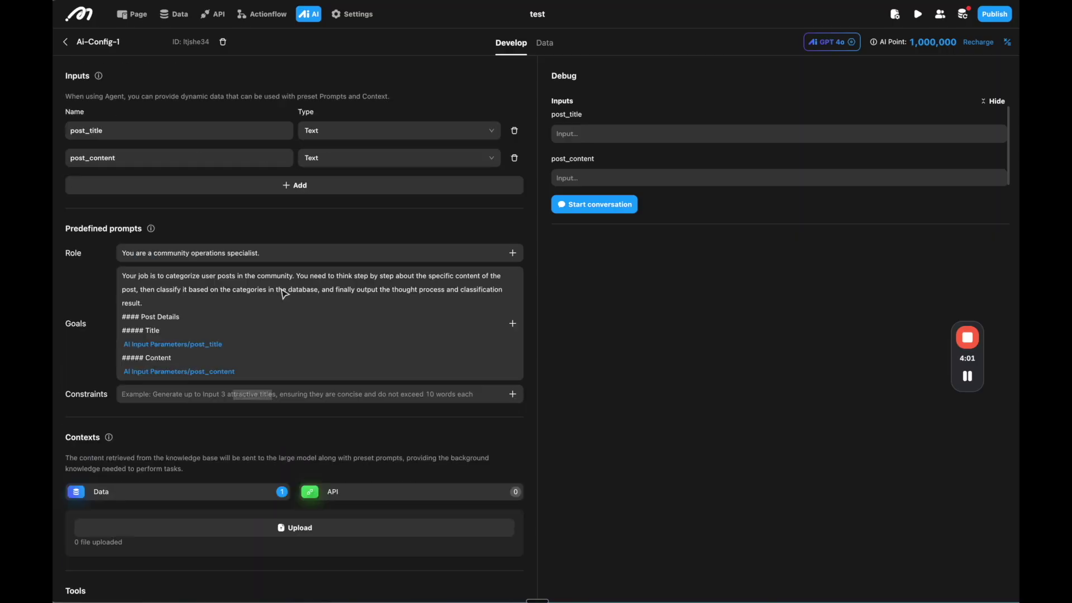
Review the agent's post_title and post_content input parameters and their types
left_click(115, 129)
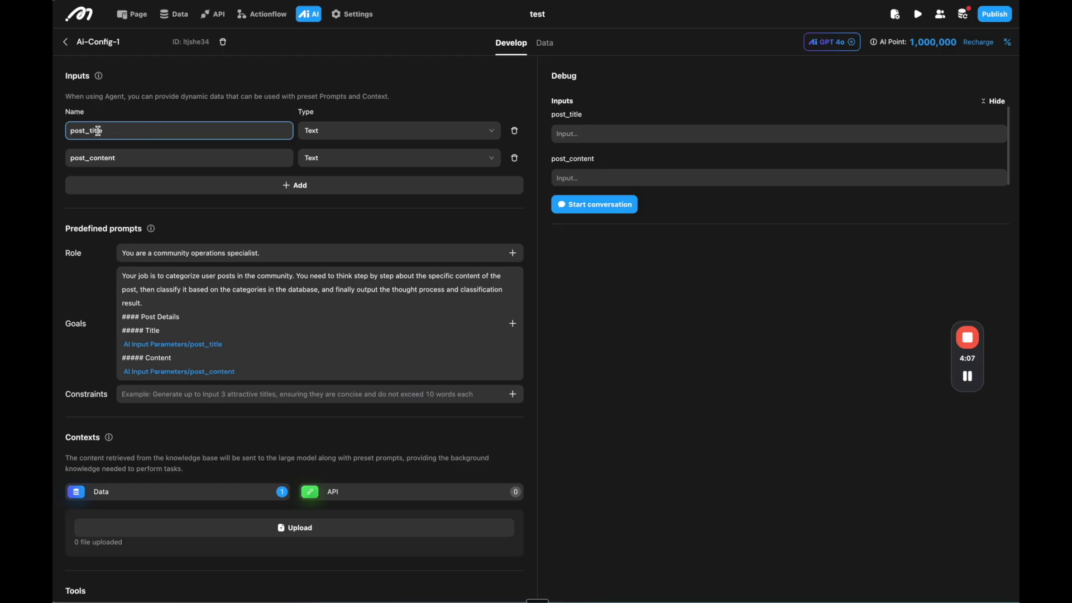
left_click(131, 162)
left_click(333, 160)
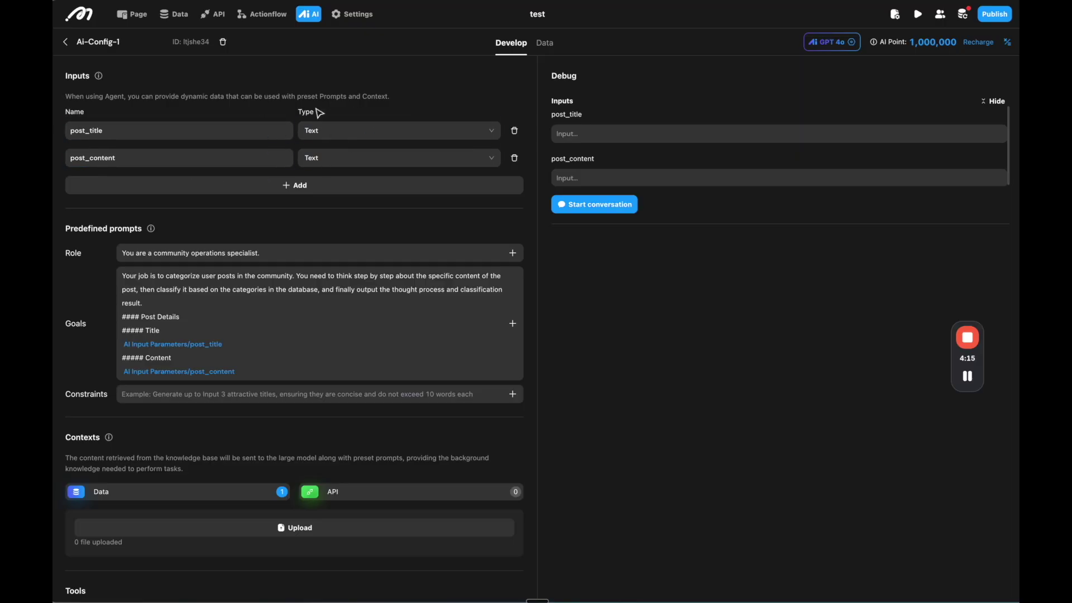
Read the agent's predefined Role and Goals prompts, including the input parameters referenced in Goals
scroll(318, 115, "down", 2)
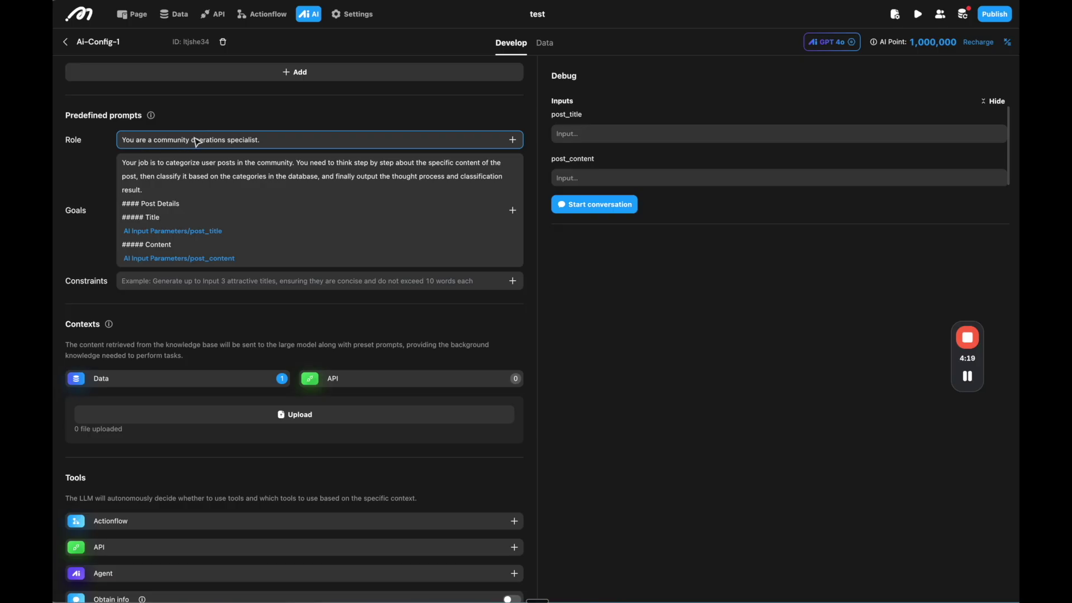
scroll(262, 149, "down", 1)
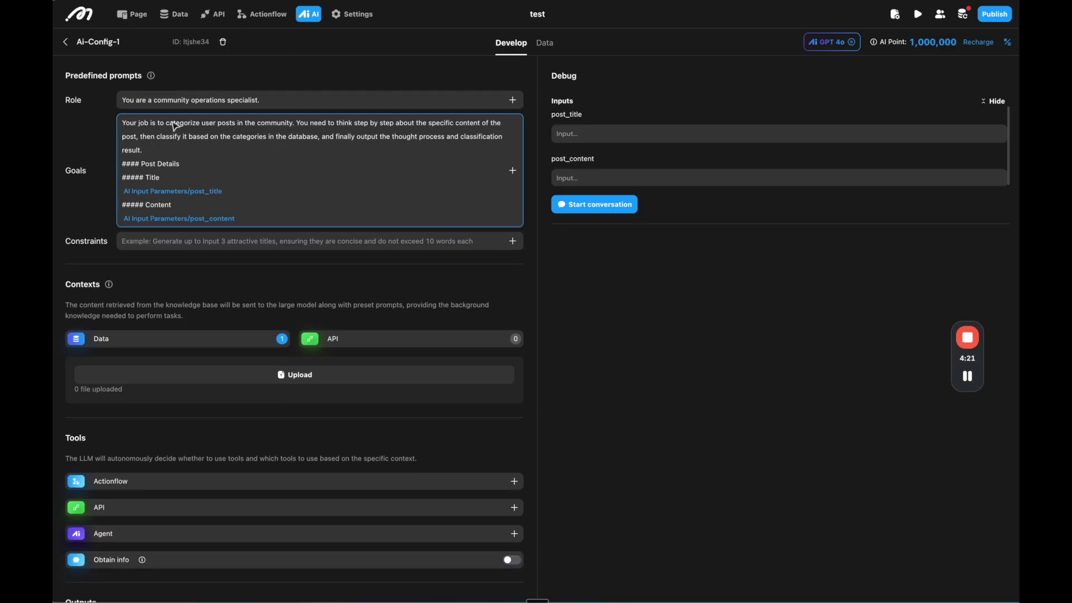
left_click_drag(163, 124, 343, 138)
scroll(343, 139, "down", 1)
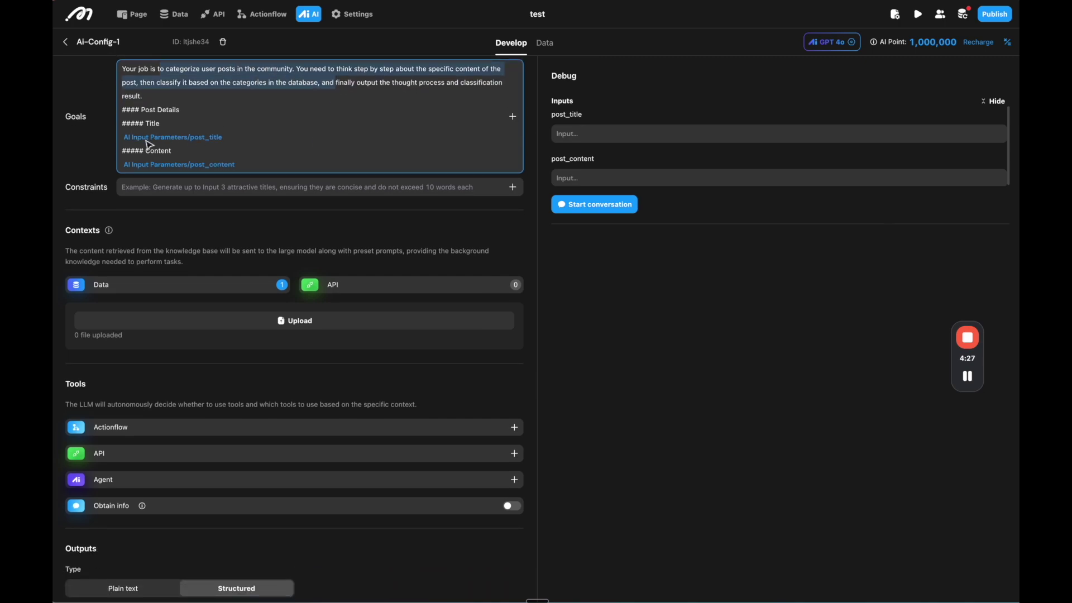
scroll(149, 145, "up", 4)
scroll(168, 308, "down", 1)
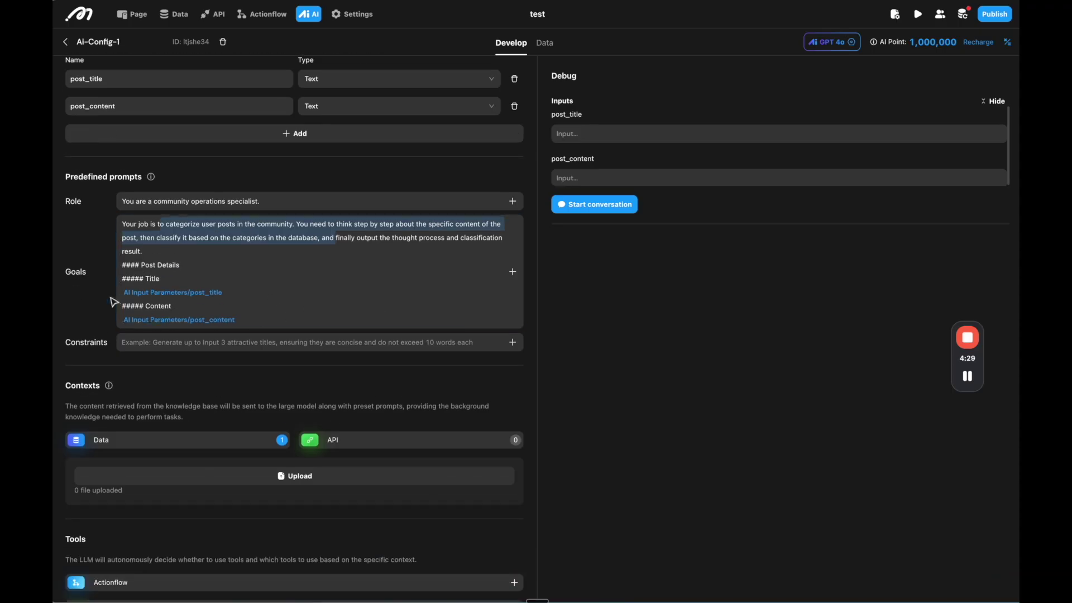
Check which agent inputs can be inserted into the Goals prompt, and leave without adding any
left_click(513, 272)
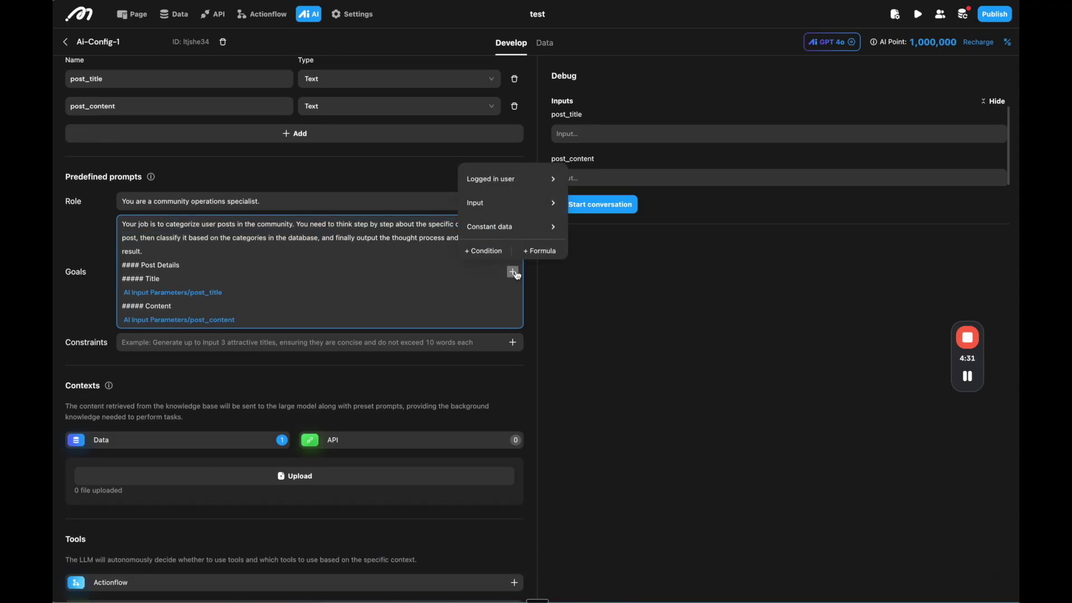
left_click(506, 207)
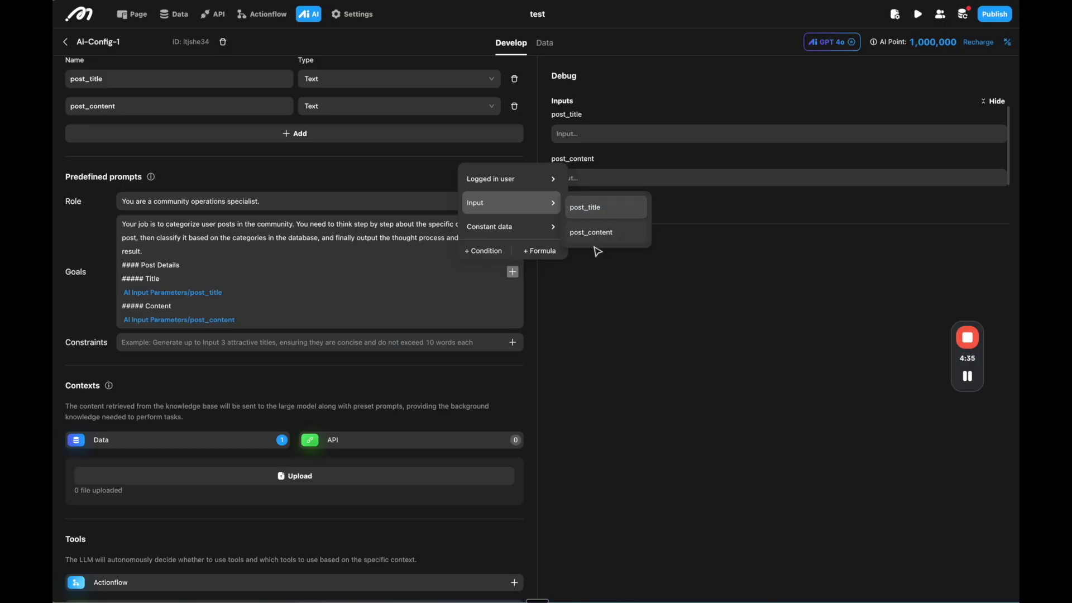
left_click(409, 292)
Inspect which data tables are selected under the agent's Contexts, and close the data column selection
scroll(341, 296, "down", 2)
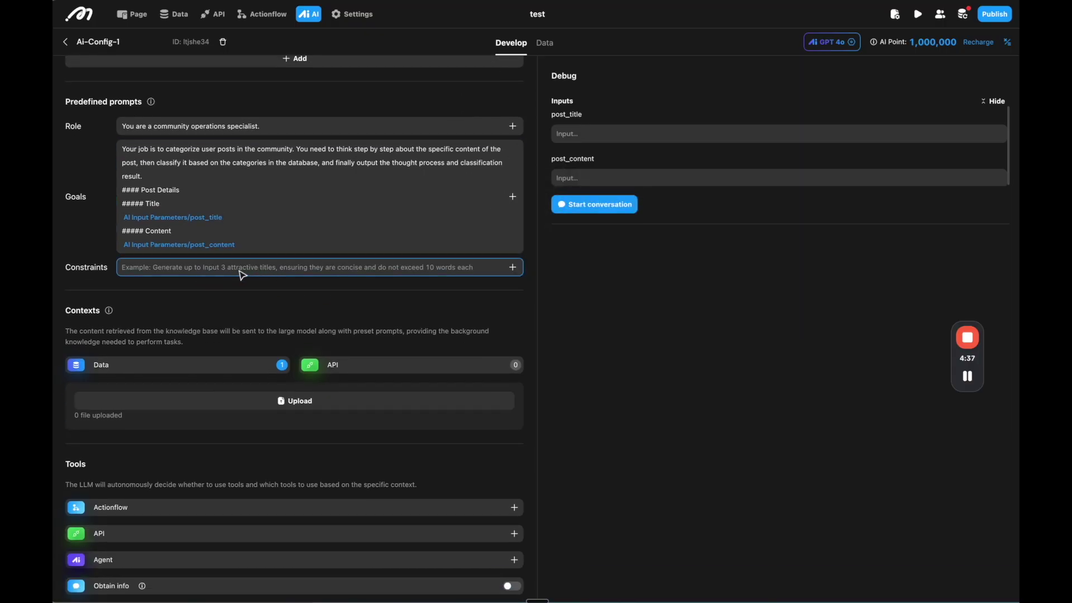
scroll(279, 285, "down", 2)
scroll(233, 293, "down", 2)
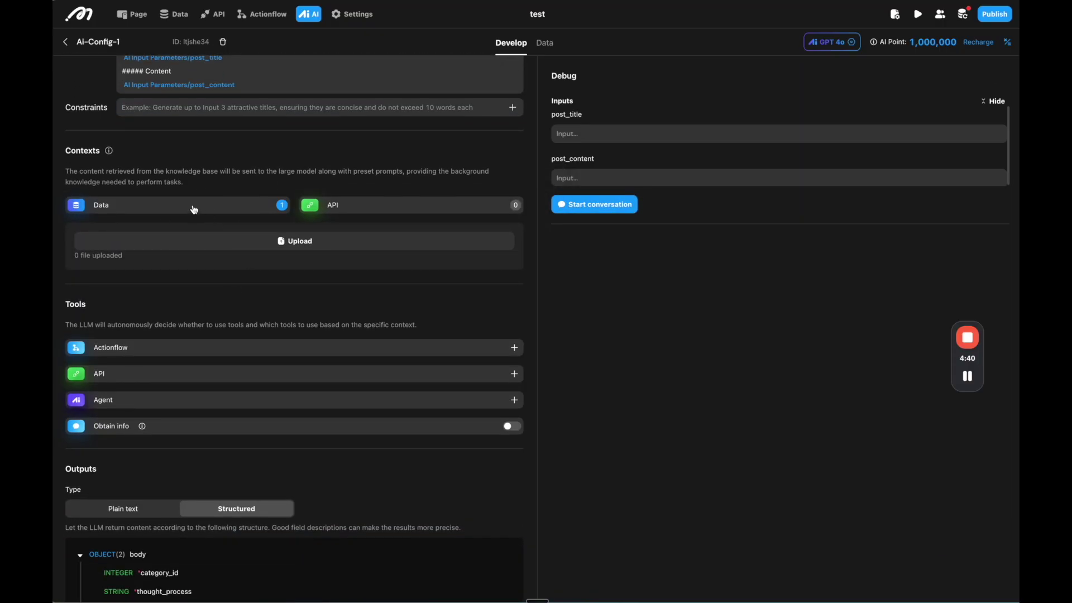
left_click(196, 210)
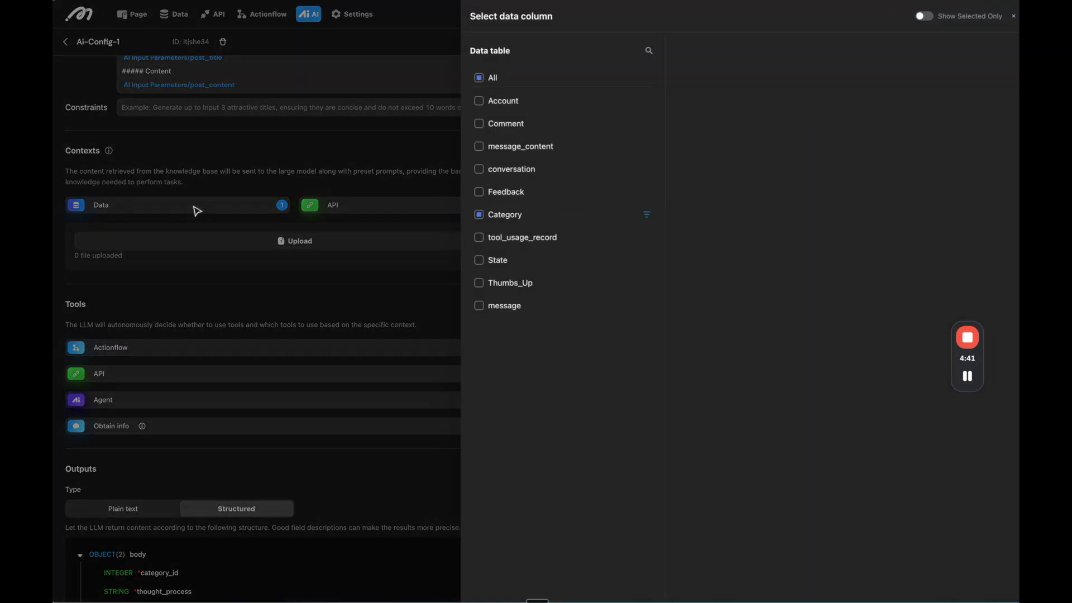
left_click(512, 218)
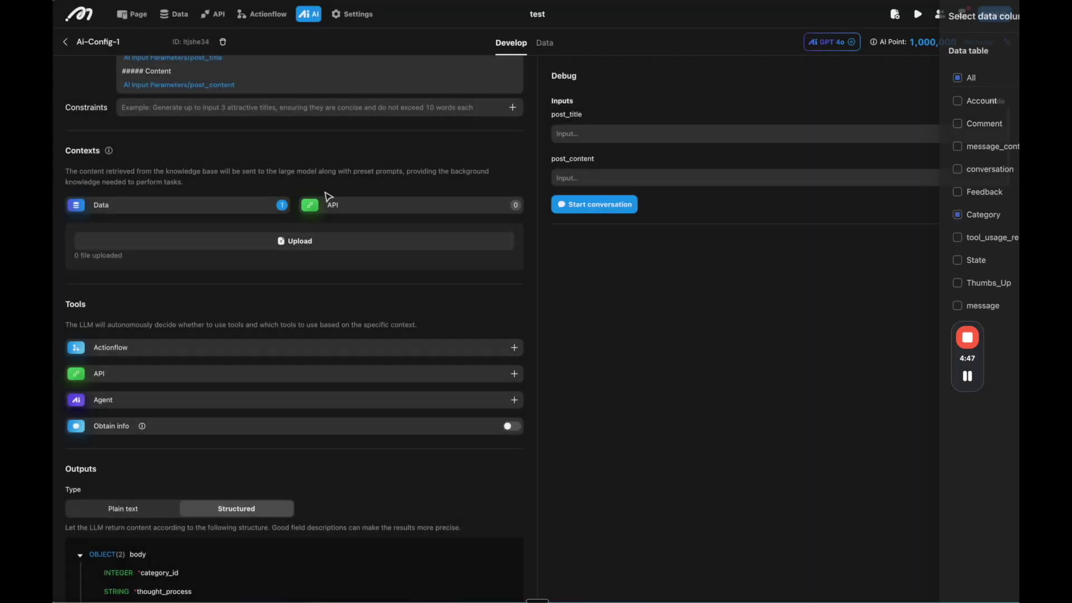
left_click(364, 275)
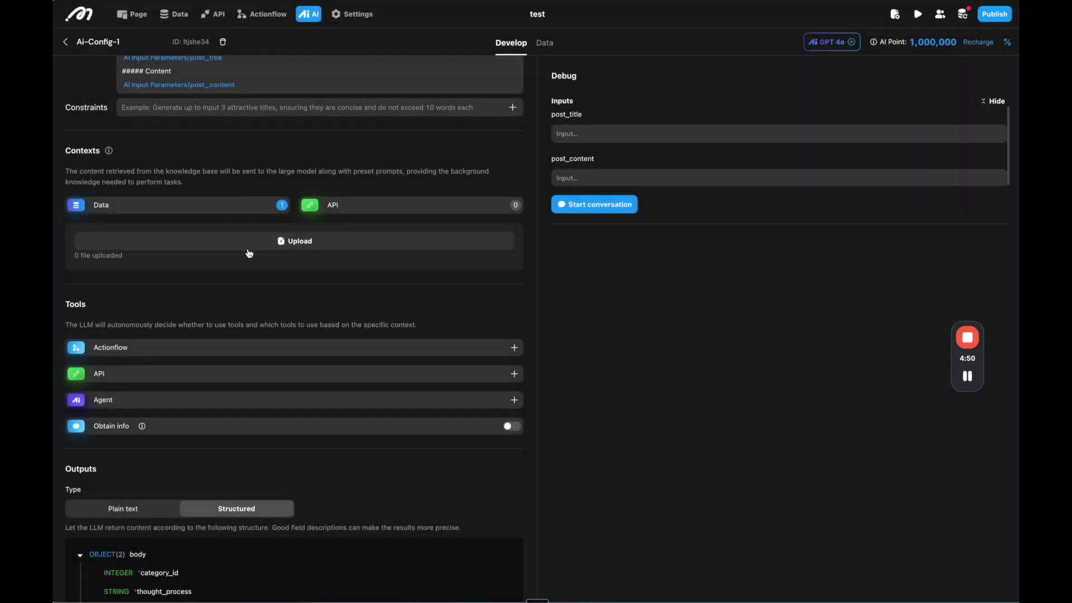
Try the Plain text output type for the agent and return it to Structured
scroll(249, 254, "down", 3)
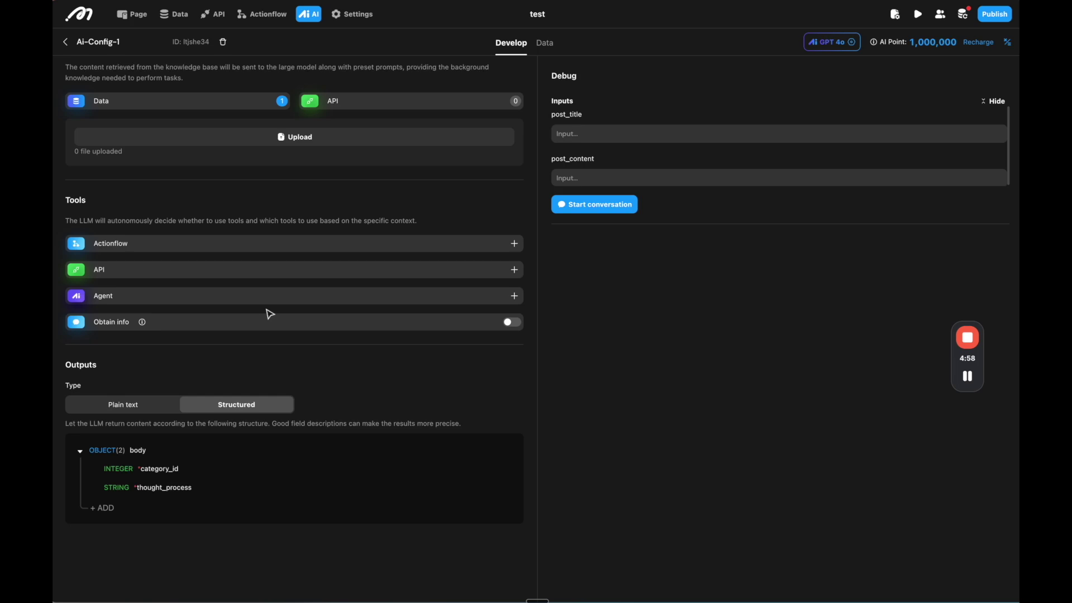
scroll(270, 313, "down", 1)
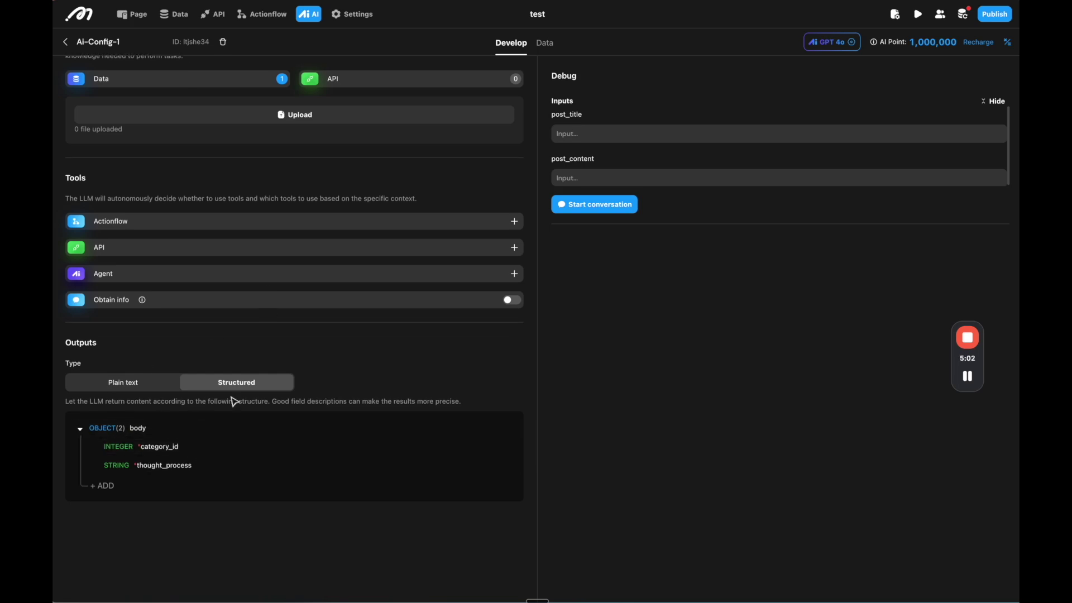
left_click(117, 382)
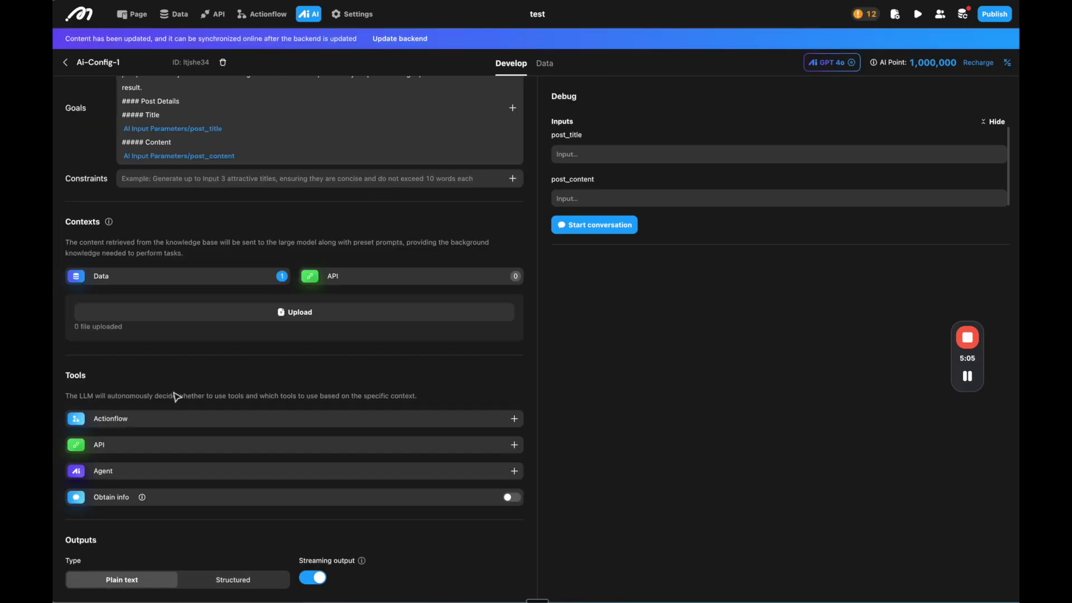
left_click(246, 560)
scroll(257, 517, "down", 5)
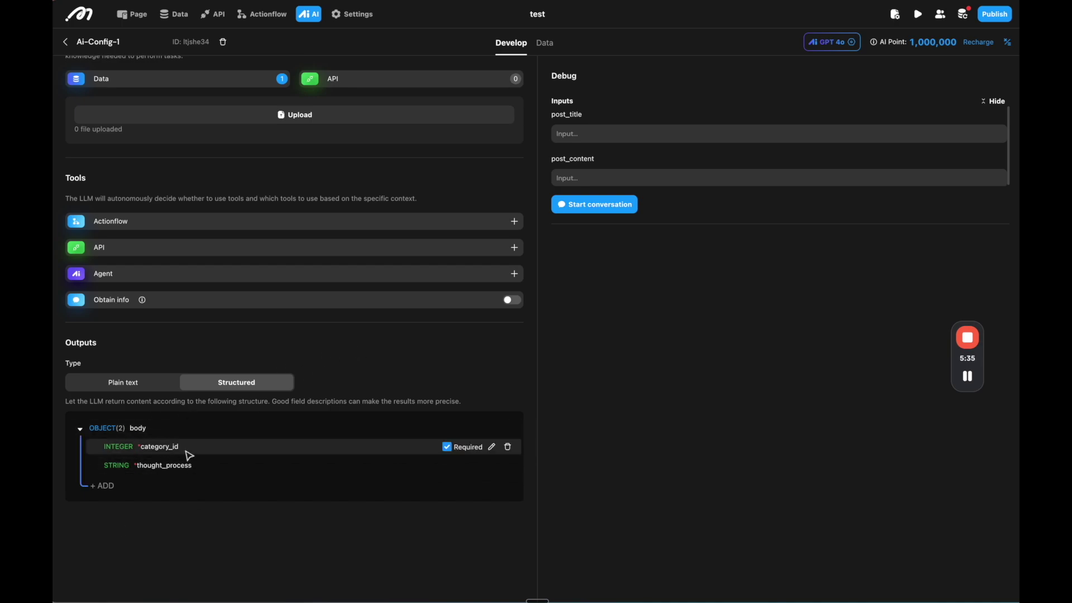
Review the whole agent configuration again, from its inputs and prompts to the body output fields
scroll(246, 346, "up", 7)
scroll(246, 345, "down", 7)
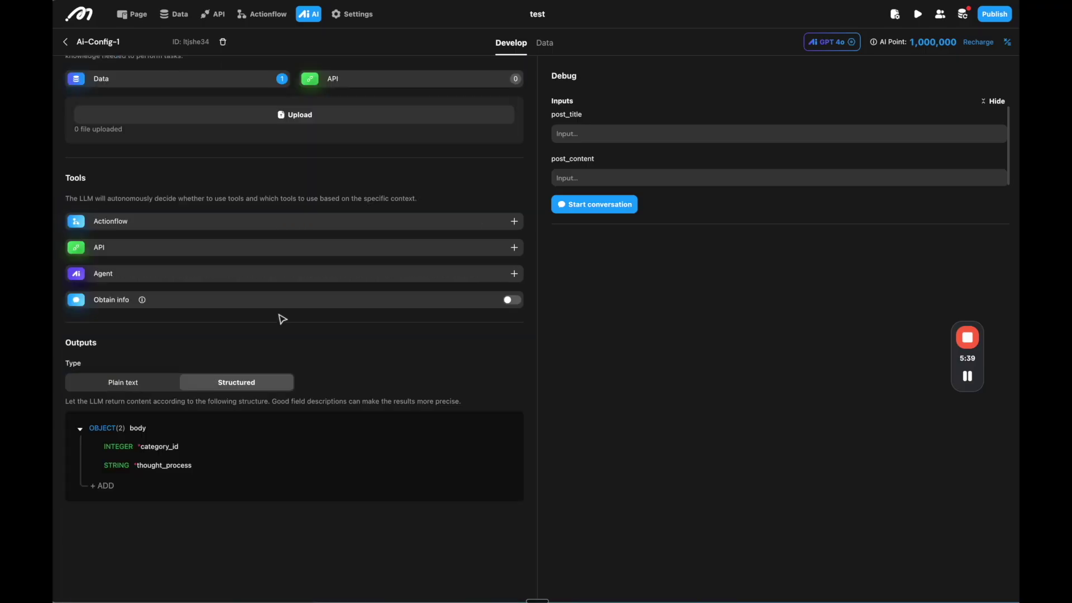
scroll(273, 311, "up", 8)
scroll(342, 240, "down", 1)
scroll(343, 247, "up", 1)
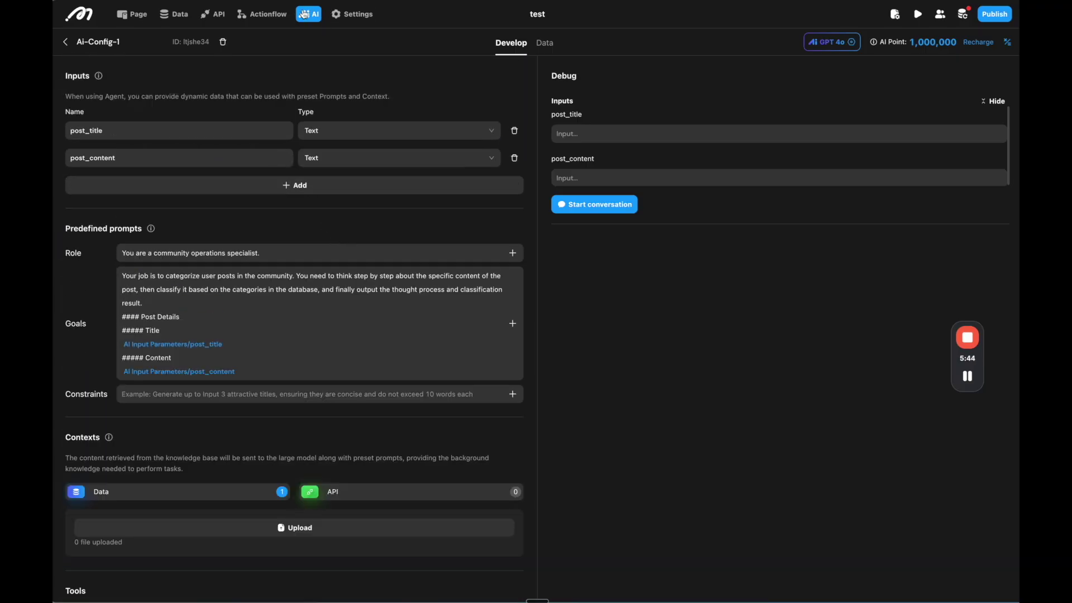
Glance at the project's action flows, return to the Feedback page and select the desktop "Create a new Post" view
left_click(262, 14)
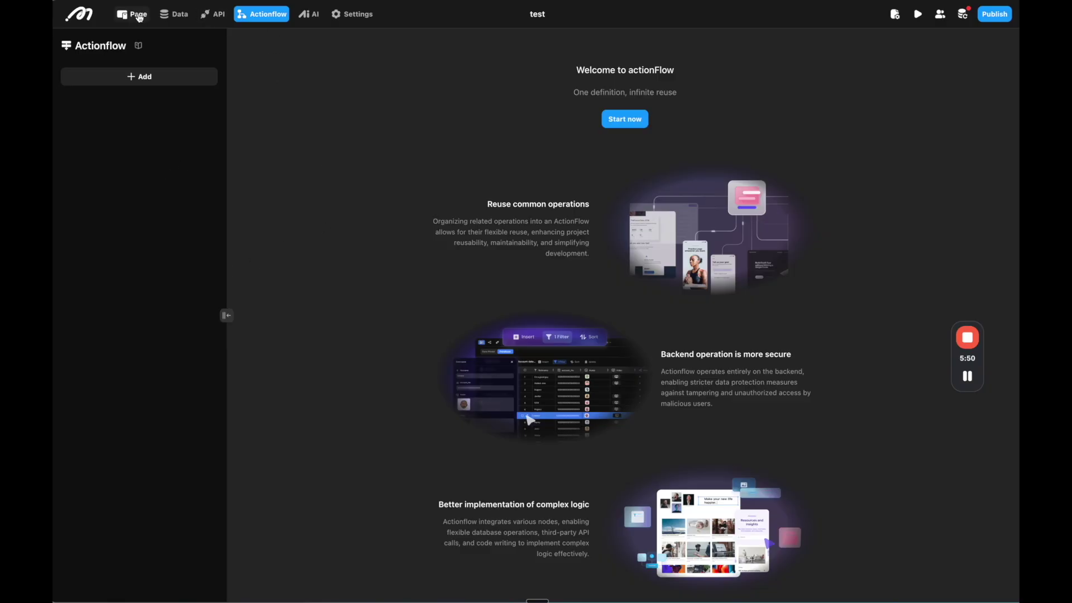
left_click(139, 16)
left_click(559, 262)
left_click(560, 264)
left_click(602, 249)
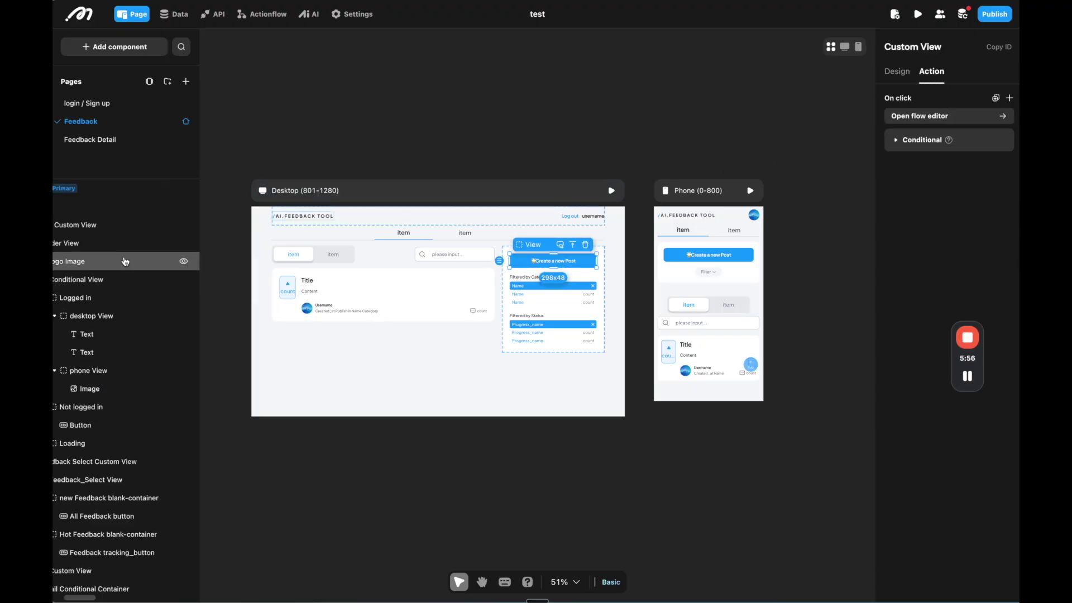
Find the Modal group at the start of the Feedback page's desktop component tree and open its first modal
scroll(120, 268, "up", 3)
scroll(119, 268, "up", 3)
scroll(101, 235, "left", 1)
left_click(58, 209)
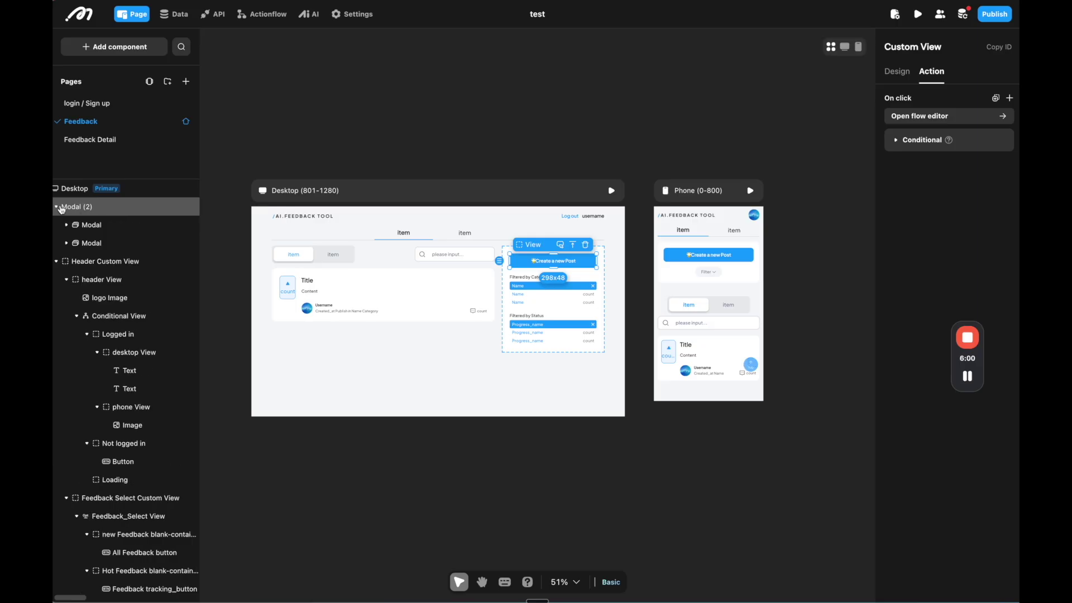
left_click(81, 226)
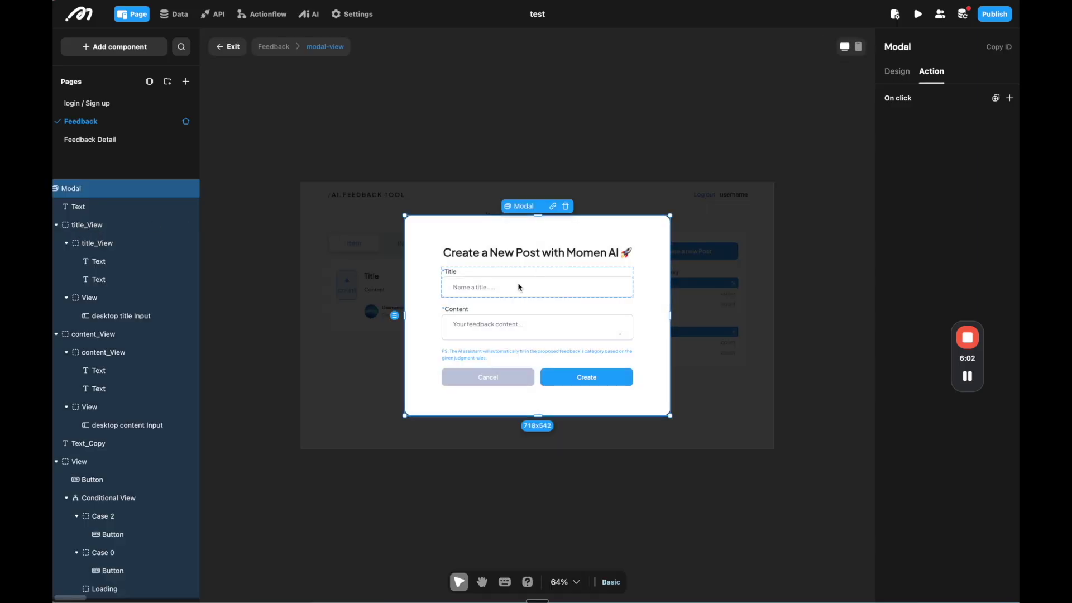
Open the On click flow of the modal's Create button and inspect its Start Conversation and Insert Feedback actions
left_click(561, 377)
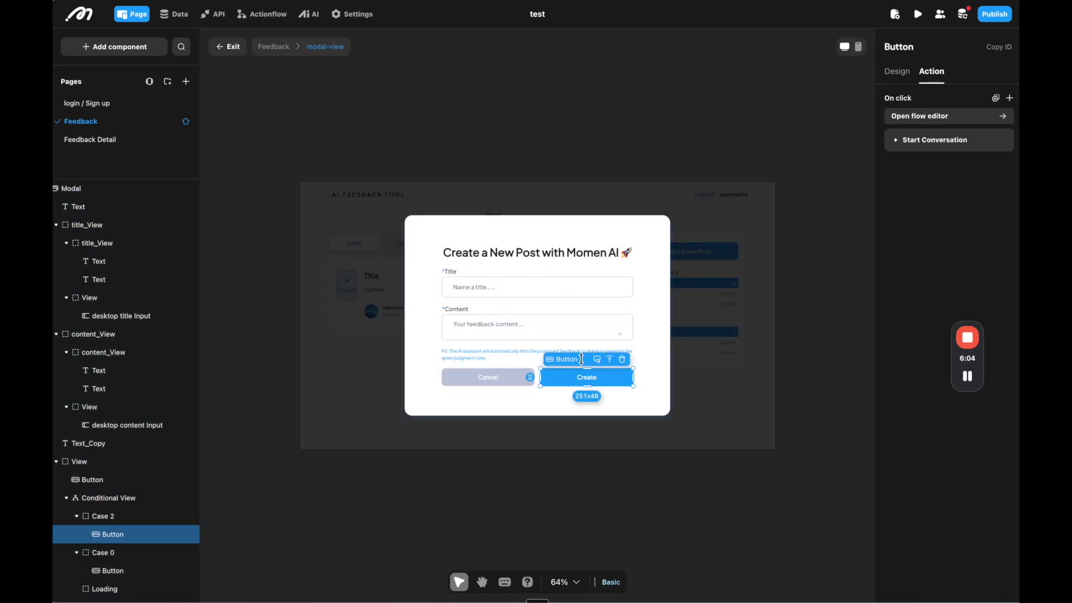
left_click(941, 120)
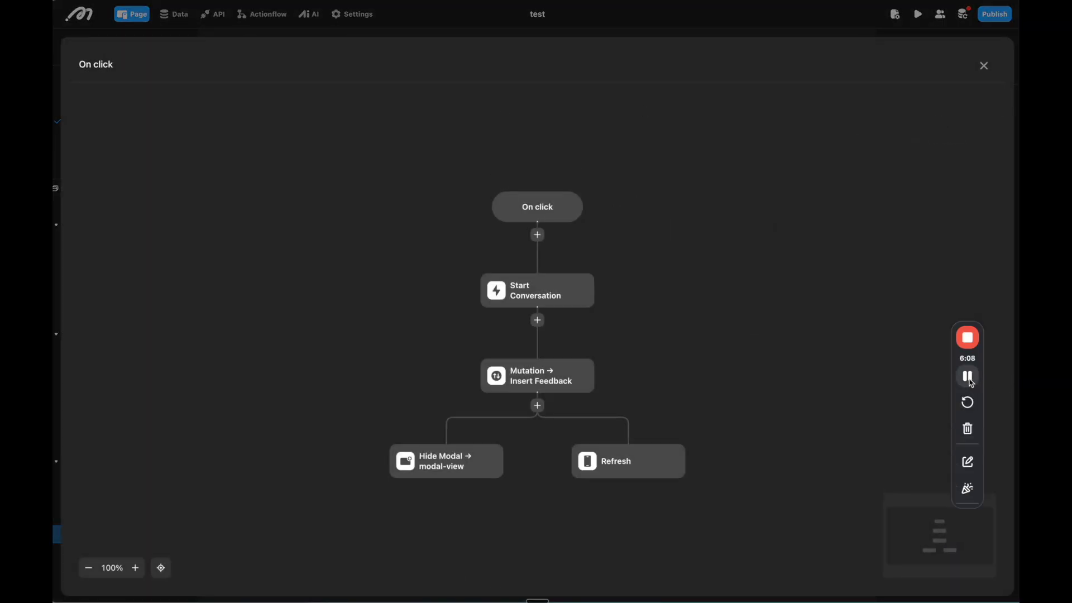
scroll(629, 278, "down", 3)
left_click(541, 170)
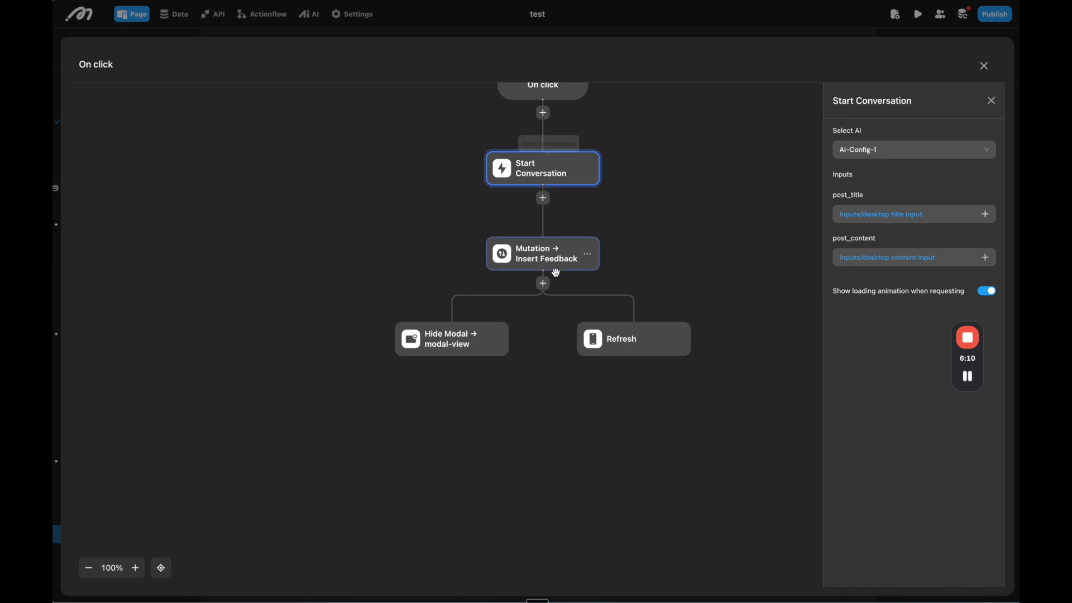
left_click(544, 256)
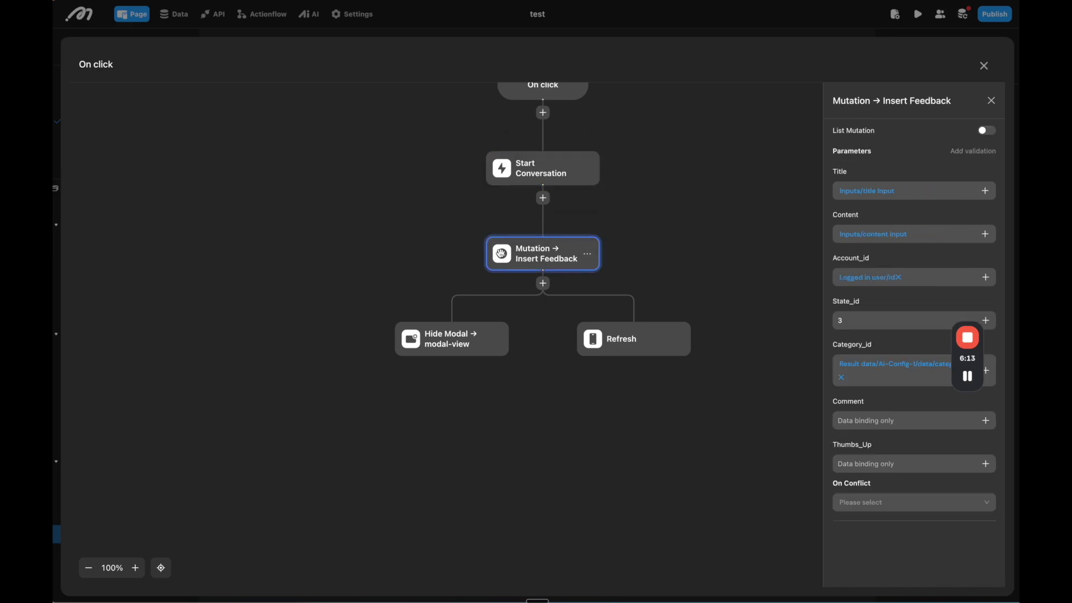
Examine the Start Conversation action's selected AI agent and its post_title and post_content bindings
left_click(531, 167)
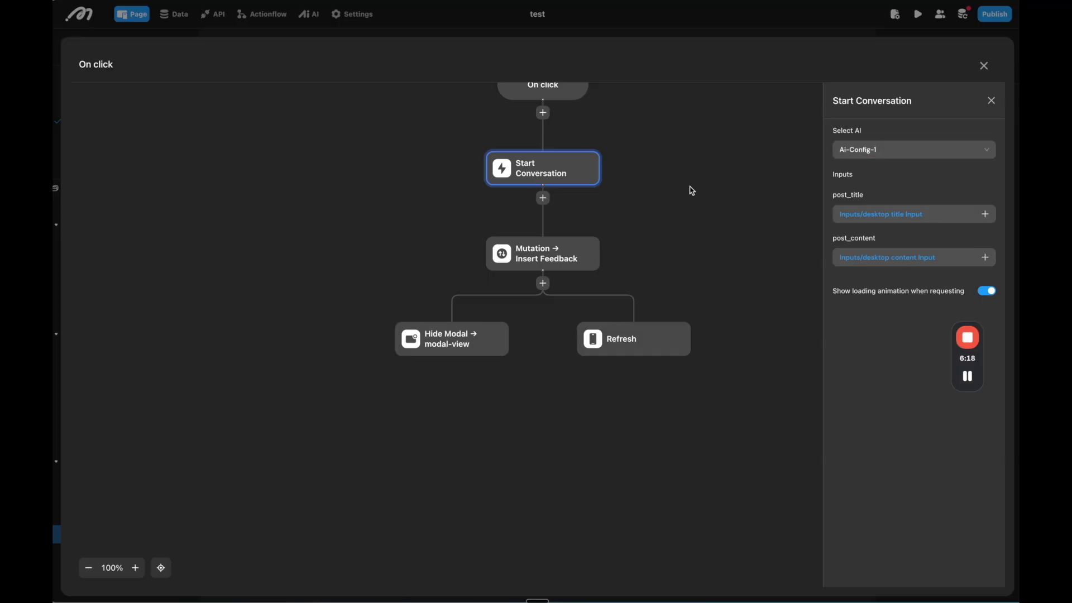
scroll(691, 189, "up", 1)
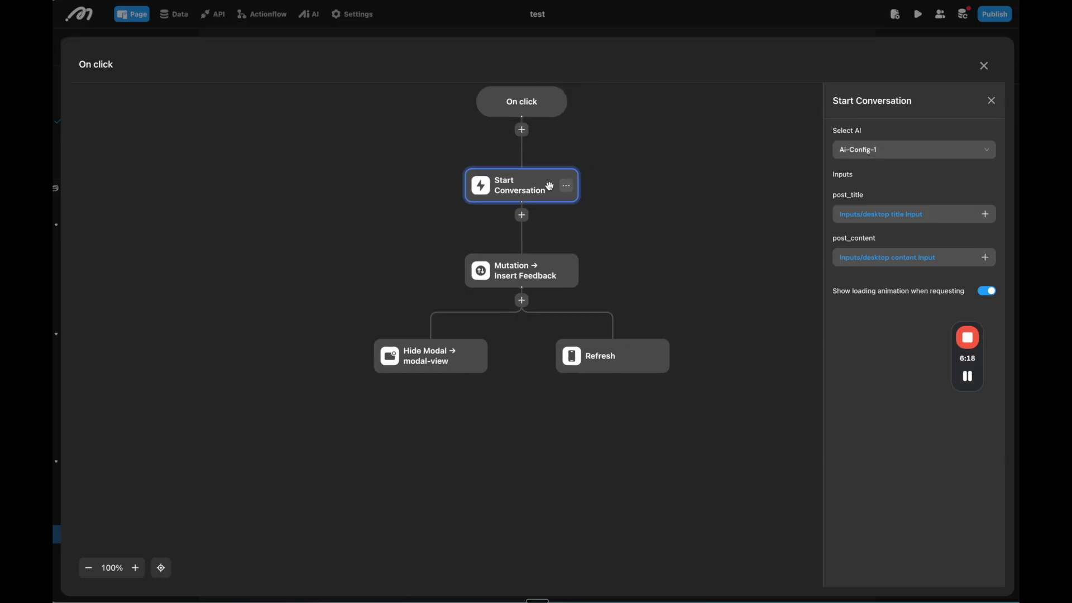
left_click(905, 148)
left_click(874, 174)
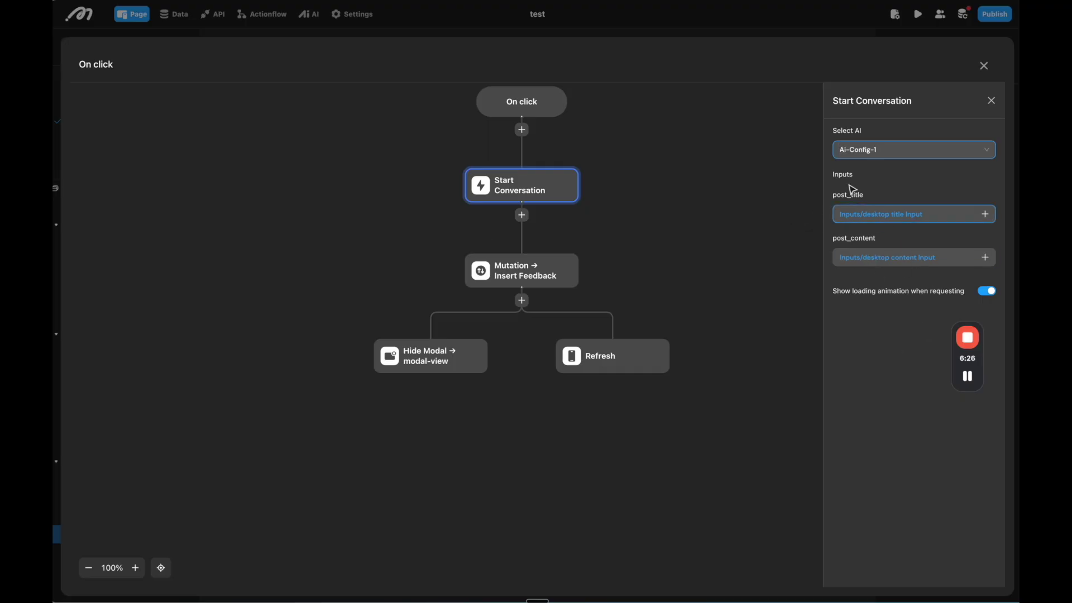
Examine the Insert Feedback mutation's parameters, including the Category_id binding to the AI result and its data format options
left_click(522, 271)
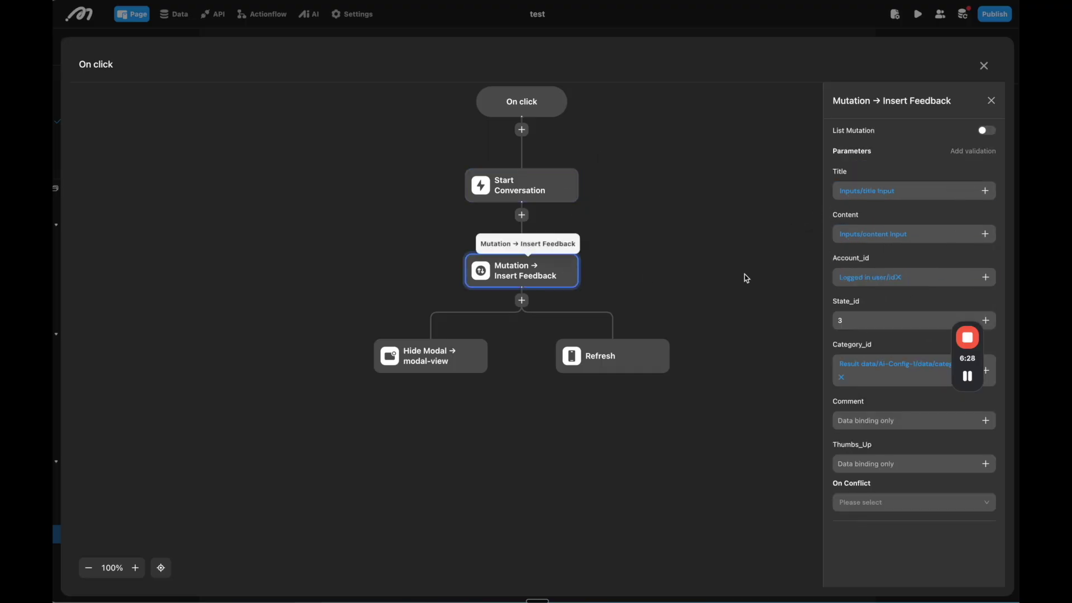
left_click_drag(967, 357, 716, 264)
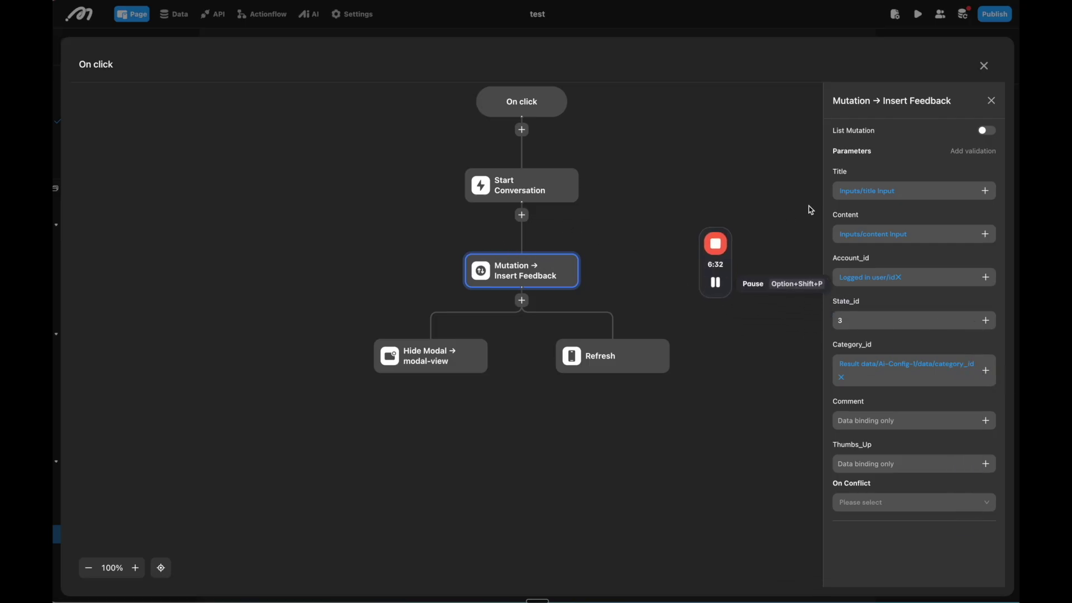
left_click(872, 372)
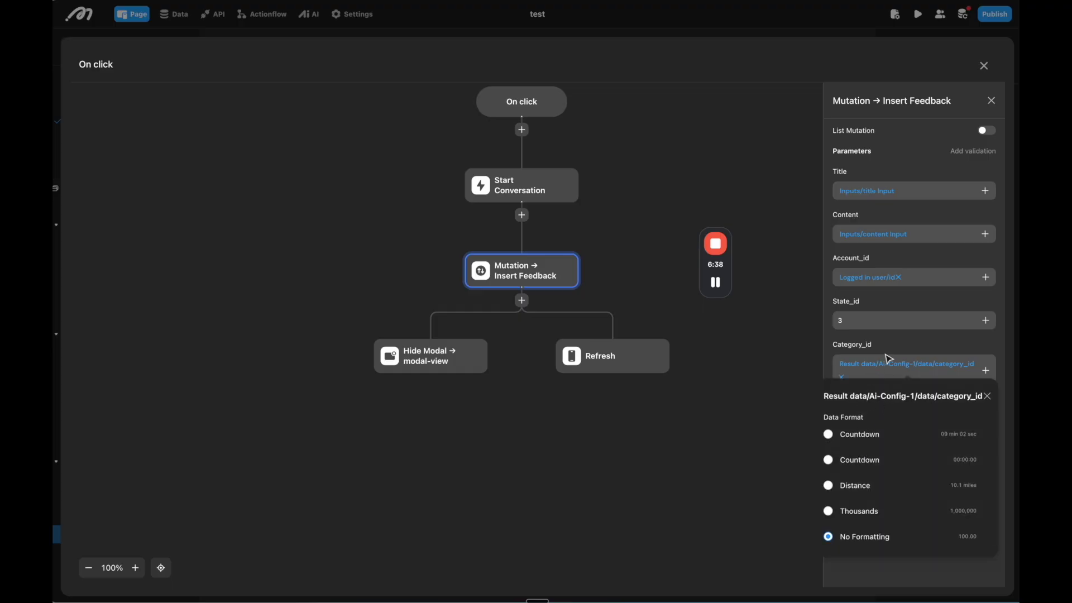
left_click(888, 371)
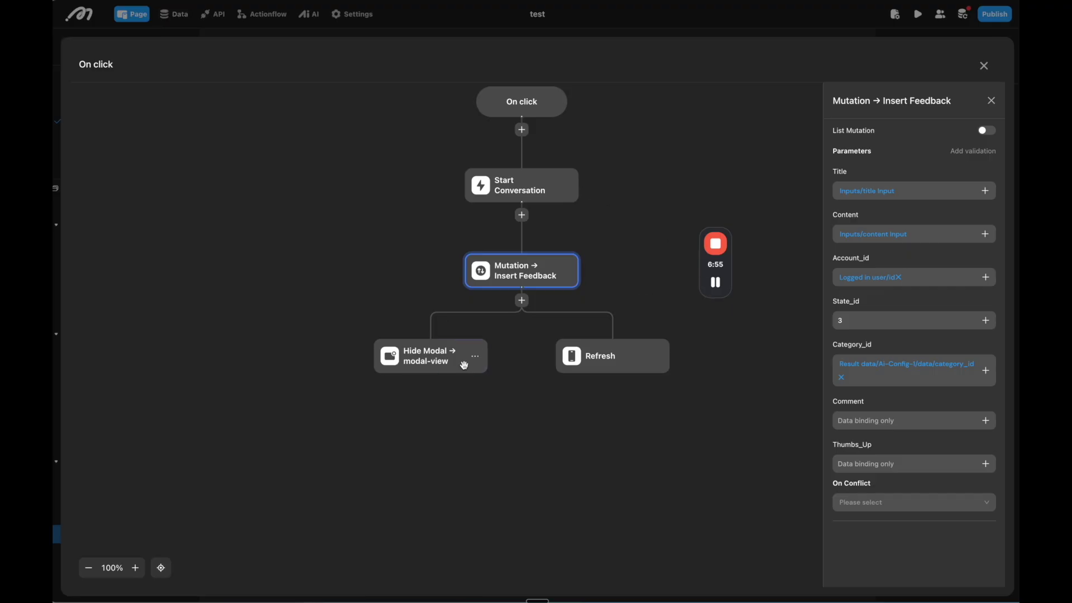
Inspect the Hide Modal and Refresh actions that end the flow, and close the On click flow editor
left_click(443, 363)
left_click(629, 363)
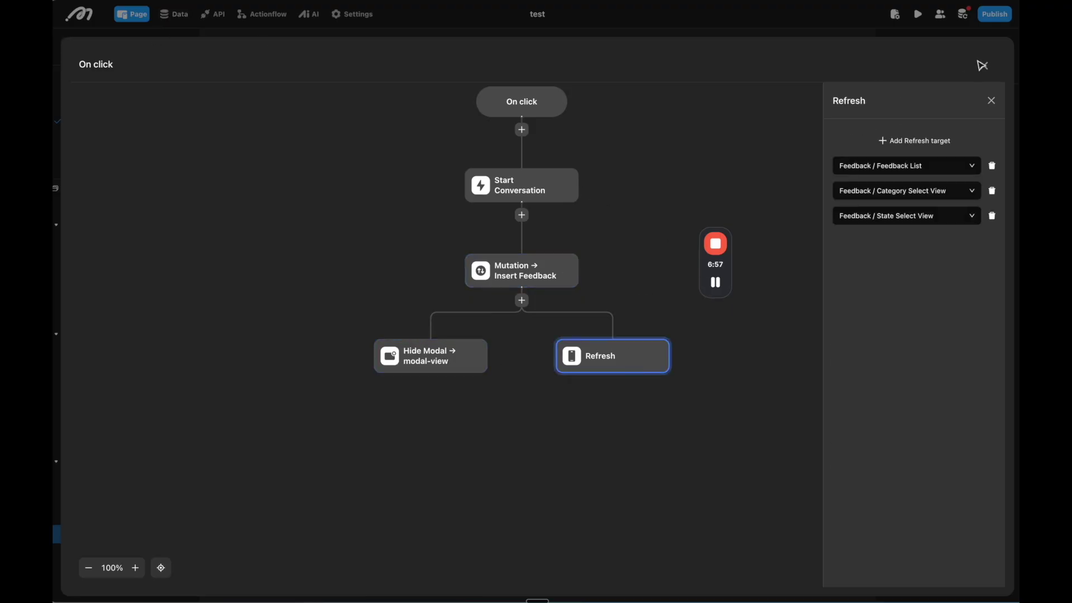
left_click(991, 101)
left_click(985, 66)
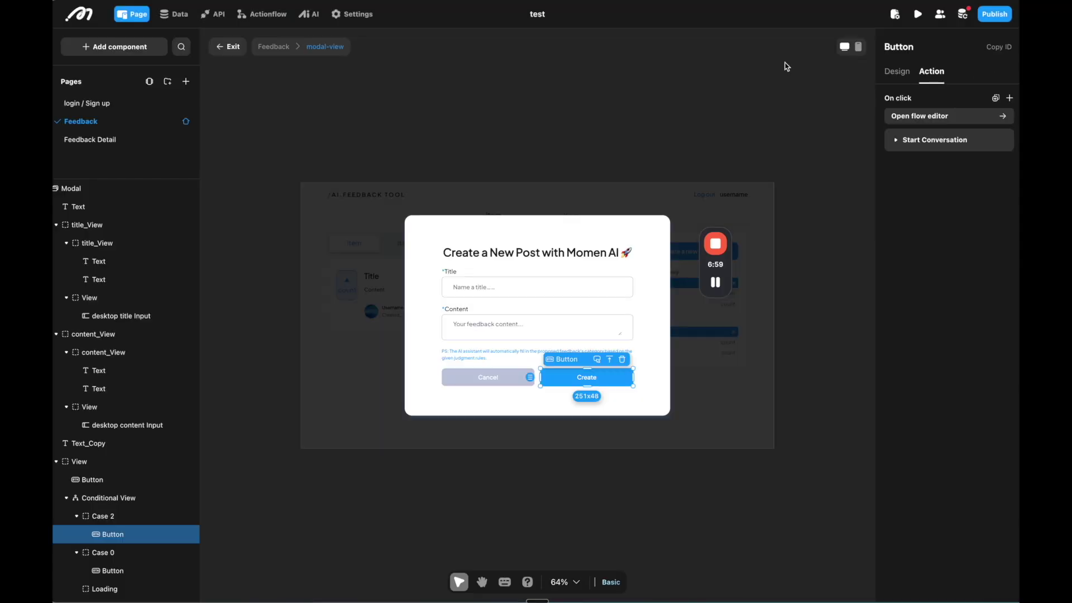
Glance at the project's data models, return to the page editor and review the Create button's On click flow again
left_click(175, 14)
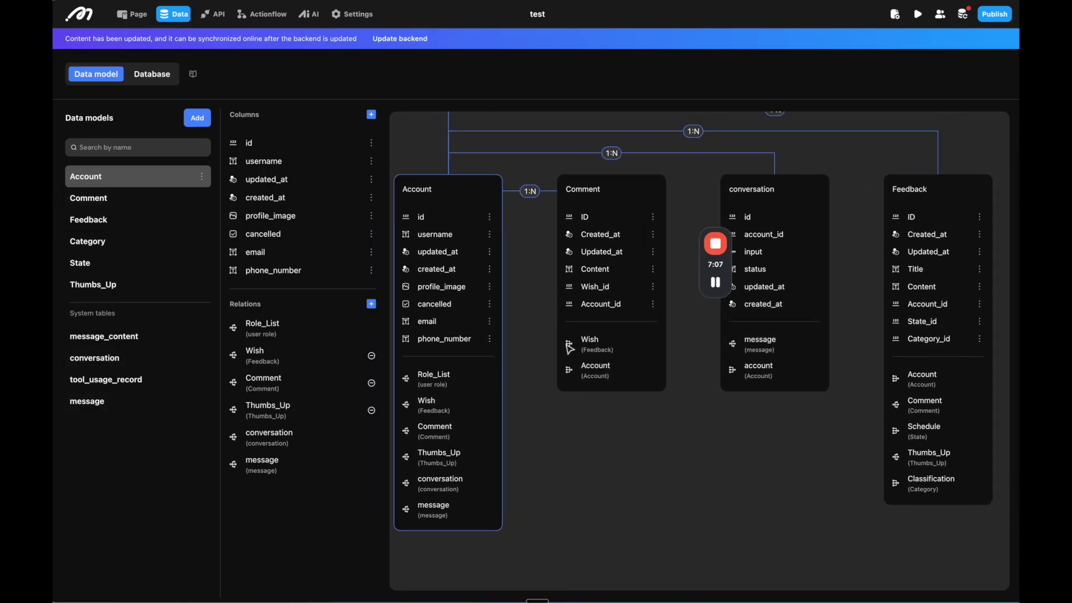
left_click(132, 13)
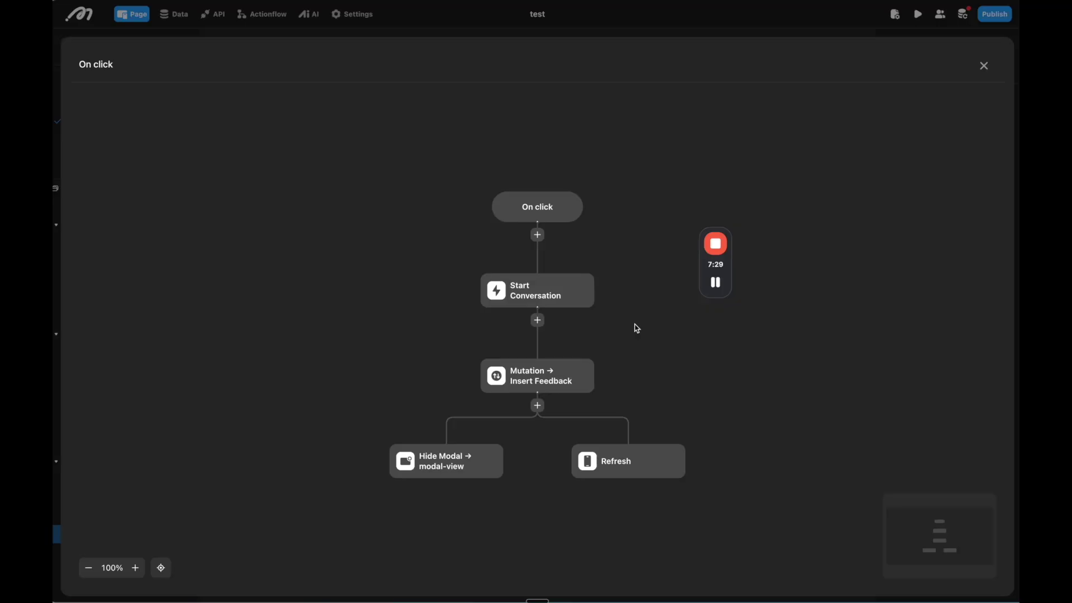
key("Escape")
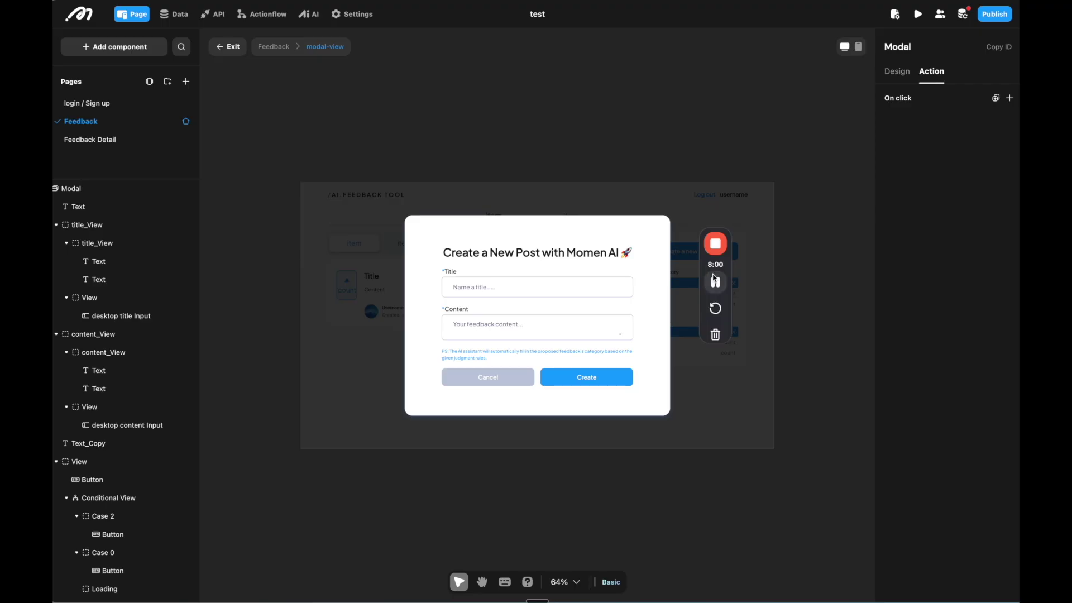
left_click(715, 281)
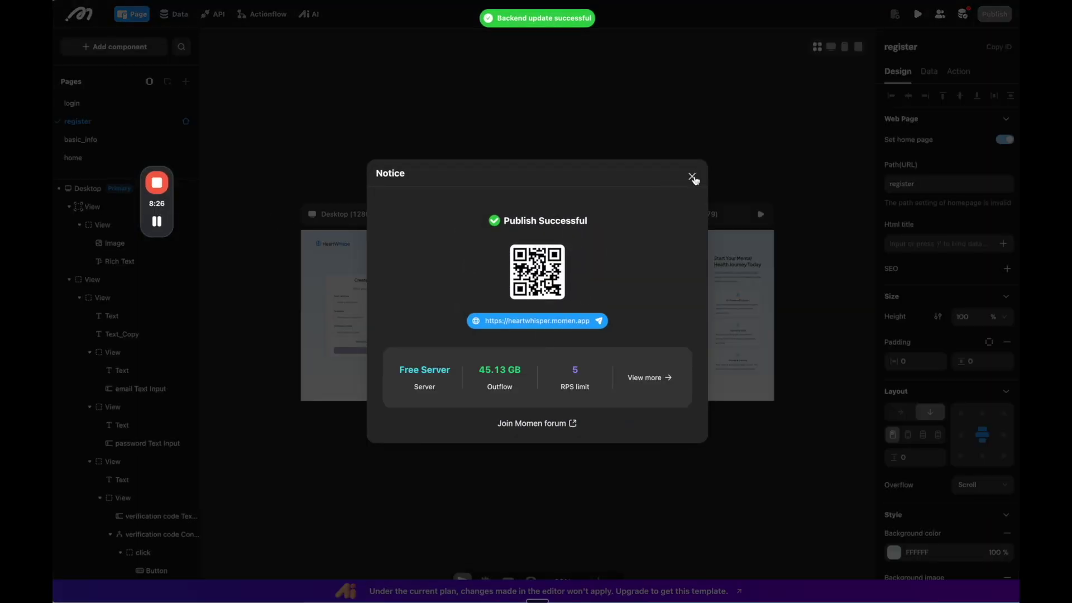
Close the publish notice and complete the account sign-up in the HeartWhisper preview with the verification code
left_click(693, 177)
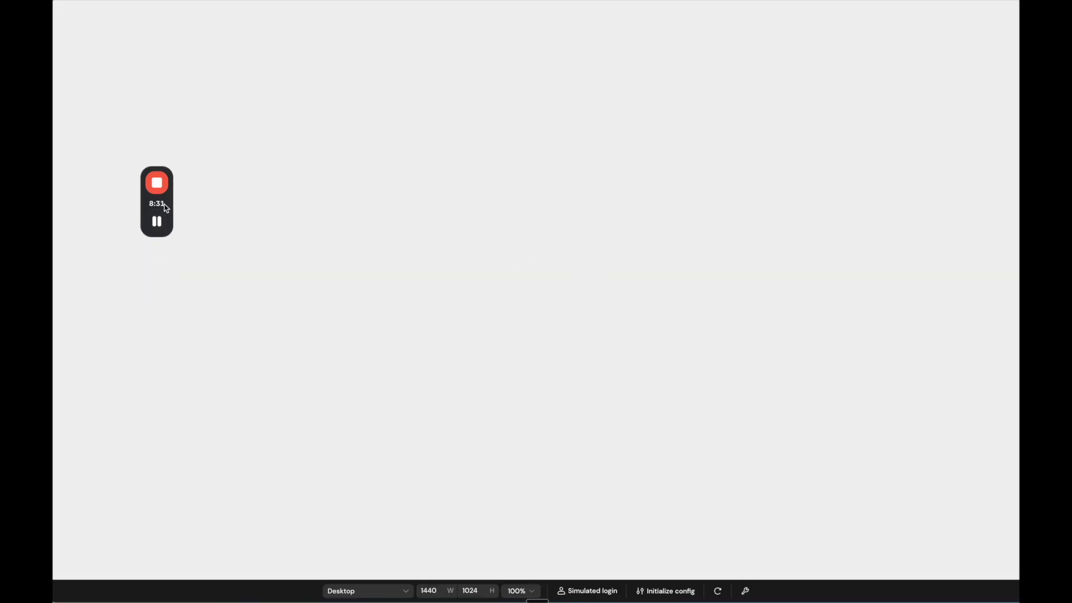
left_click_drag(161, 223, 97, 215)
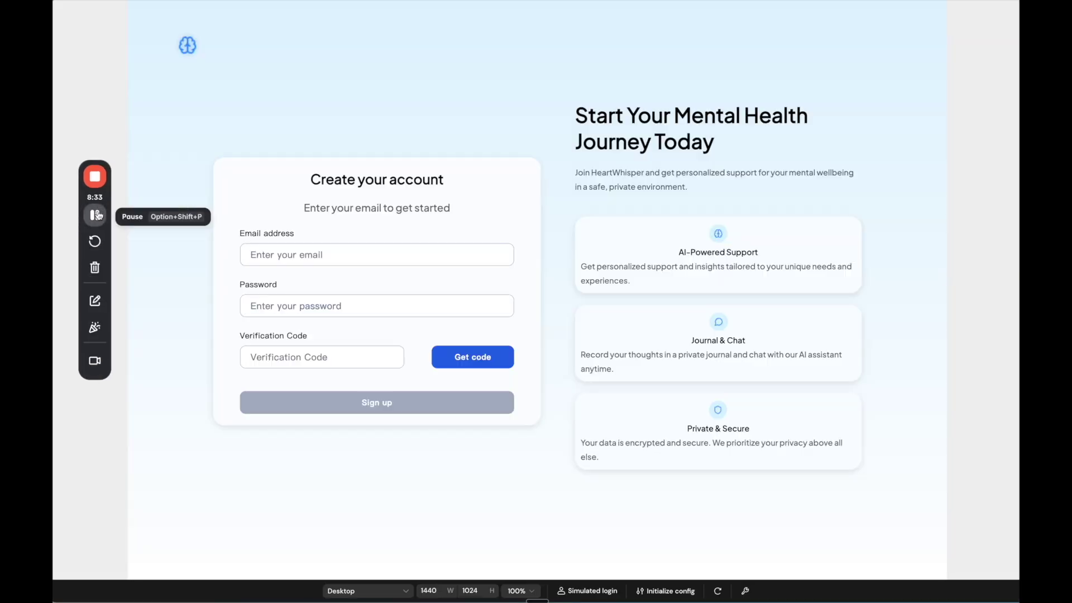
key("ctrl+v")
left_click(341, 417)
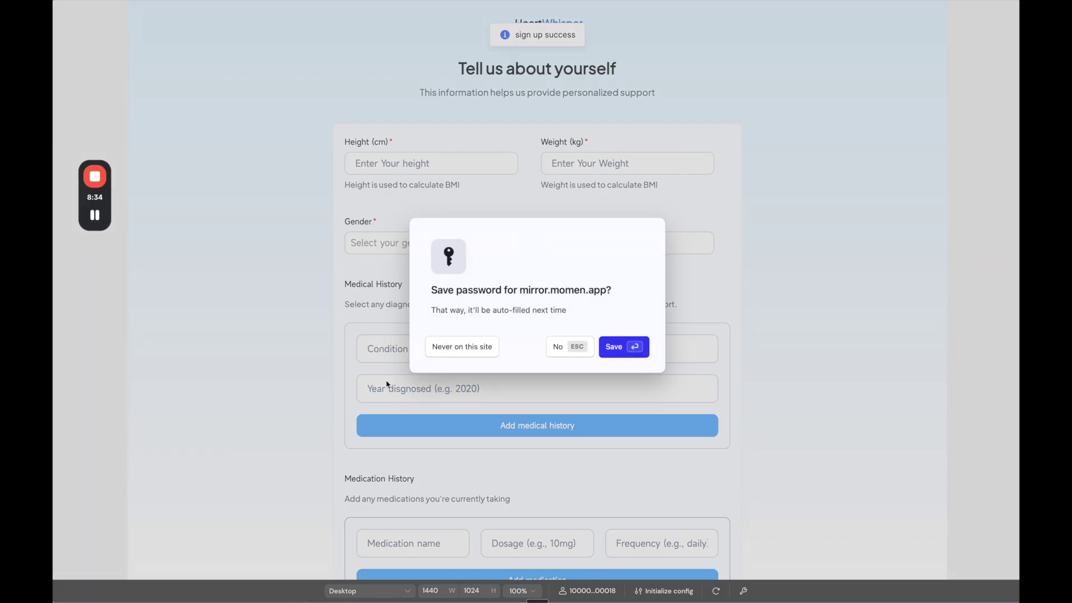
Dismiss the password-saving offer and look over the "Tell us about yourself" form
left_click(410, 123)
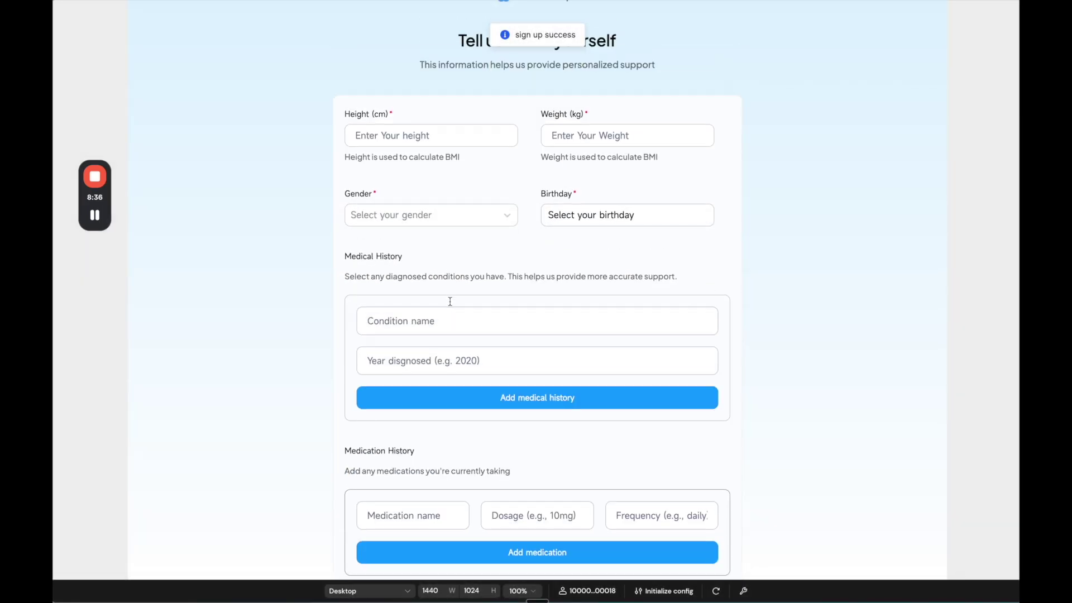
scroll(446, 342, "down", 2)
scroll(415, 139, "up", 2)
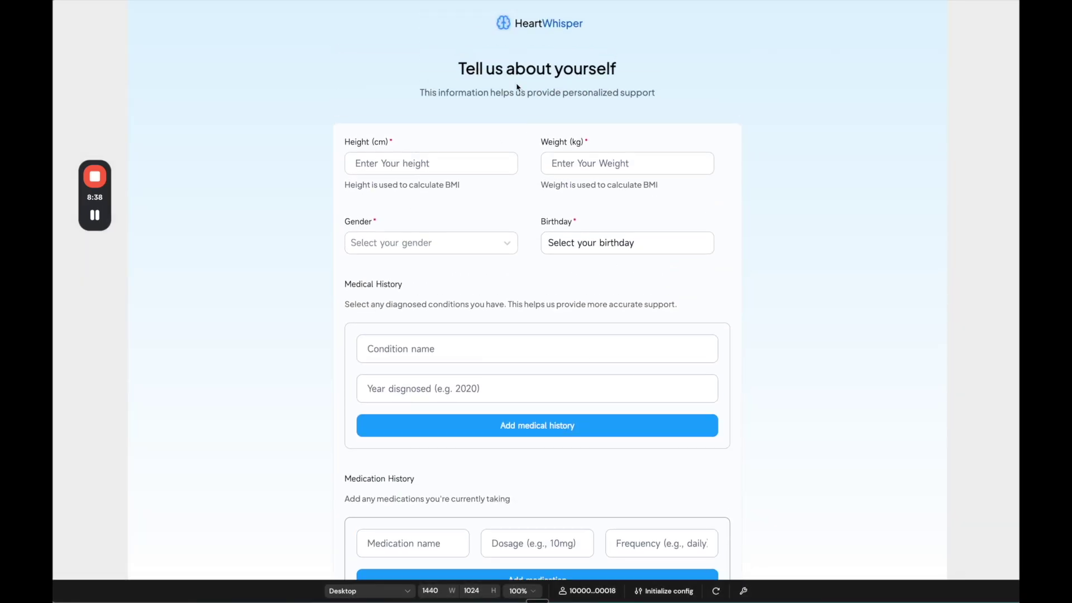
left_click_drag(437, 92, 568, 92)
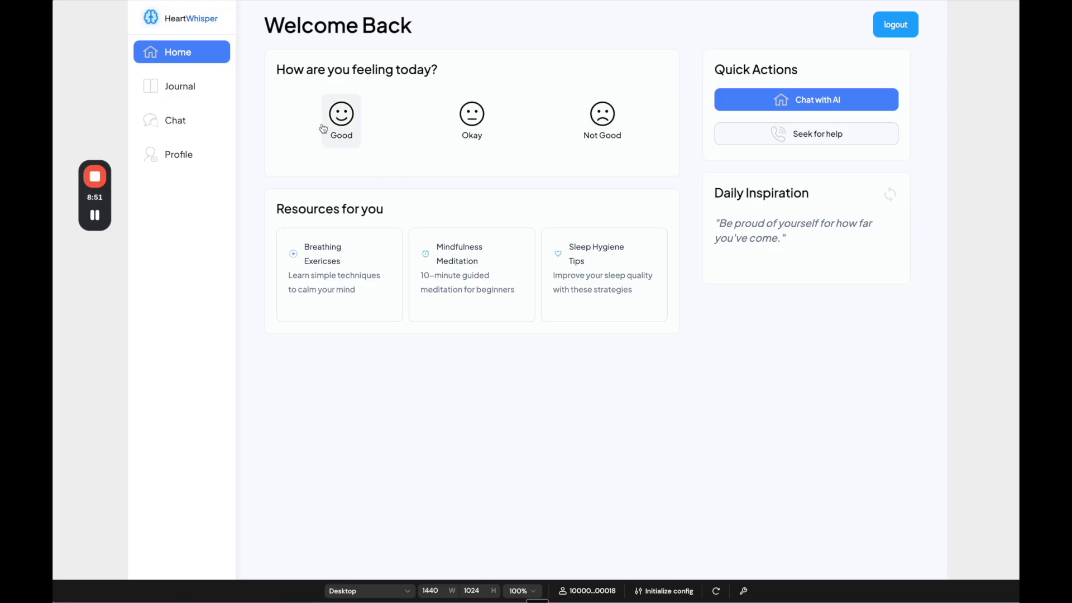
Record today's mood as Good and save a journal entry reading "having a great day, ate a great lunch"
left_click(343, 128)
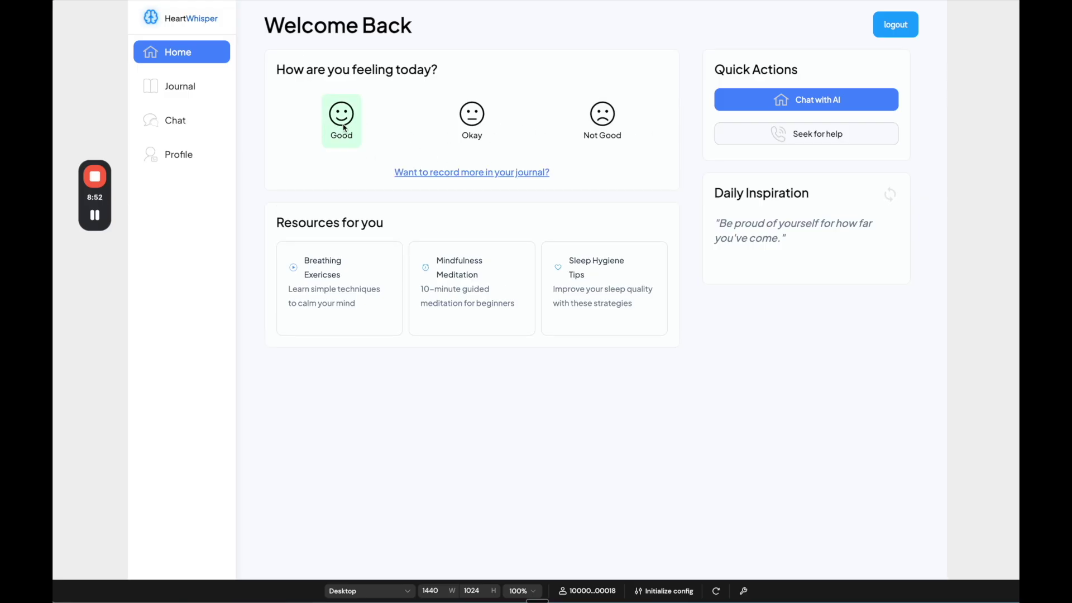
left_click(465, 173)
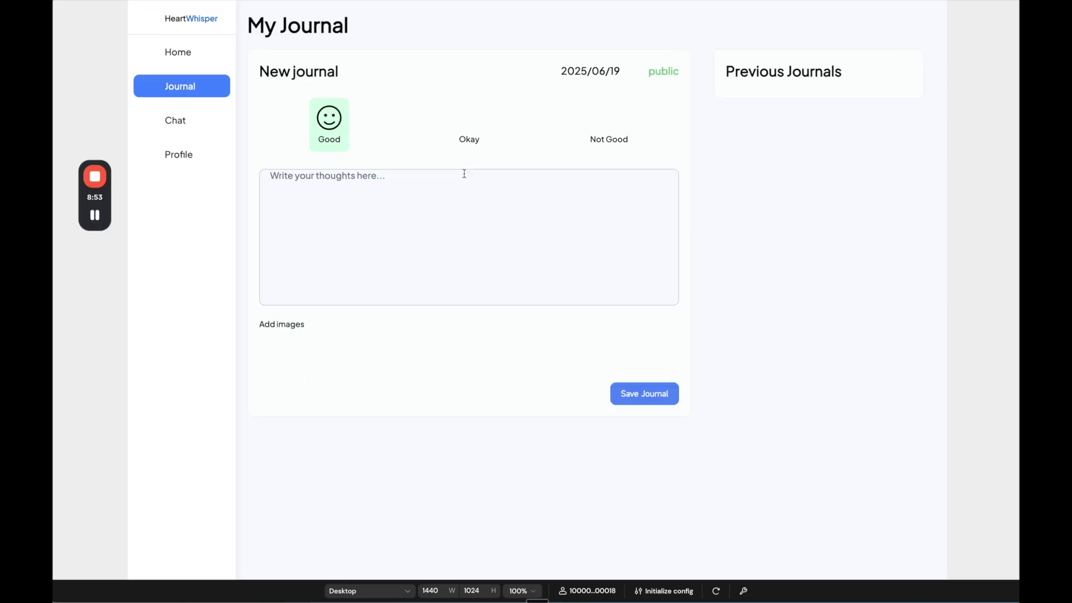
left_click(352, 194)
type("having a great day")
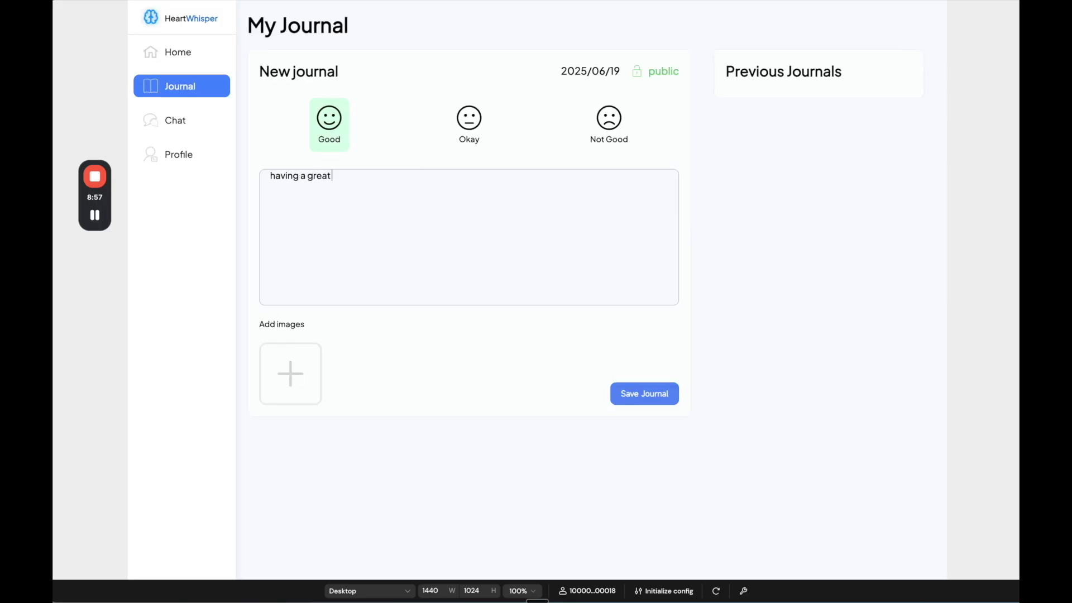
type(", ate a great lunch")
left_click(647, 404)
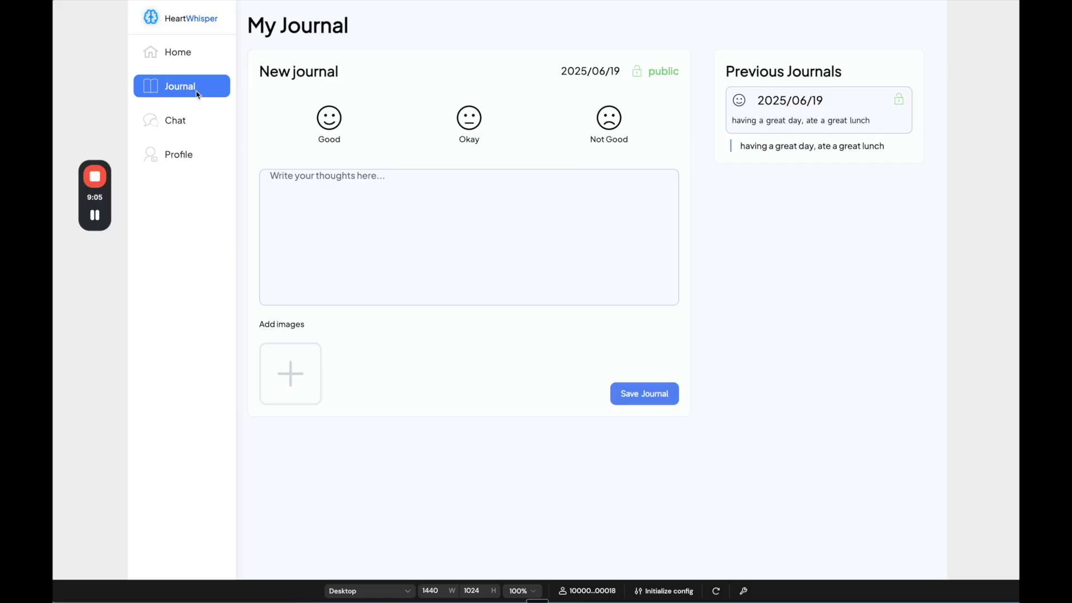
Start a new chat with the Mental Health Assistant and send "hi i'm good. how are you?"
left_click(170, 127)
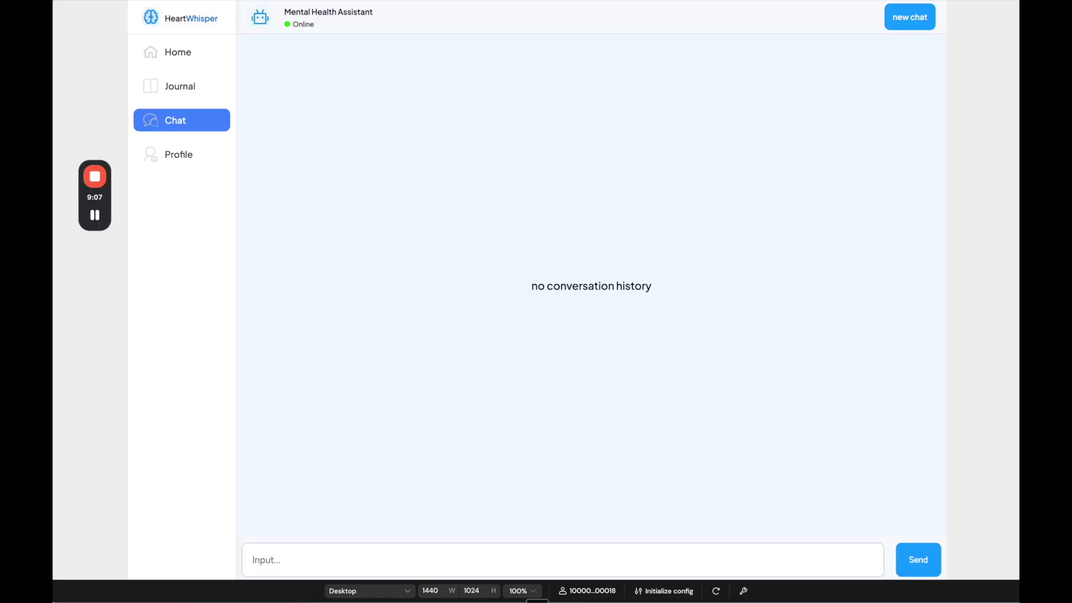
type("hi")
left_click(917, 571)
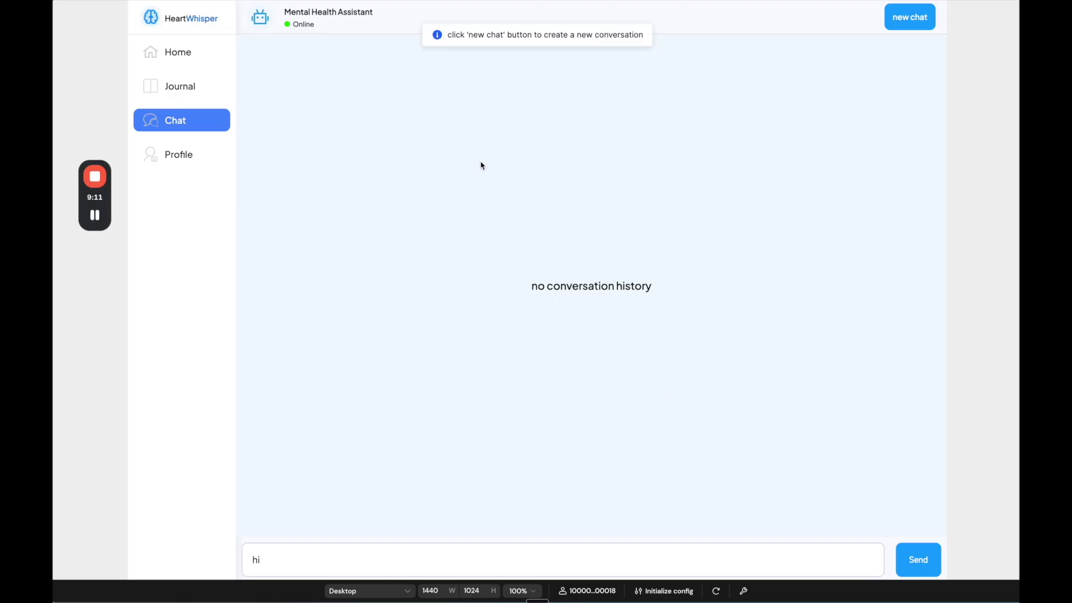
left_click(909, 18)
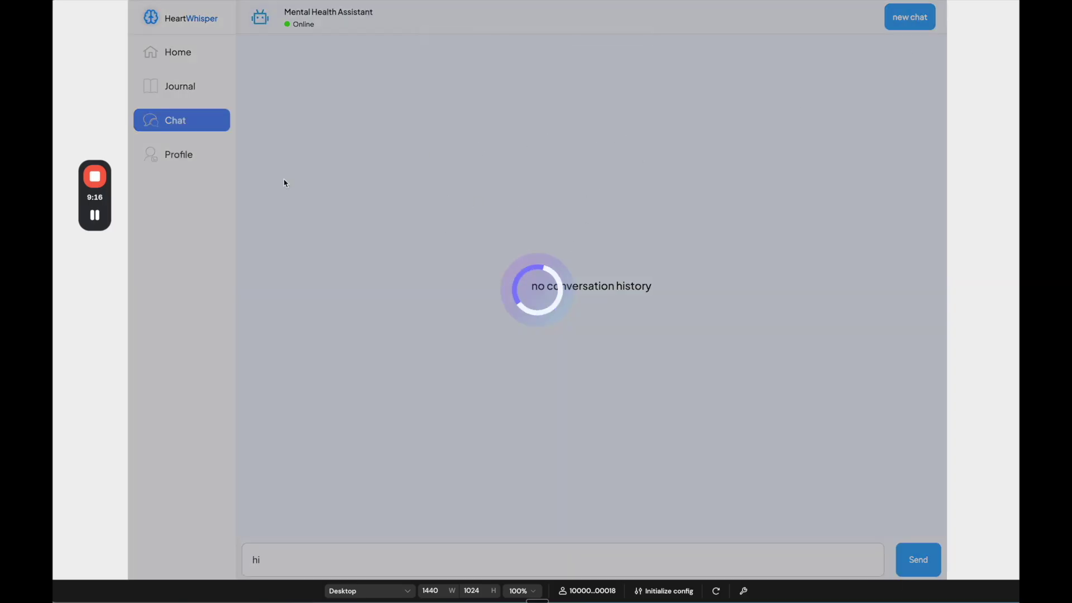
mouse_move(91, 224)
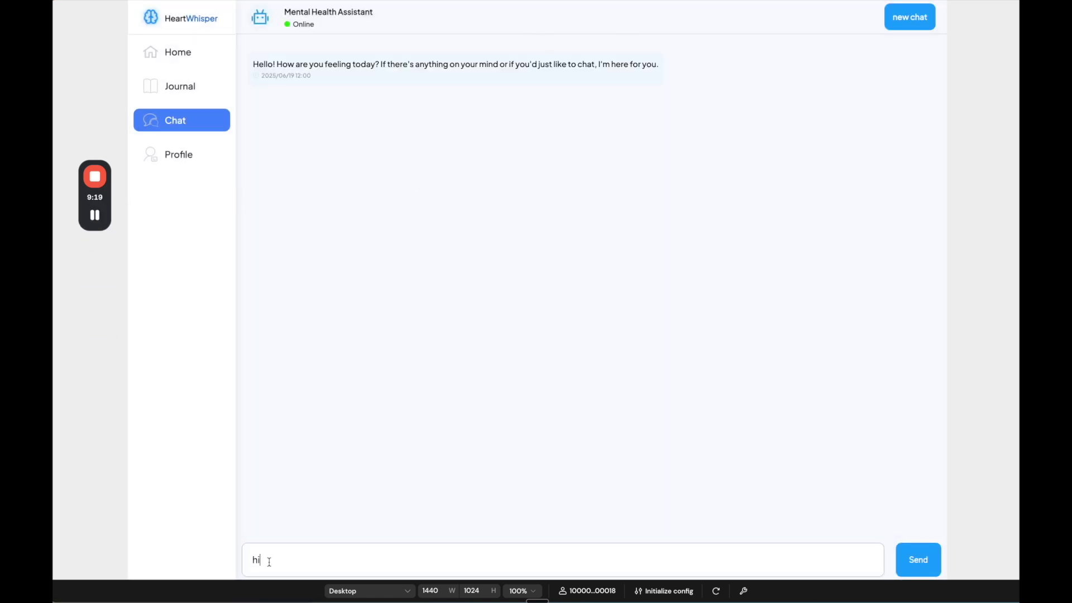
type("'m good. how are you?")
left_click(913, 560)
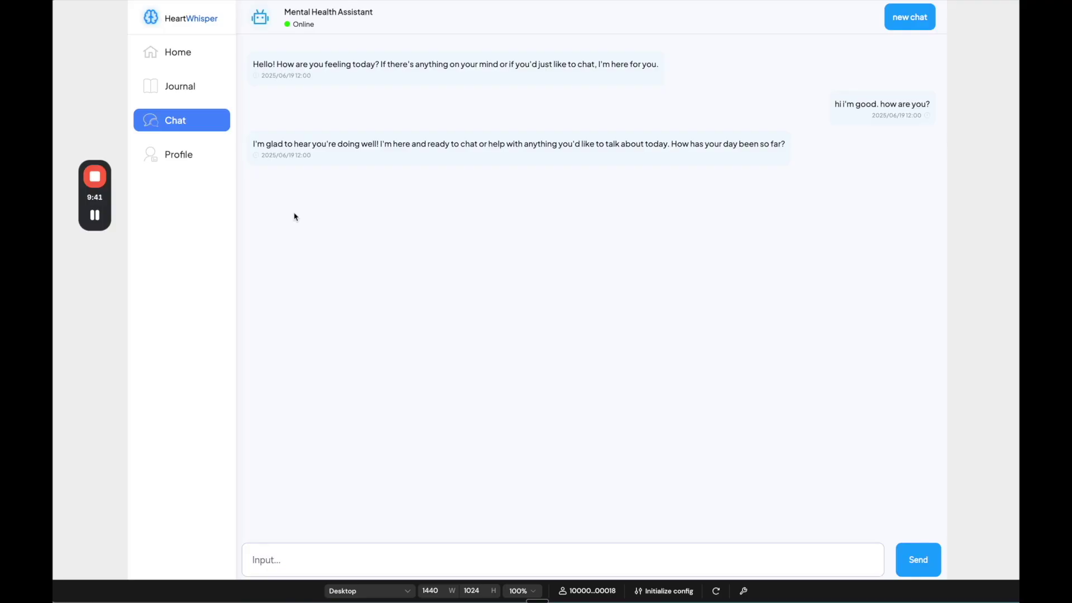
Review the physical information and the medical and medication history sections of the Profile page
left_click(170, 158)
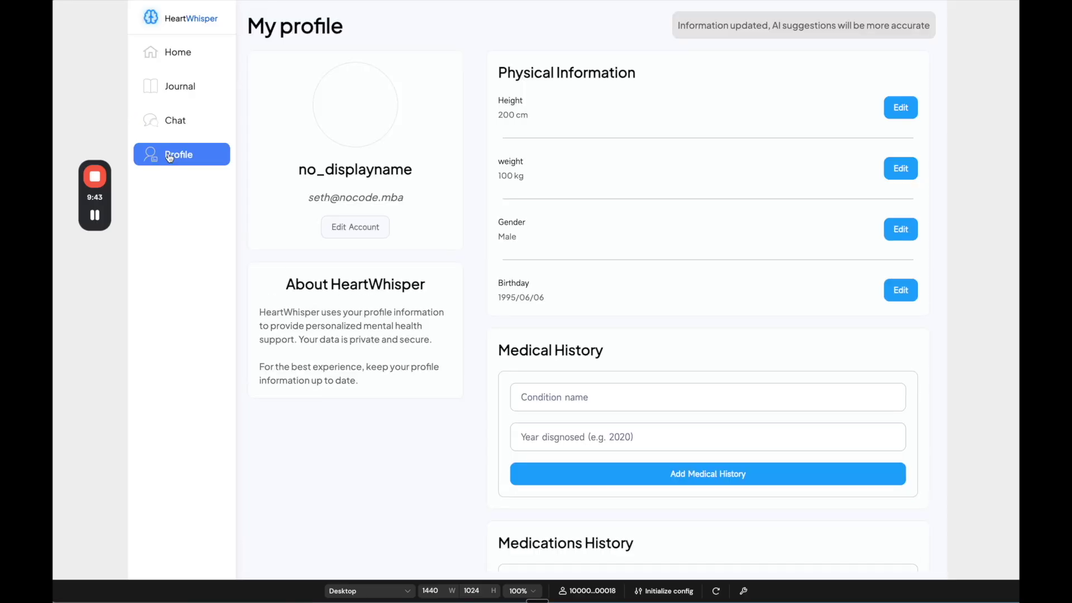
scroll(418, 274, "down", 2)
scroll(443, 270, "up", 2)
scroll(242, 132, "down", 2)
scroll(242, 132, "up", 2)
Return to the Home page and refresh the Daily Inspiration quote twice
left_click(168, 86)
left_click(168, 61)
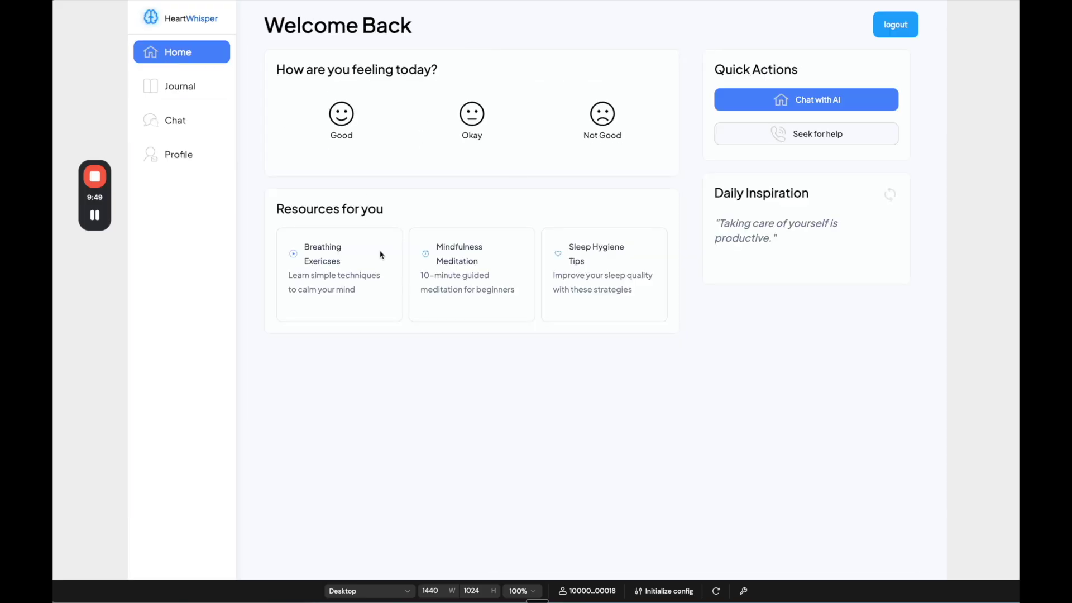
left_click(888, 206)
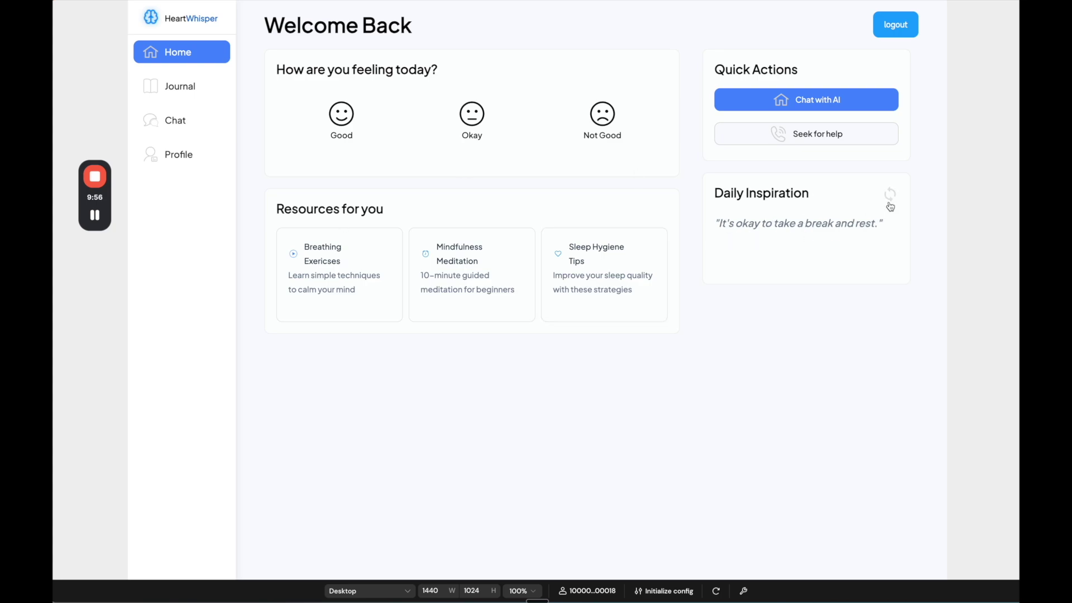
left_click(891, 204)
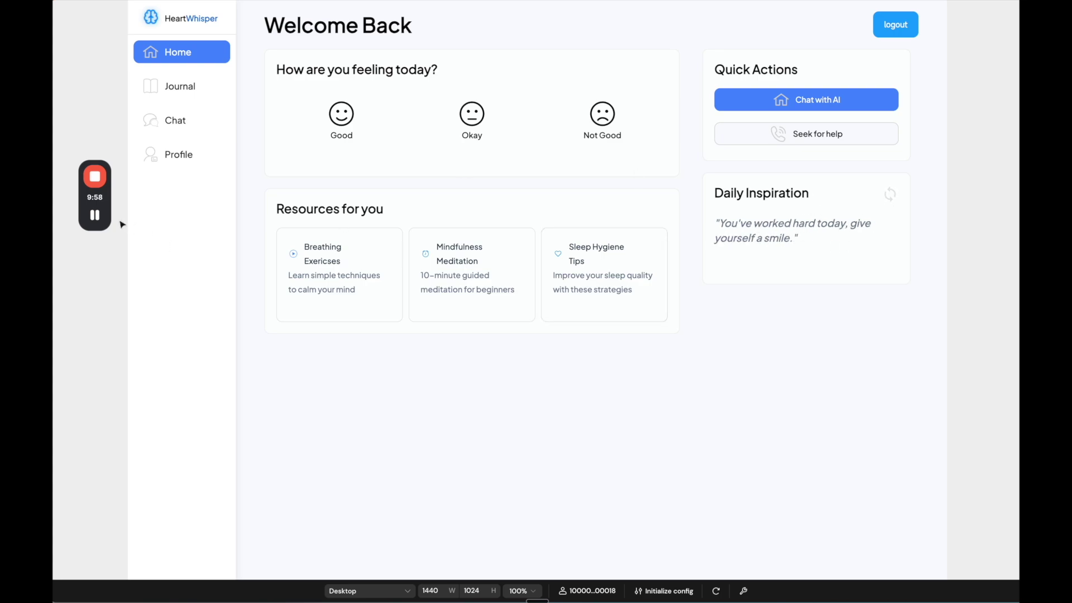
Revisit the Journal page to check the saved entry, and leave the preview for the project editor
left_click(186, 88)
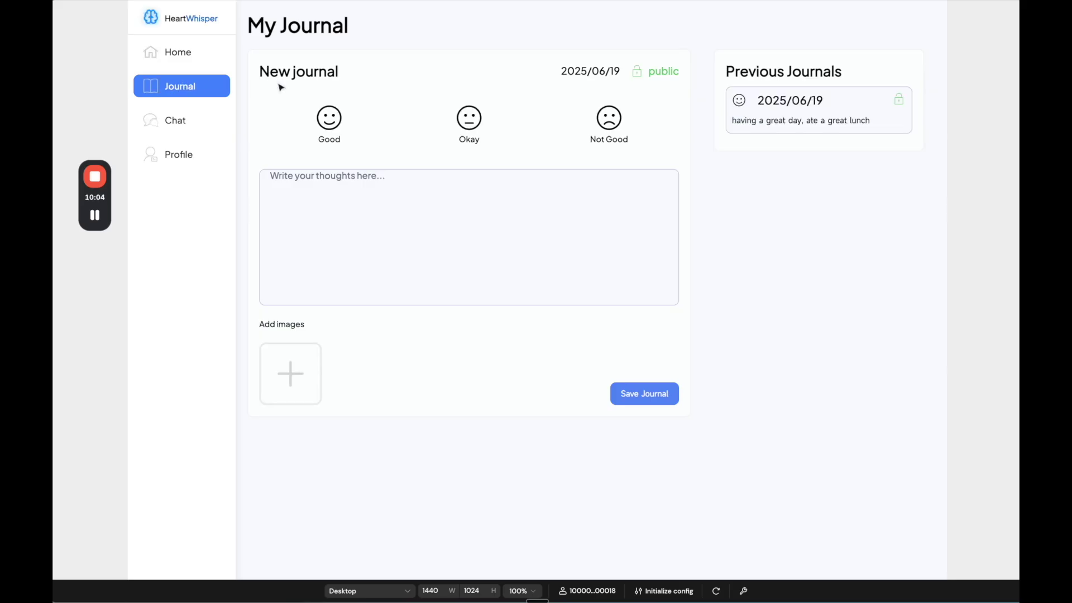
mouse_move(95, 216)
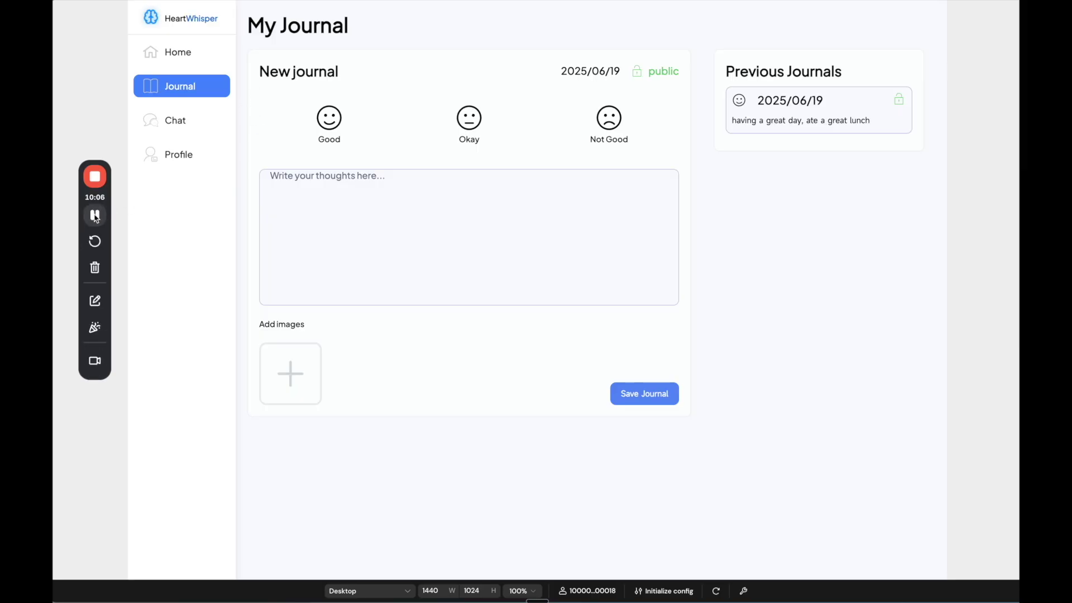
key("Escape")
Close the Template Usage Tutorial note and browse the register page's component tree
left_click_drag(95, 203, 778, 47)
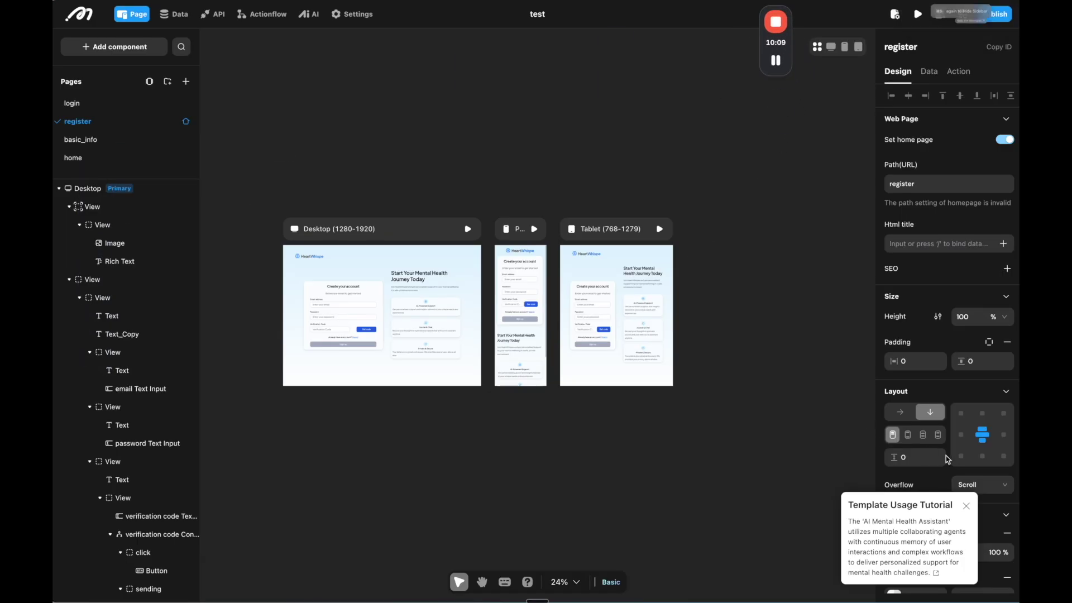
left_click(967, 509)
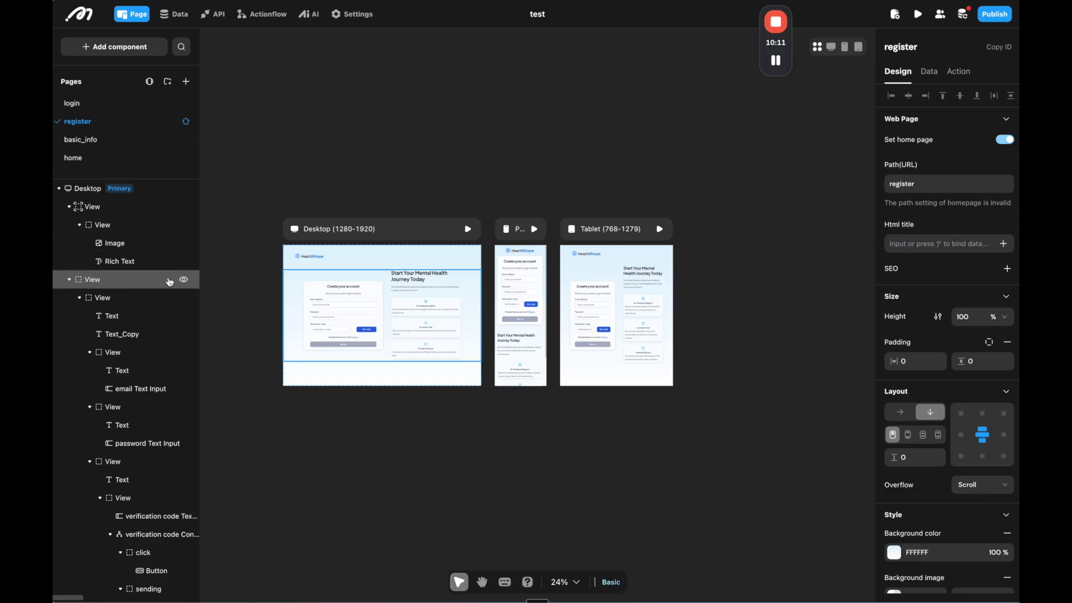
scroll(117, 436, "down", 10)
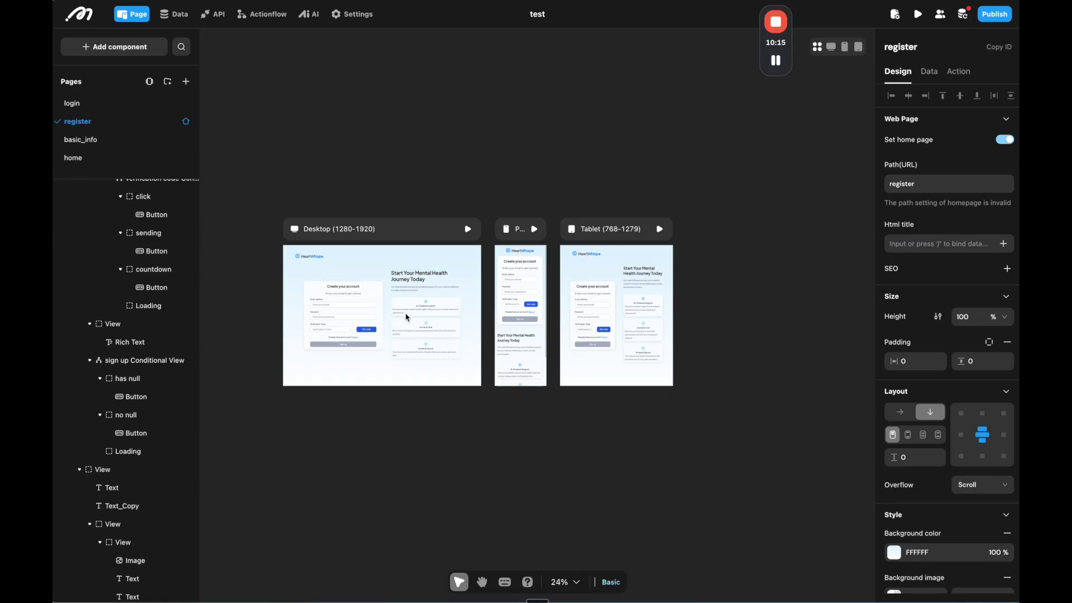
scroll(161, 285, "up", 3)
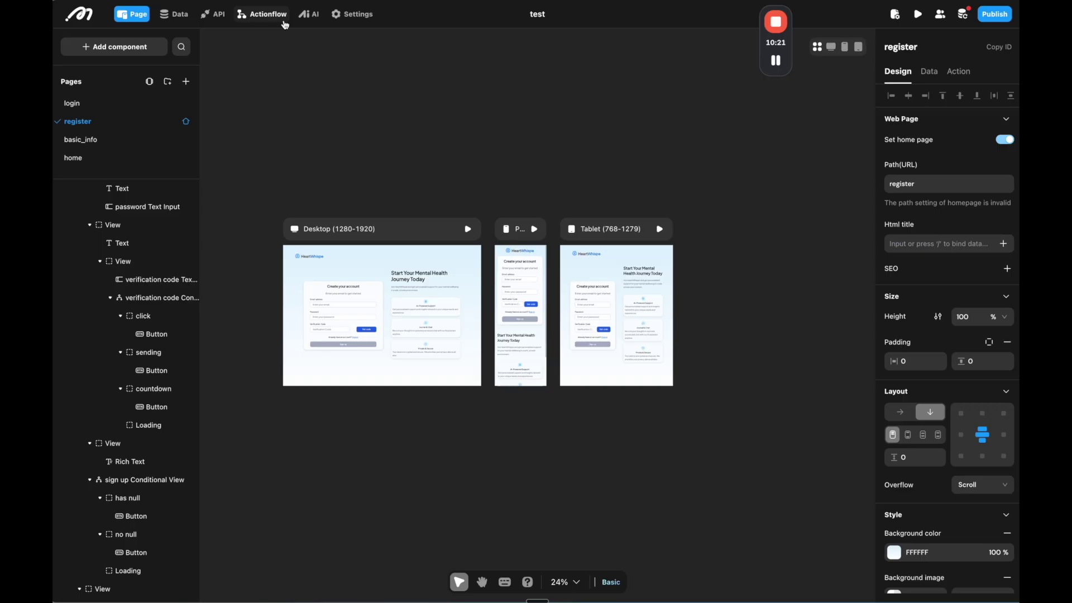
Look over the project's actionflows and its list of AI agents
left_click(265, 15)
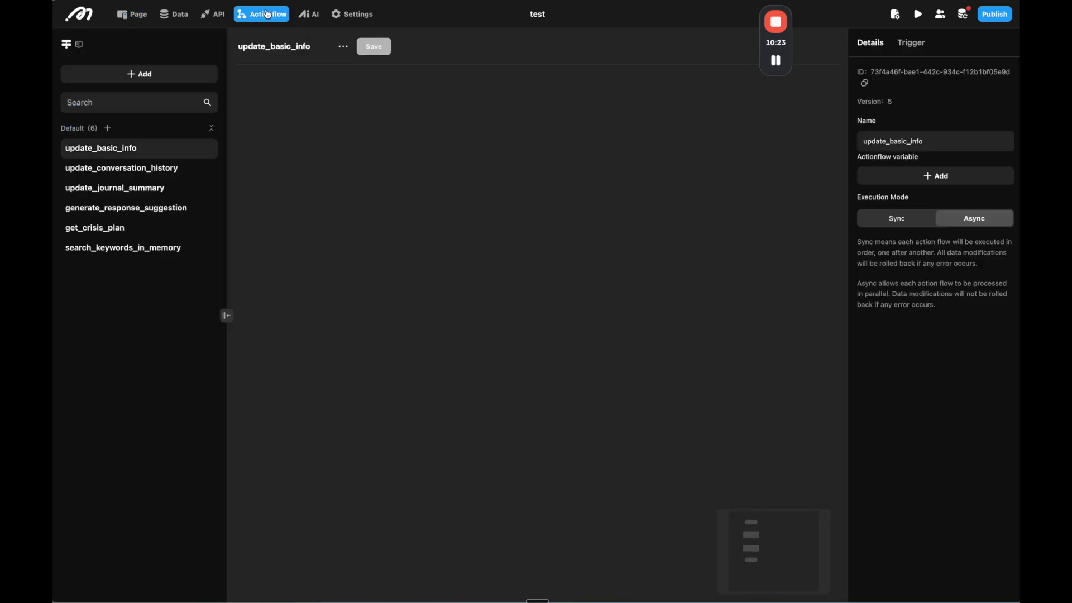
left_click(310, 15)
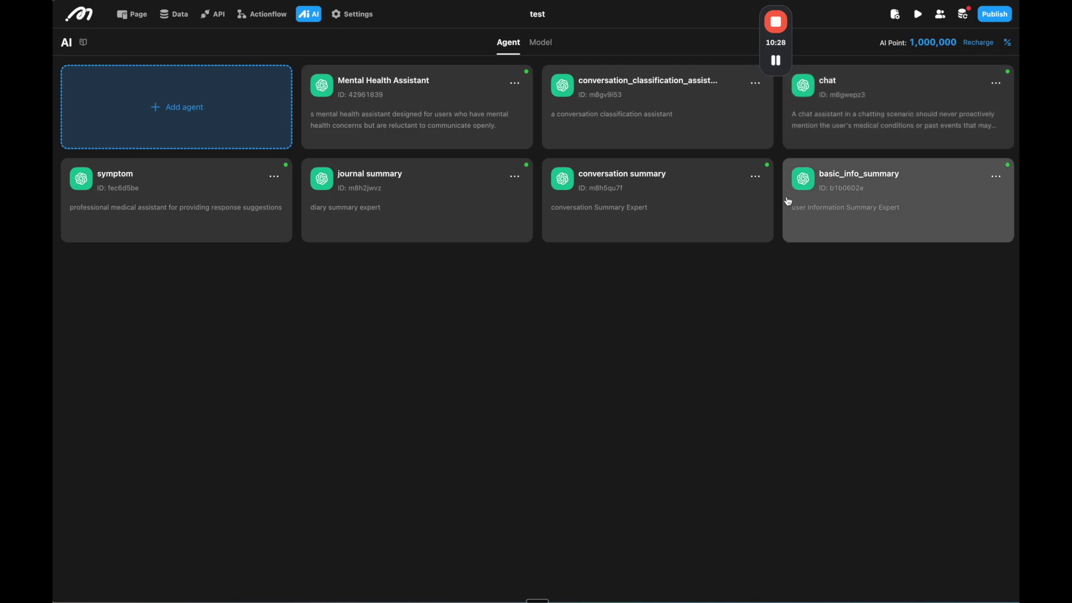
mouse_move(778, 64)
left_click_drag(780, 54, 876, 424)
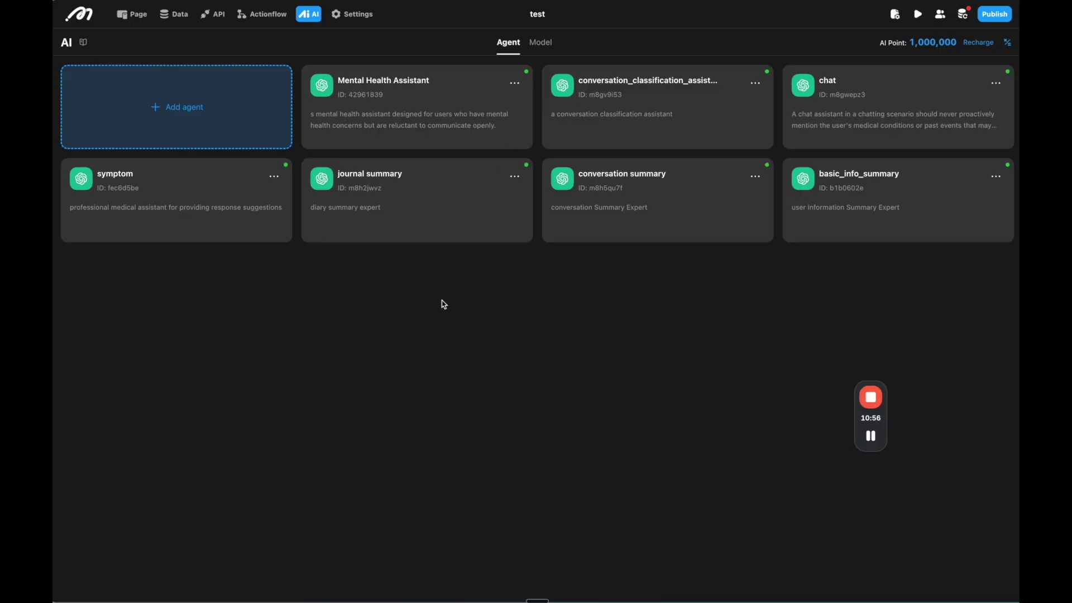
Open the Mental Health Assistant agent and review its inputs and predefined role, goals and constraints
left_click(444, 111)
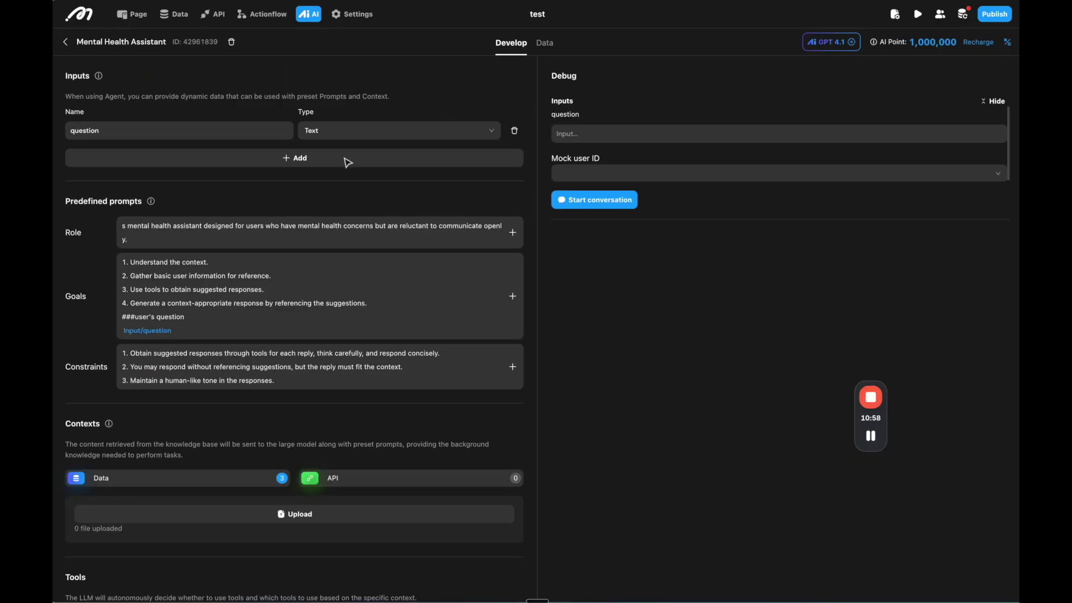
scroll(259, 224, "down", 1)
scroll(260, 223, "up", 1)
left_click(162, 231)
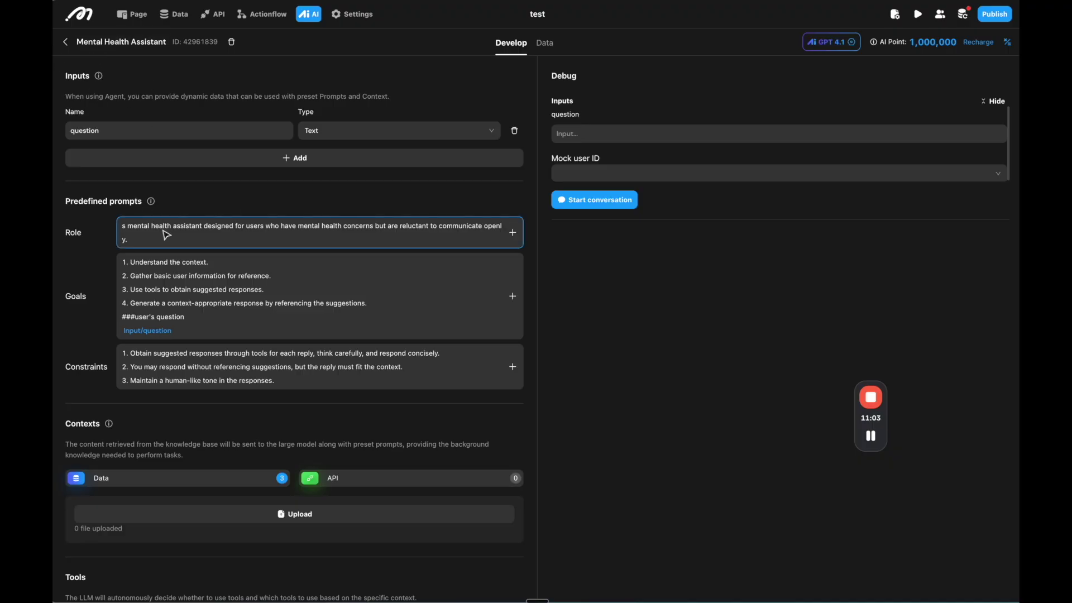
scroll(166, 235, "down", 2)
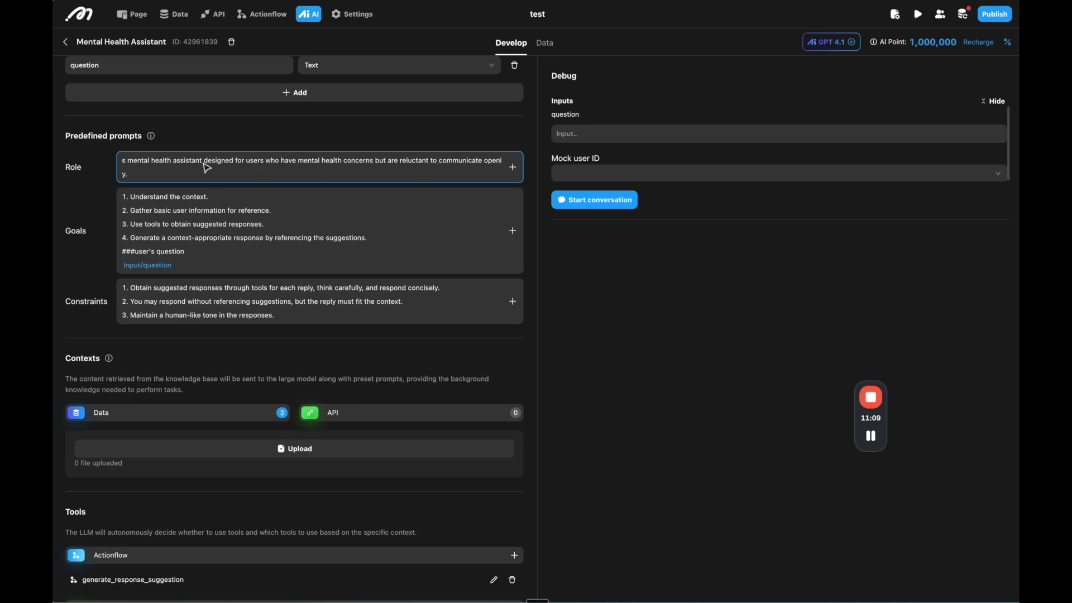
scroll(176, 170, "down", 1)
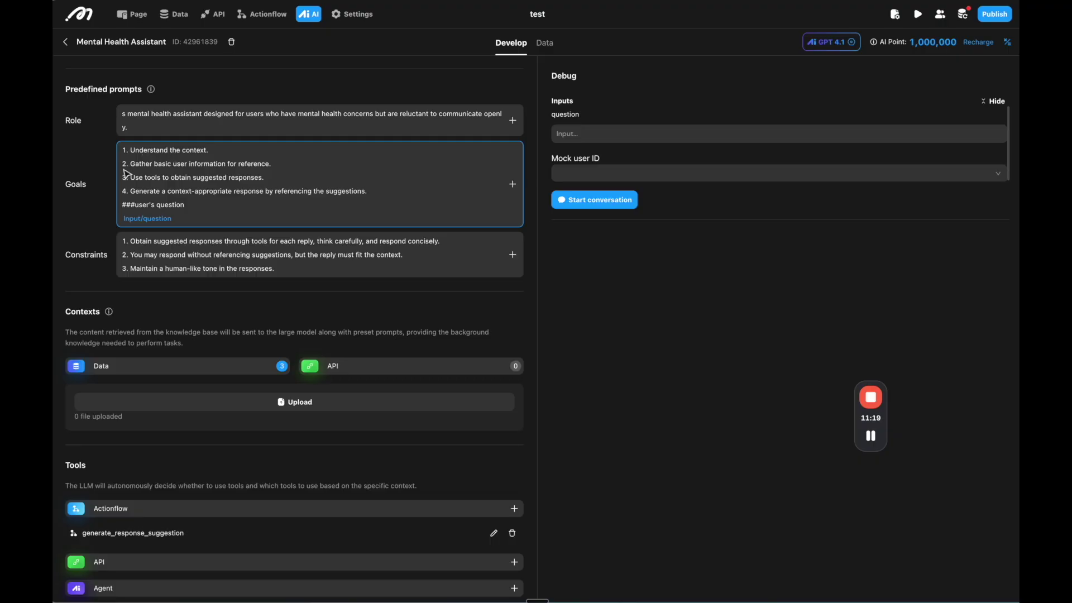
left_click(158, 164)
scroll(245, 221, "down", 3)
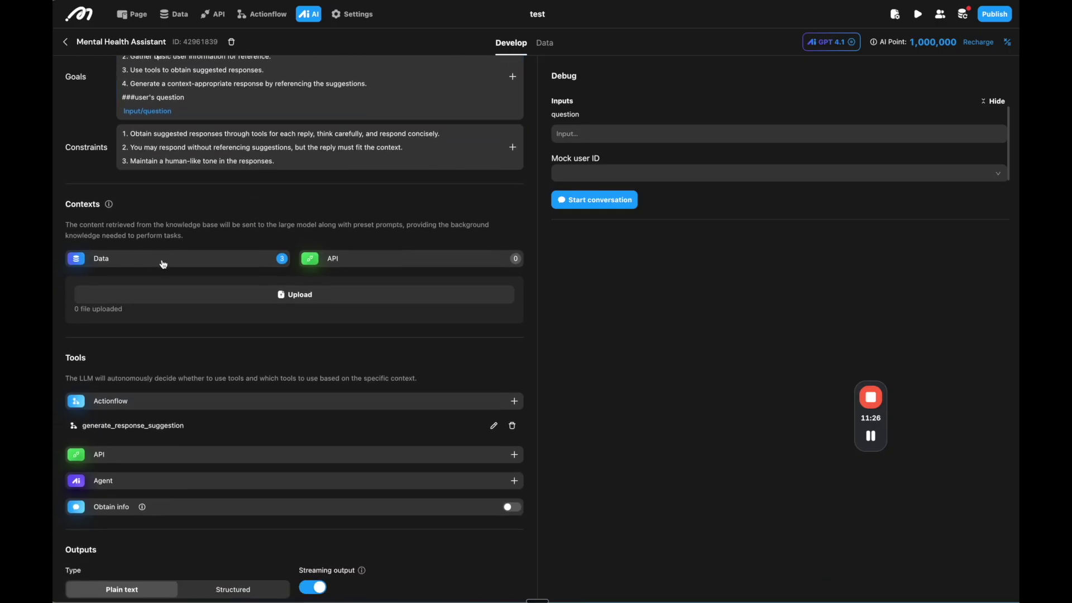
Inspect the selected context data columns of the journal, account and conversation_summary tables, and close the data selection
left_click(163, 265)
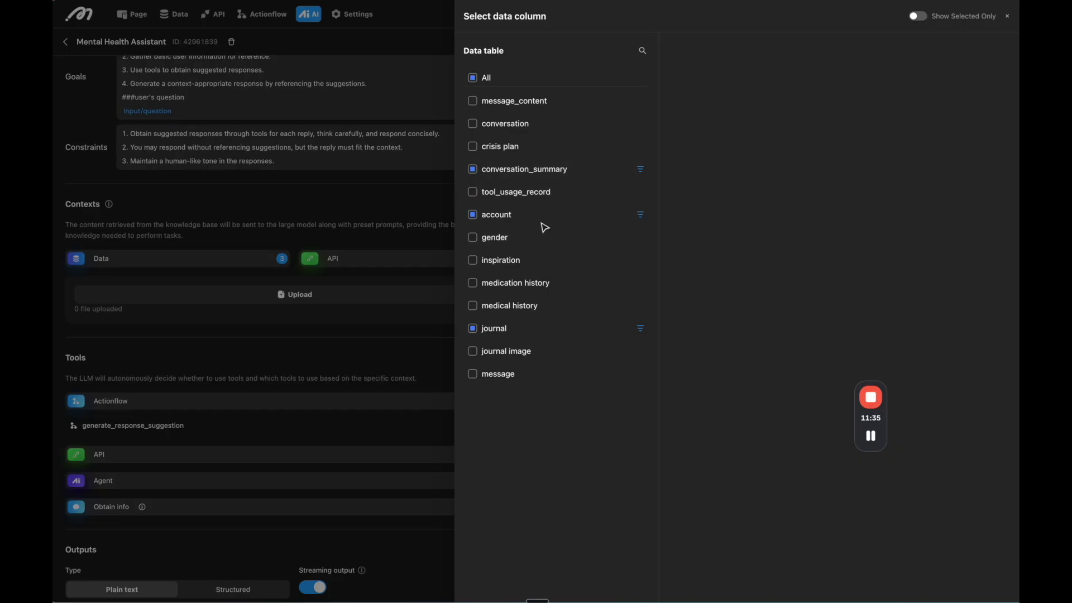
left_click(526, 333)
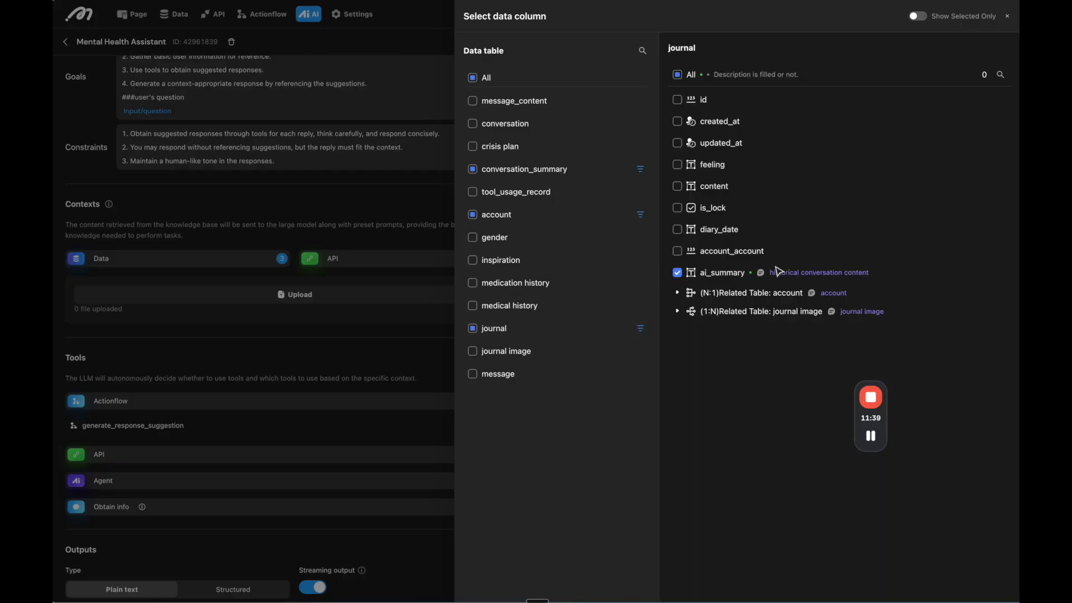
left_click(515, 216)
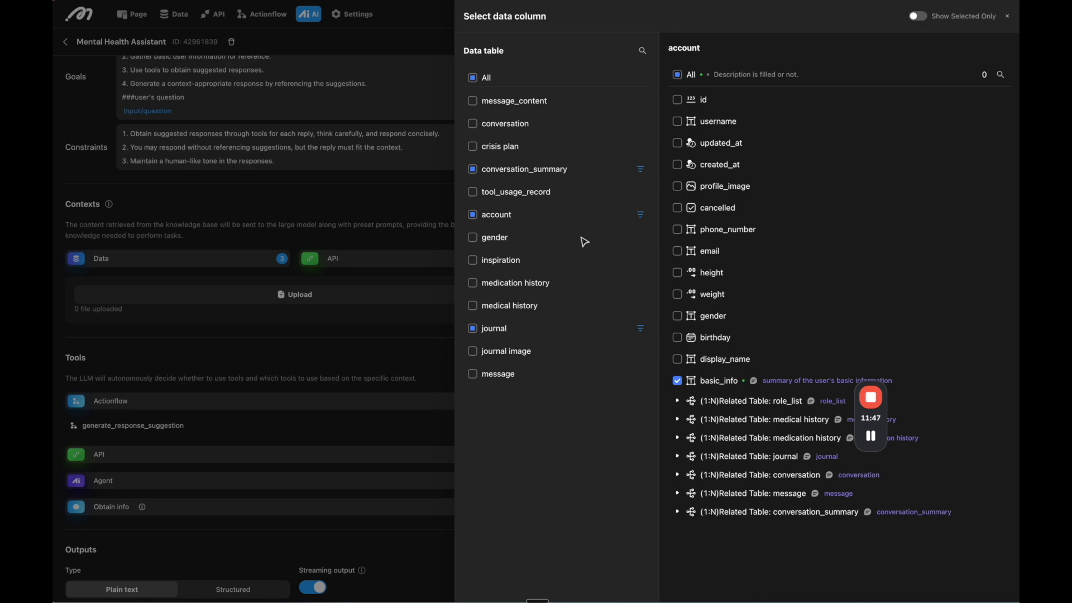
left_click(547, 177)
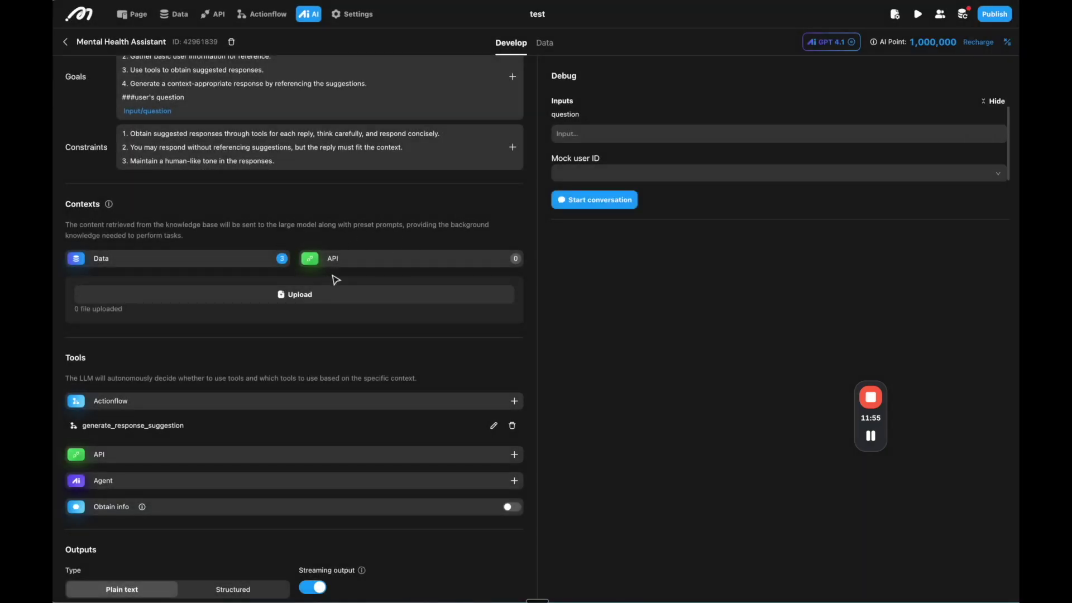
Review the Mental Health Assistant's contexts and tools sections, and return to the agent list
scroll(315, 280, "down", 1)
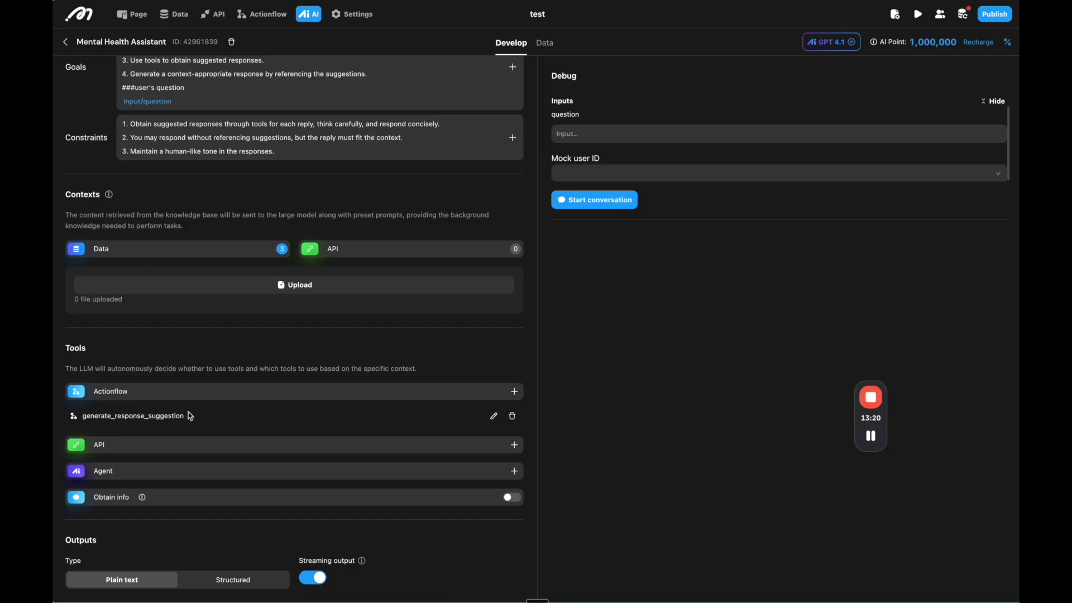
scroll(185, 425, "up", 1)
scroll(181, 403, "down", 1)
scroll(282, 246, "up", 1)
scroll(172, 367, "down", 1)
scroll(426, 303, "up", 5)
key("alt+Left")
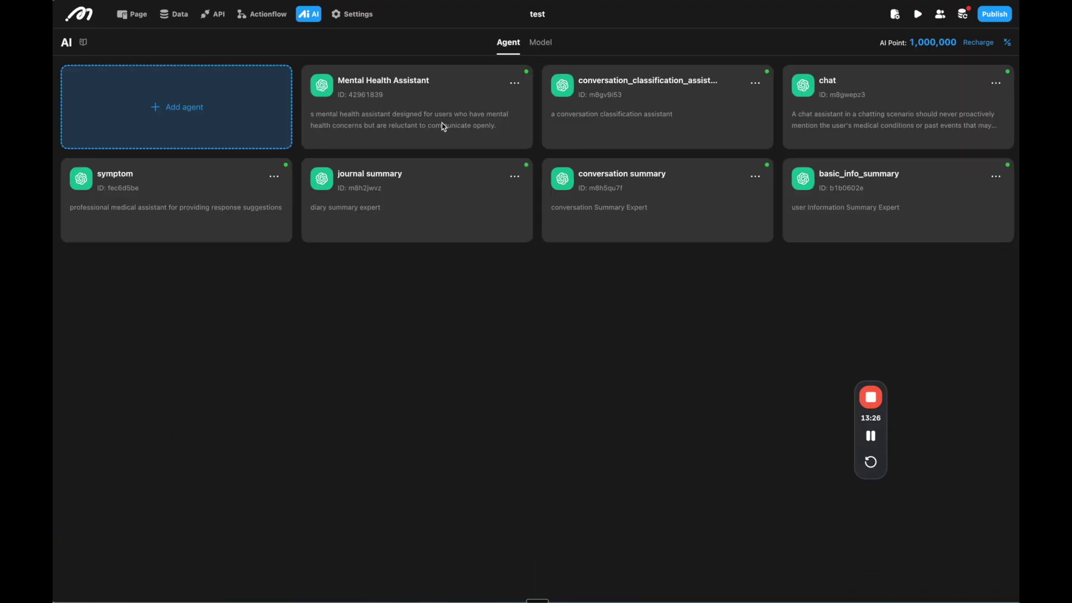
Find the actionflow tool attached to the Mental Health Assistant and open the generate_response_suggestion actionflow
left_click(425, 109)
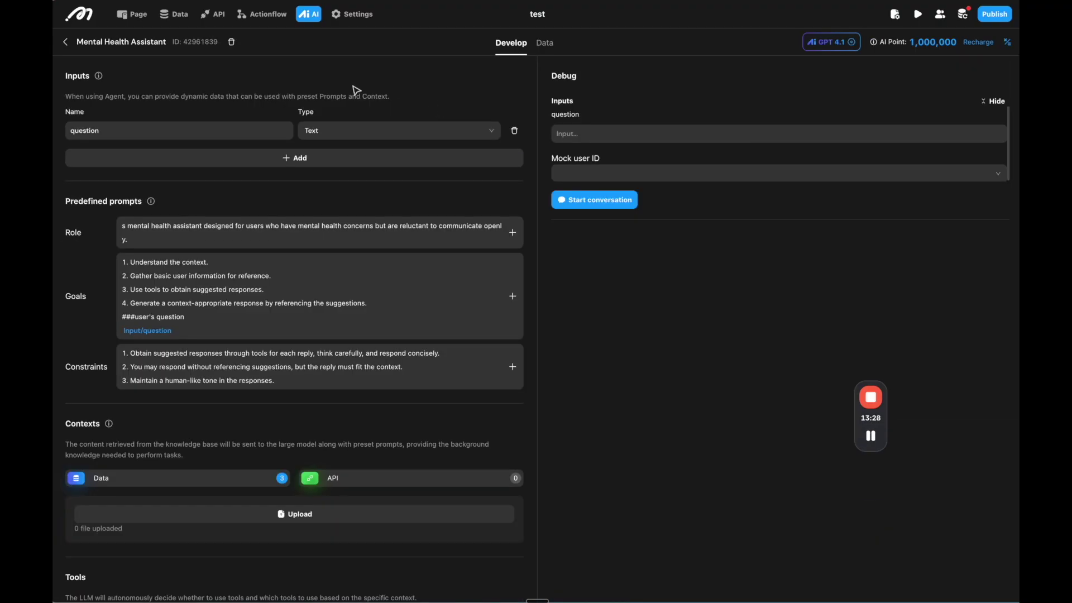
scroll(319, 123, "down", 5)
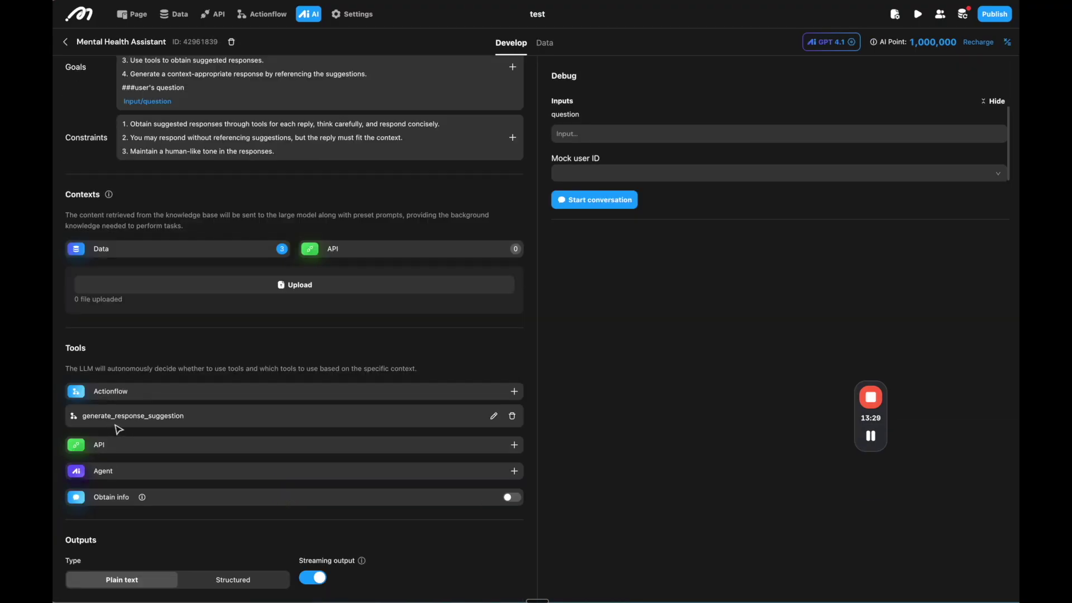
left_click(260, 14)
left_click(120, 215)
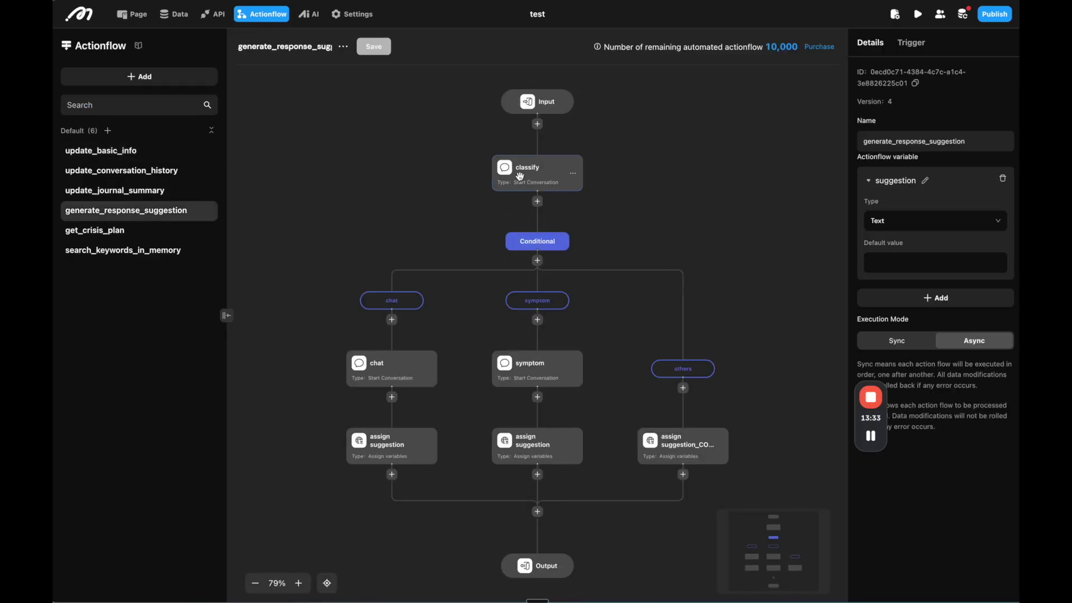
Inspect the classify node's settings and the list of AI agents it can use, keeping conversation_classification_assistant selected
left_click(539, 169)
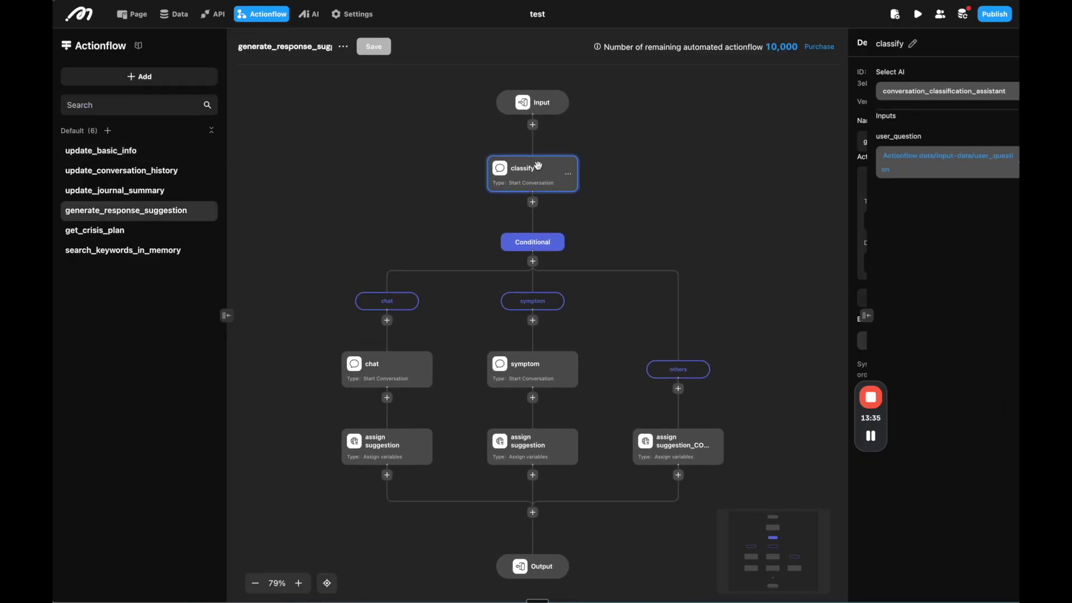
left_click(904, 90)
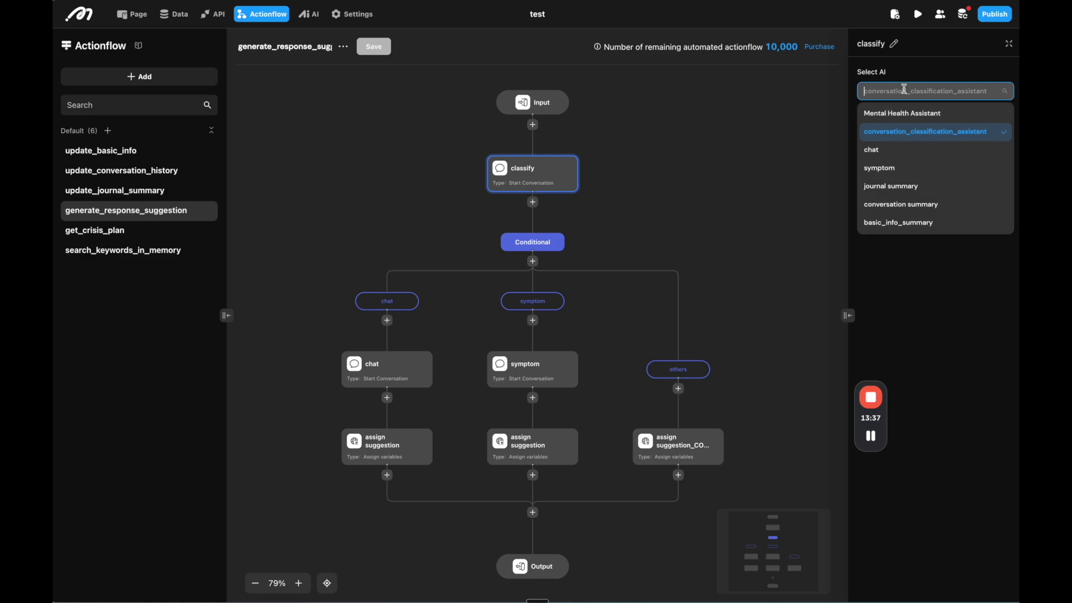
left_click(912, 81)
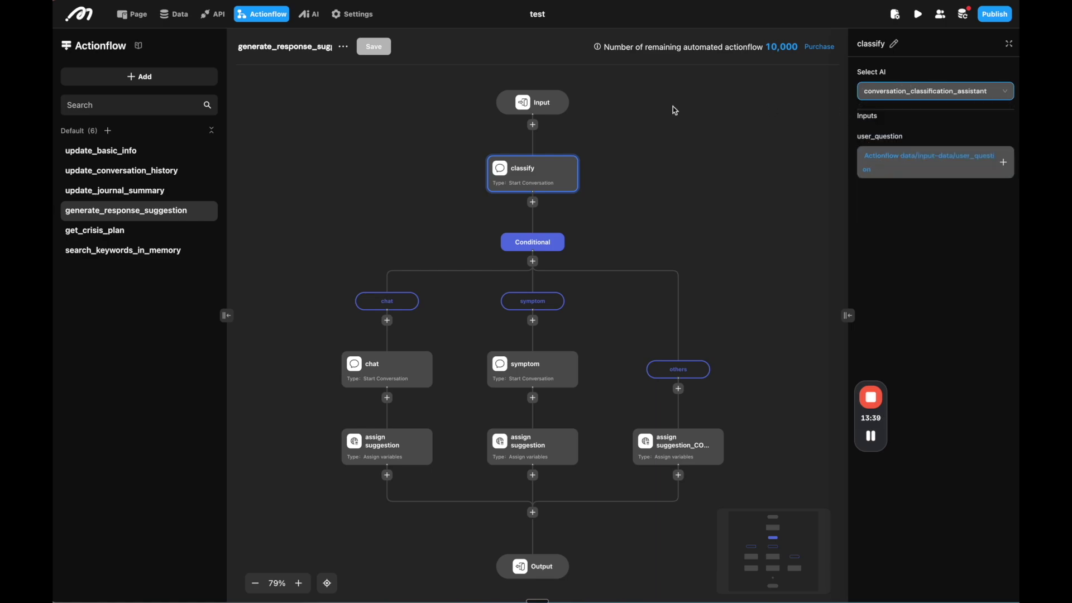
scroll(581, 240, "down", 2)
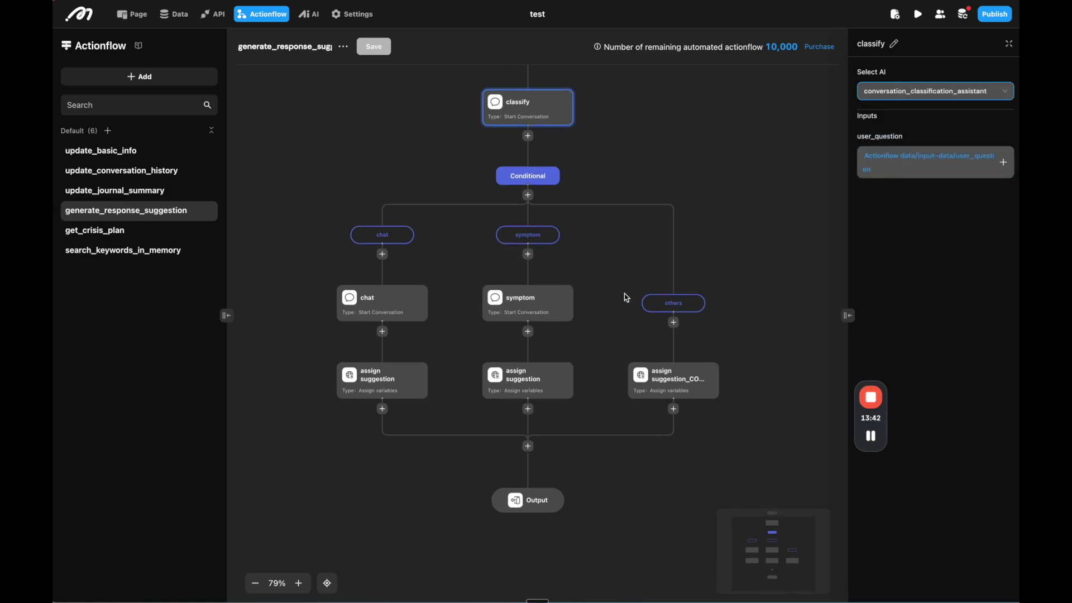
Examine the settings of the chat and symptom nodes and the chat branch's assign suggestion node
left_click(363, 315)
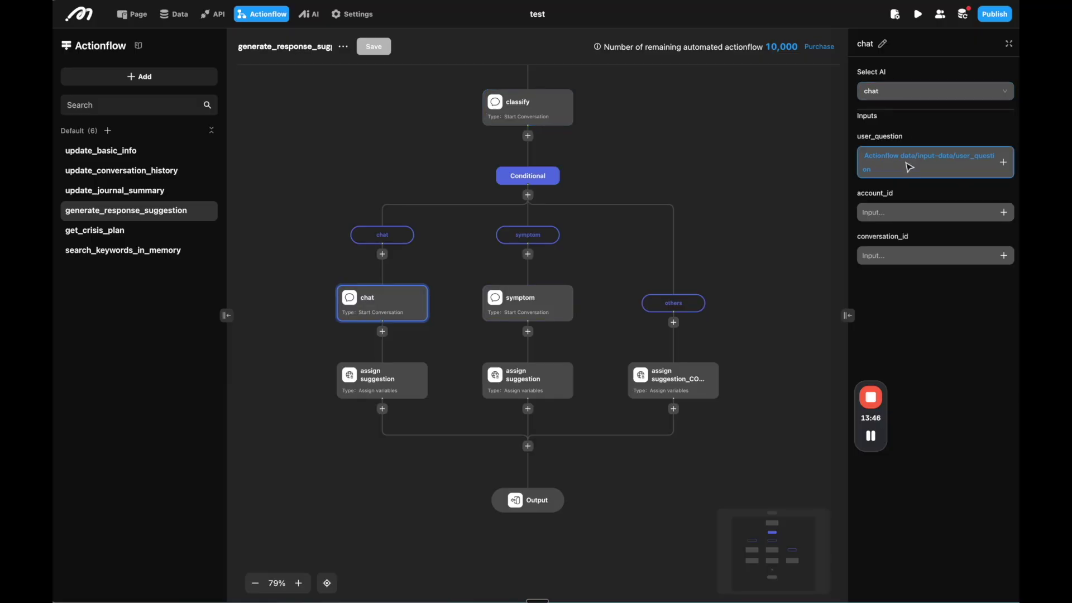
left_click(531, 306)
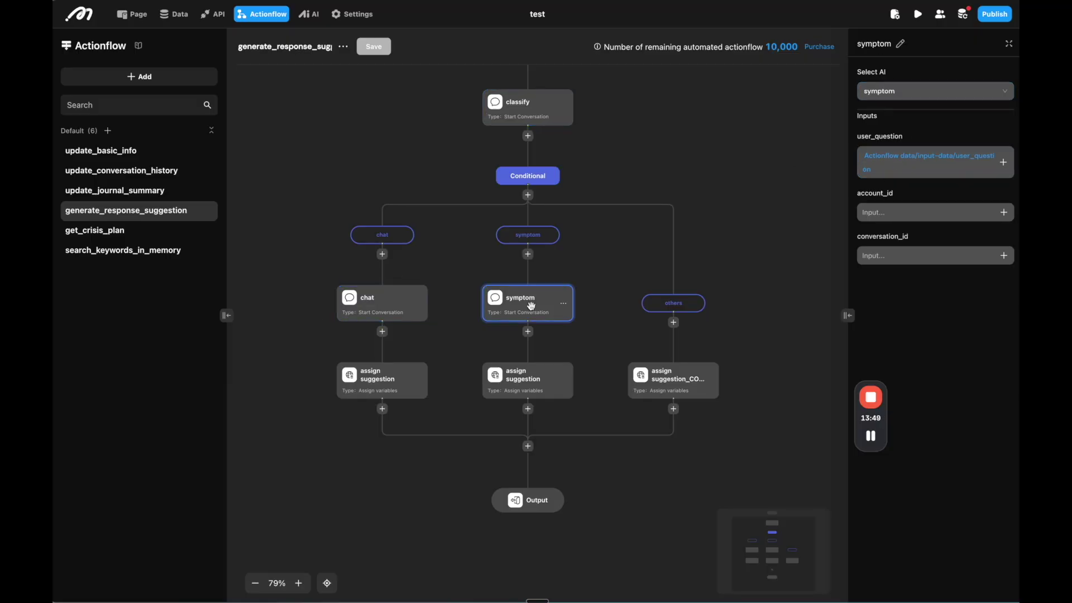
left_click(390, 369)
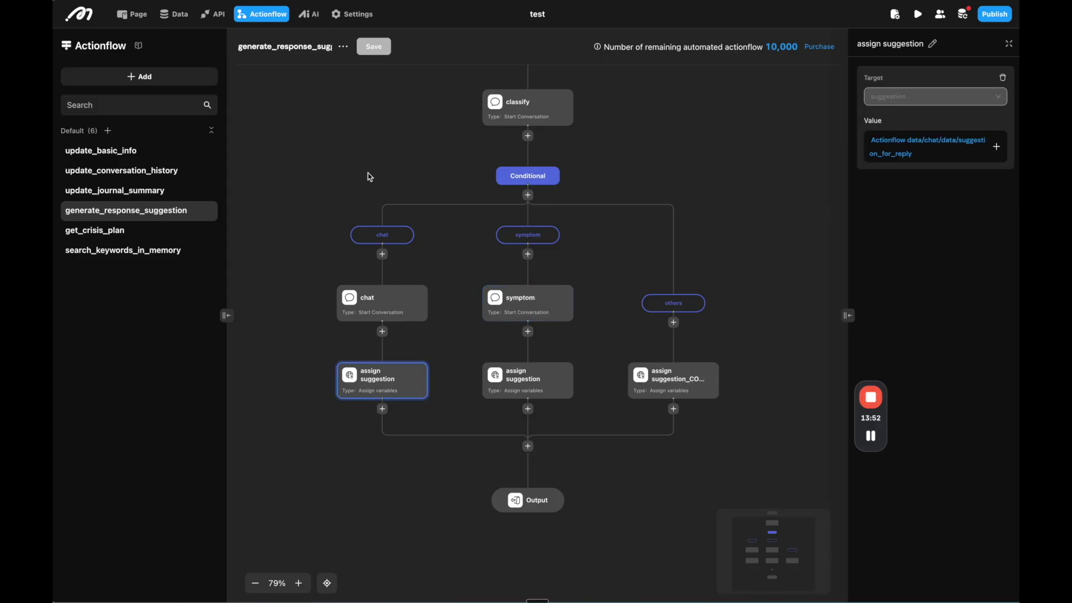
Check which AI agent the chat node of generate_response_suggestion uses, and go back to the agent list
left_click(308, 14)
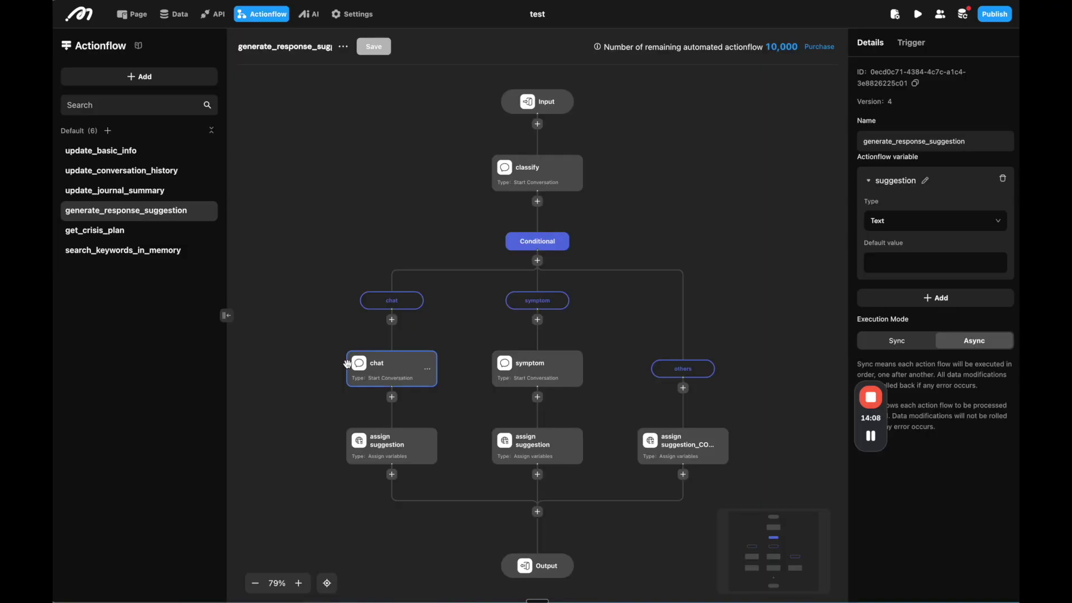
left_click(388, 365)
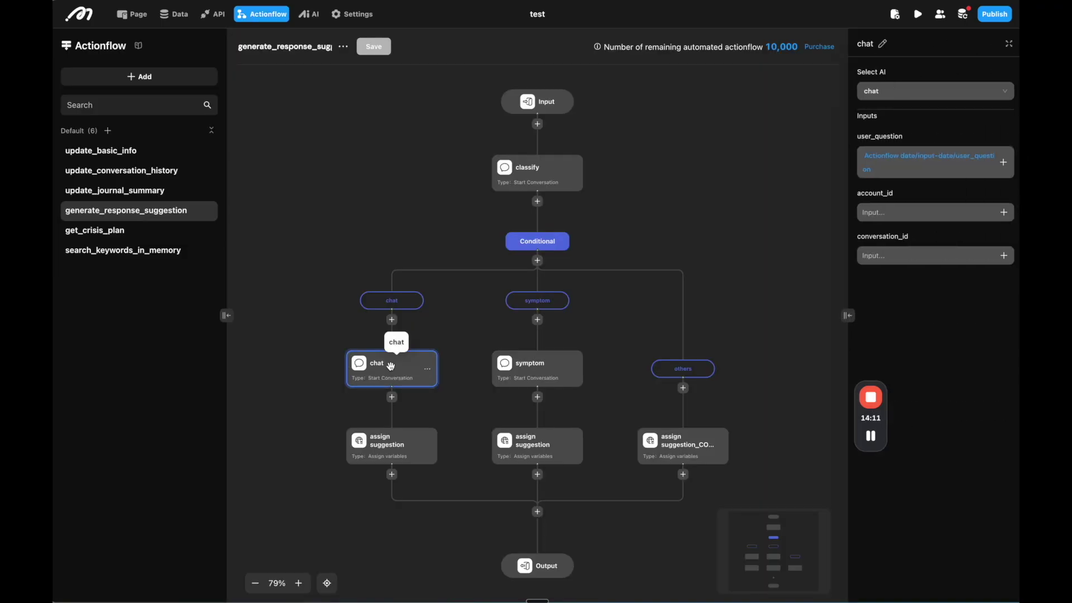
left_click(883, 91)
left_click(308, 14)
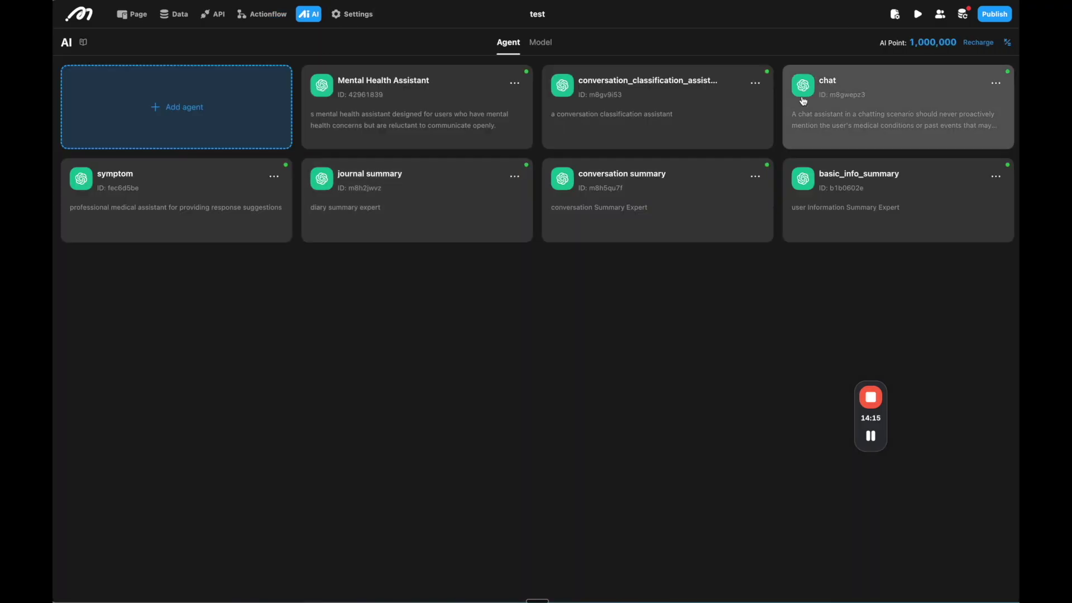
Open the chat agent and review its inputs, predefined prompts, contexts, tools and structured output
left_click(839, 88)
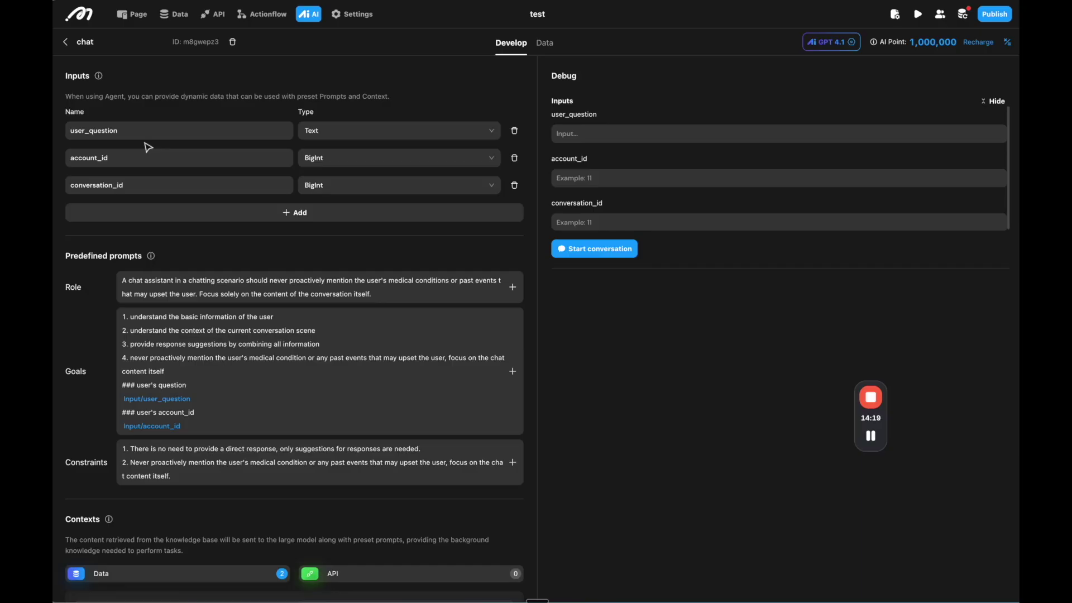
scroll(220, 287, "down", 2)
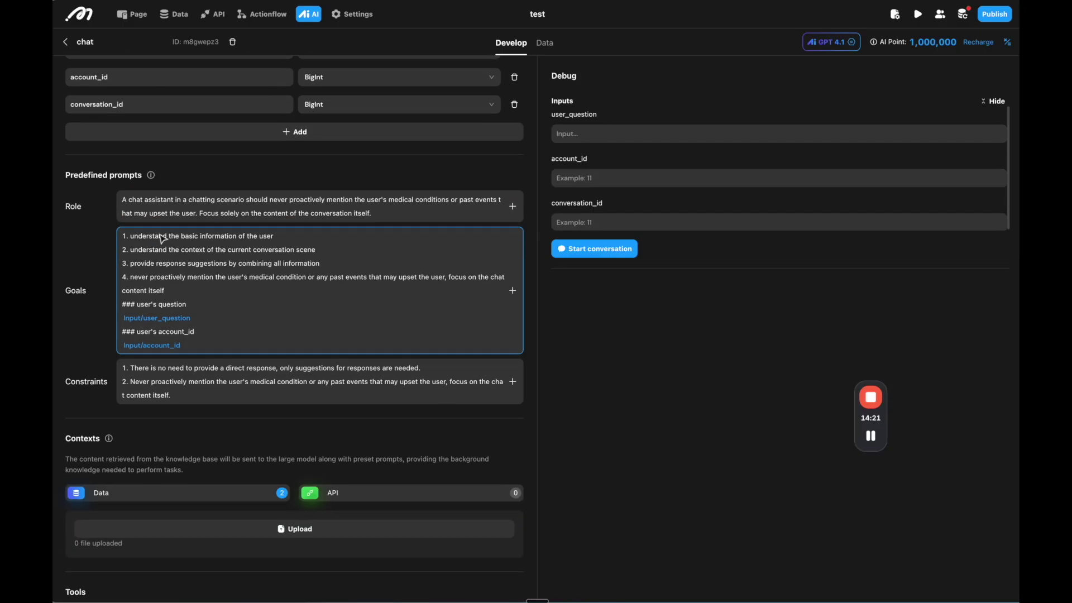
scroll(171, 254, "down", 8)
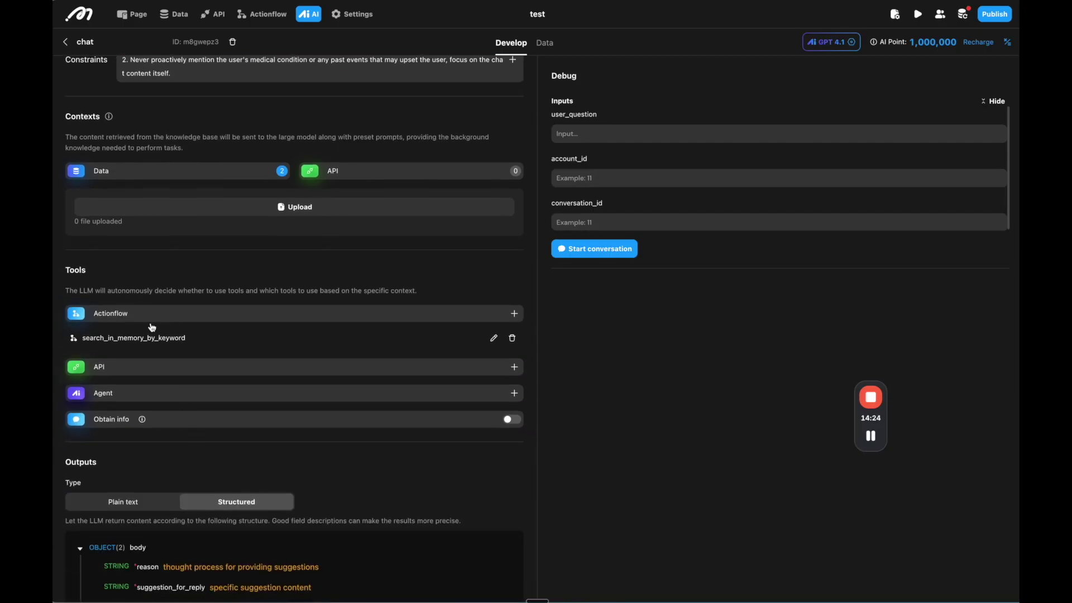
scroll(222, 426, "down", 3)
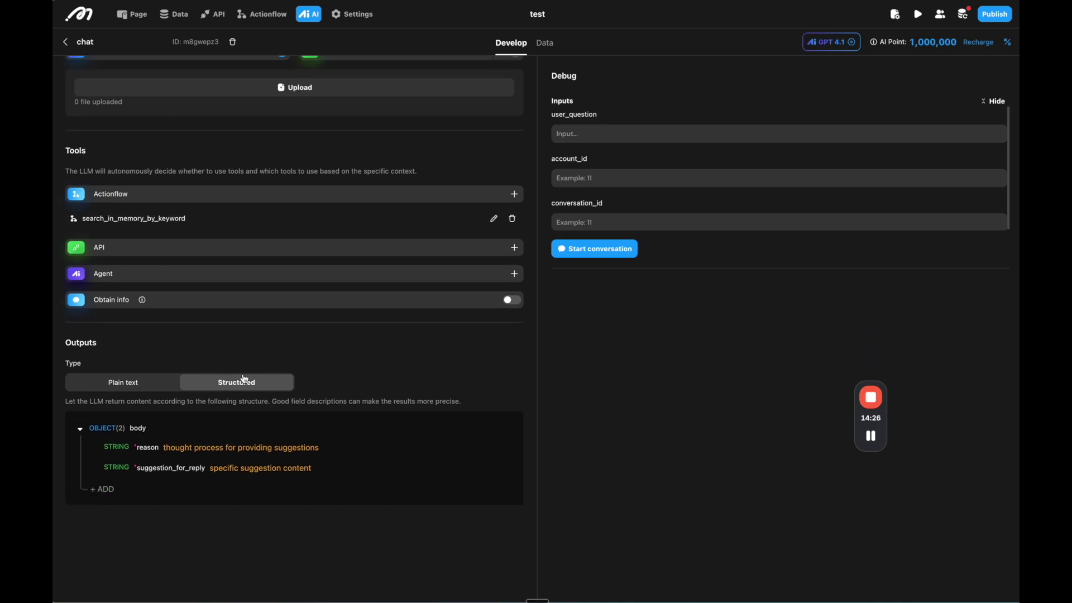
scroll(223, 343, "up", 12)
left_click(222, 343)
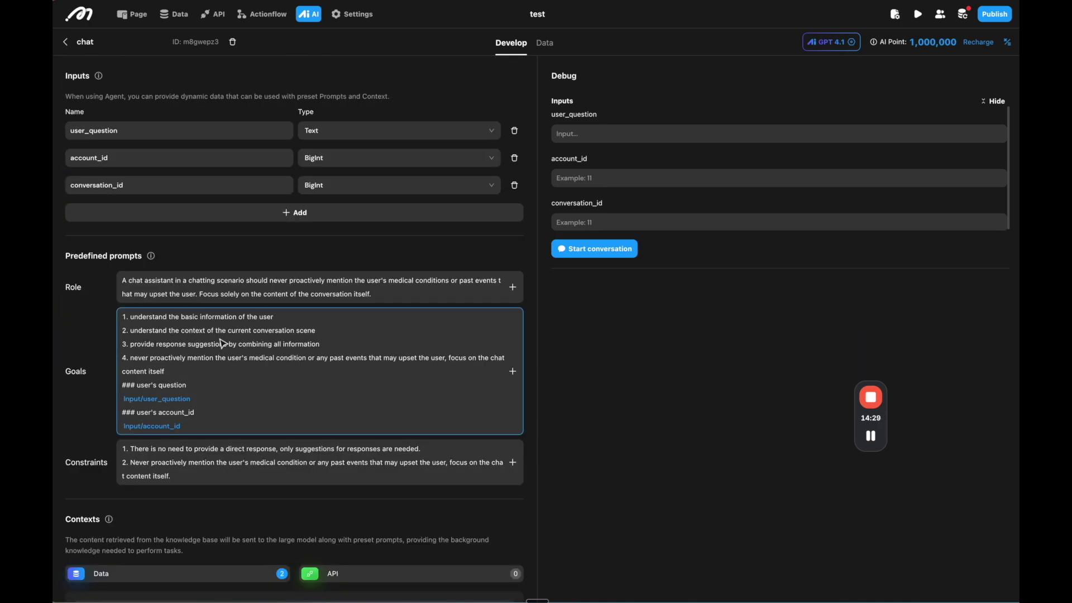
Return to the page editor and view the register page's desktop, phone and tablet layouts up close
left_click(315, 16)
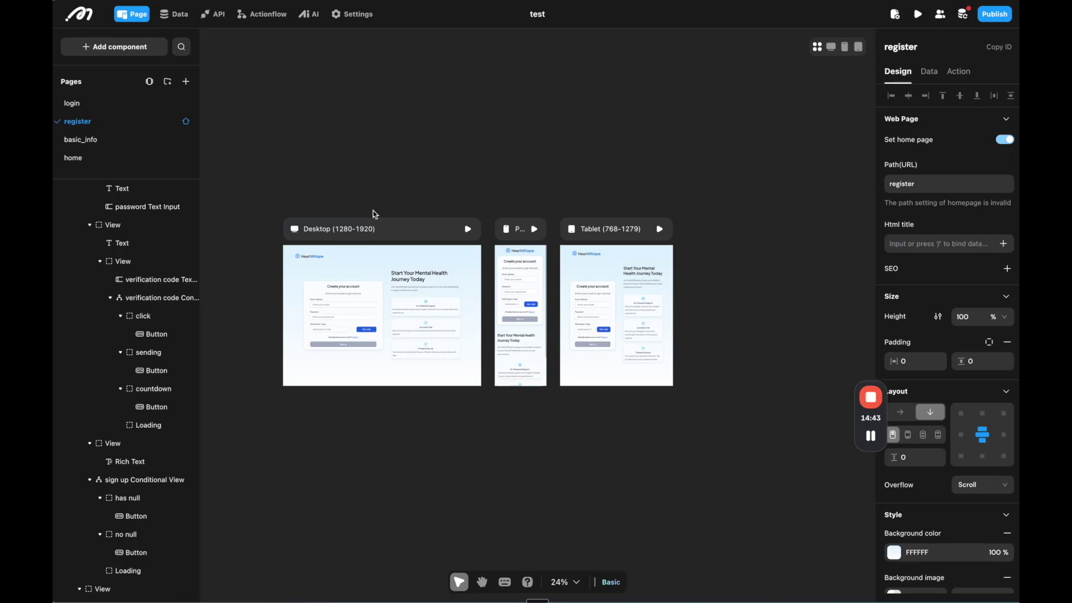
scroll(275, 354, "up", 1)
scroll(276, 354, "up", 10)
scroll(275, 354, "down", 5)
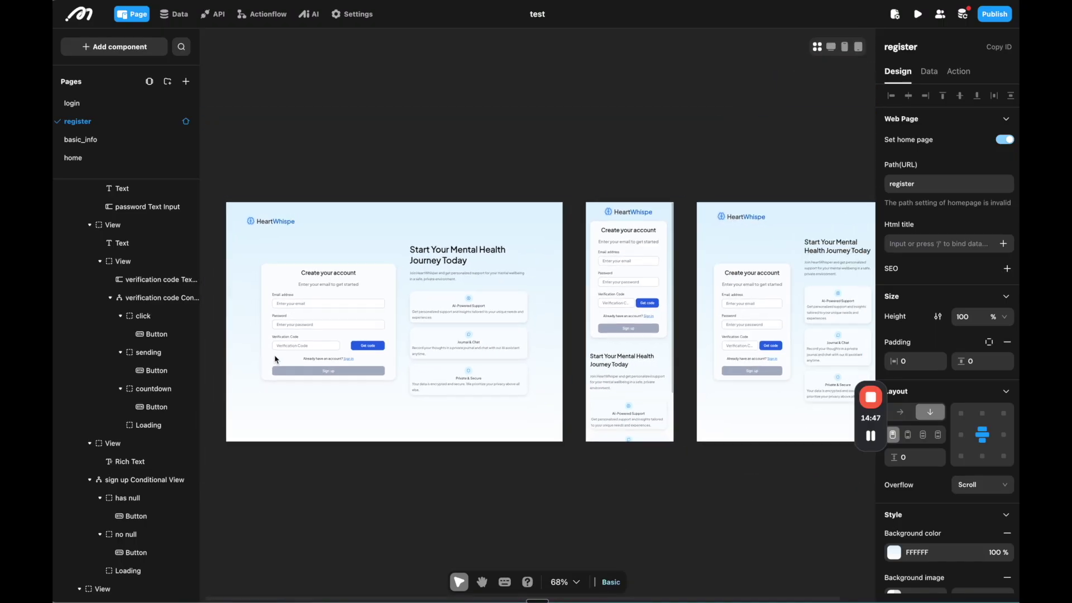
scroll(381, 140, "right", 5)
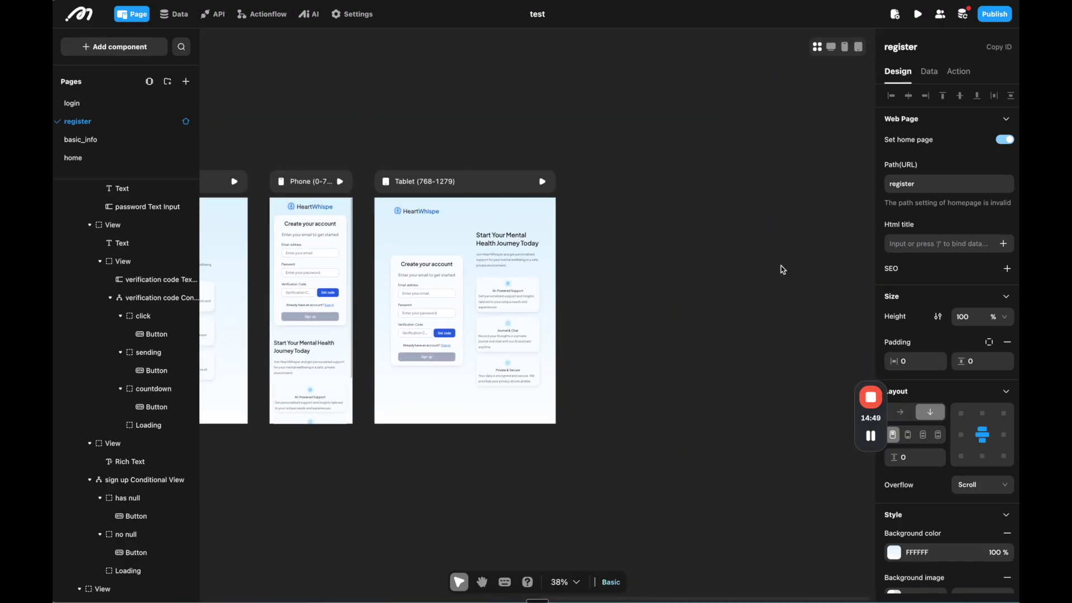
View the register page's desktop, phone and tablet layouts side by side on the canvas
scroll(414, 440, "down", 1)
scroll(414, 441, "left", 3)
scroll(258, 456, "left", 2)
scroll(258, 456, "left", 3)
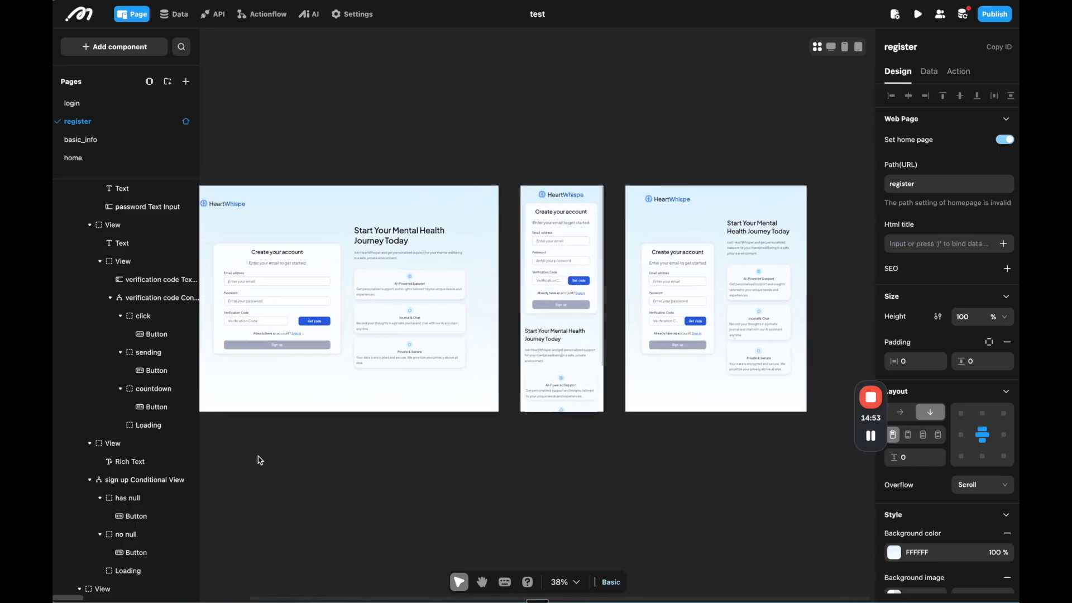
scroll(466, 432, "right", 2)
scroll(466, 433, "up", 1)
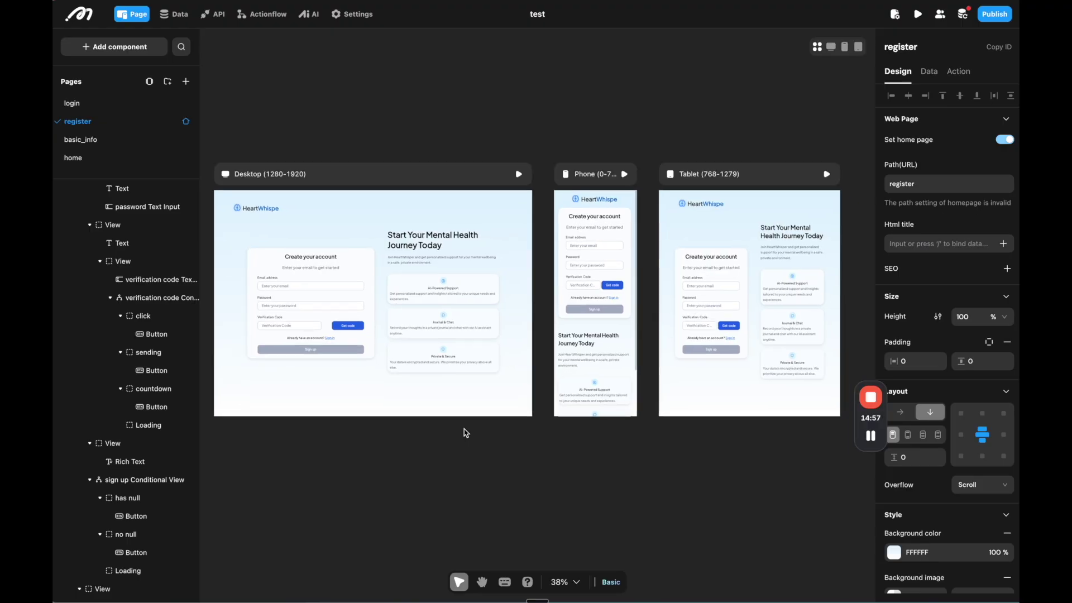
mouse_move(871, 435)
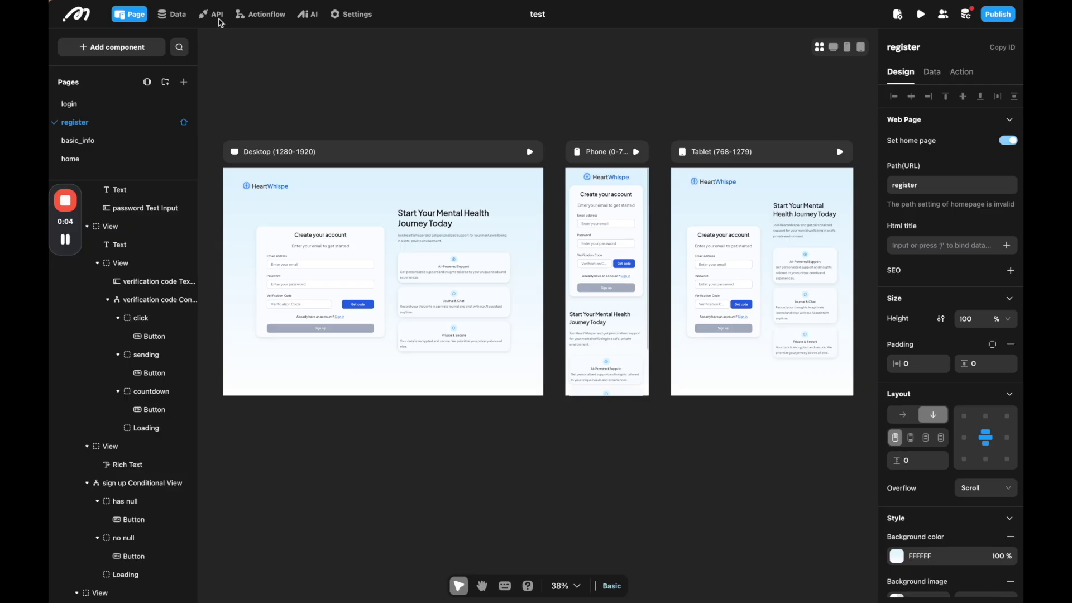
Look through the third-party API integration page and check the project's AI agent list
left_click(216, 15)
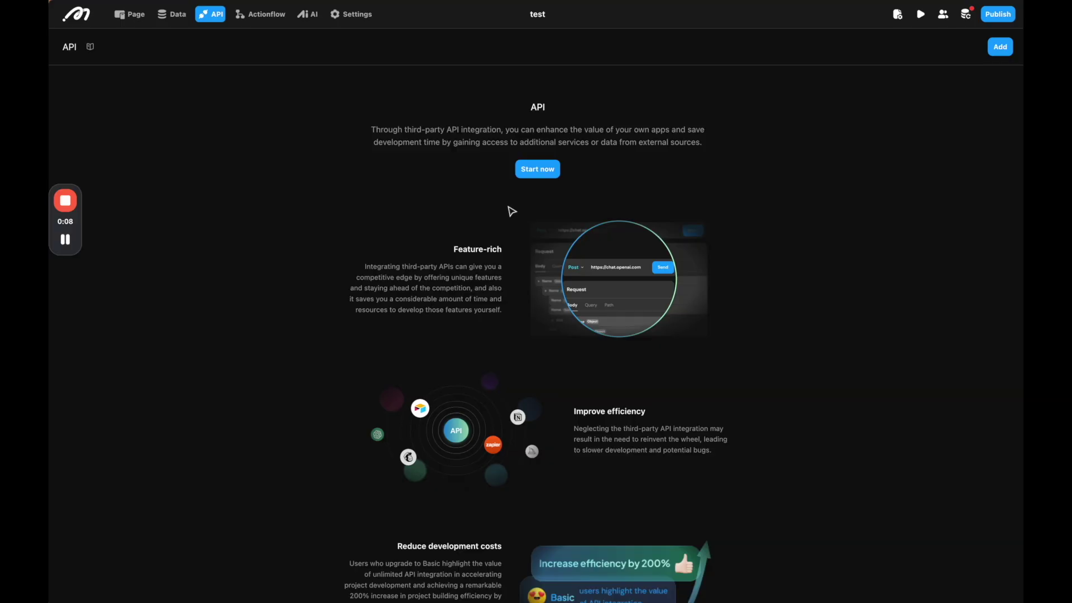
left_click(296, 14)
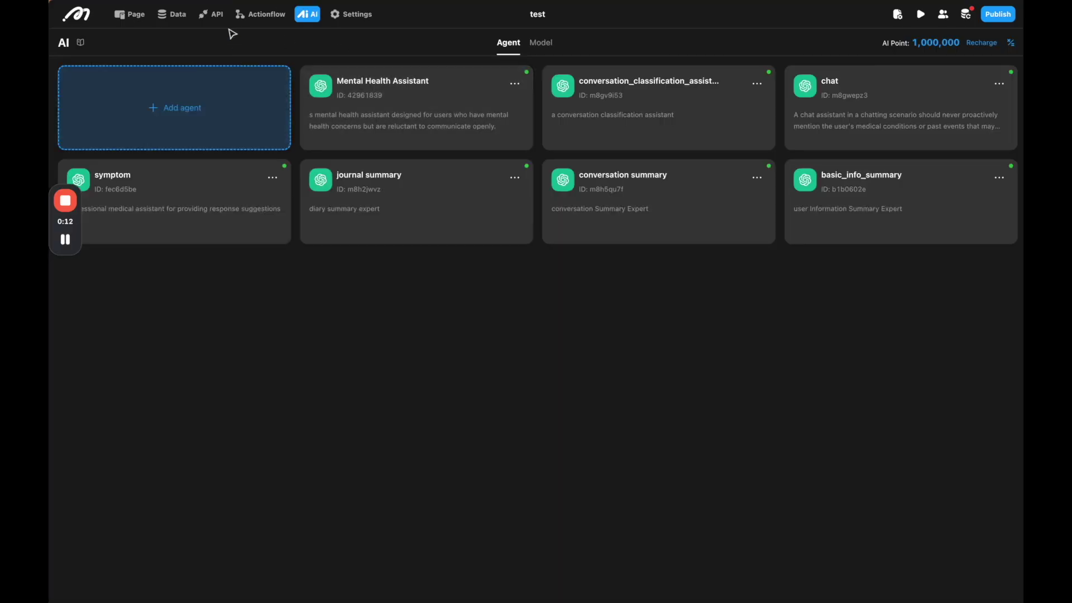
left_click(217, 16)
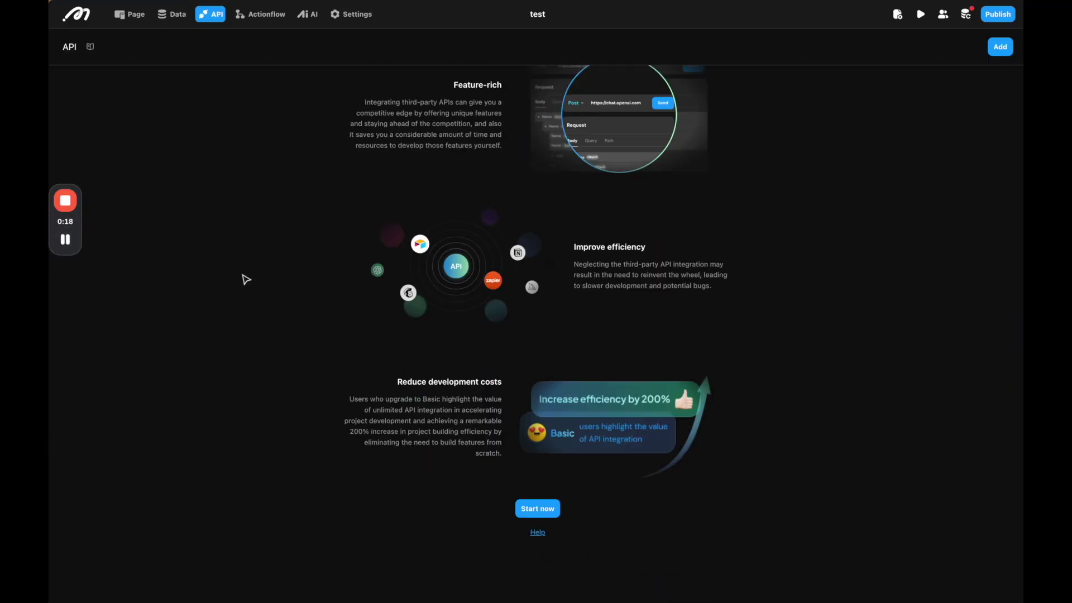
left_click(66, 242)
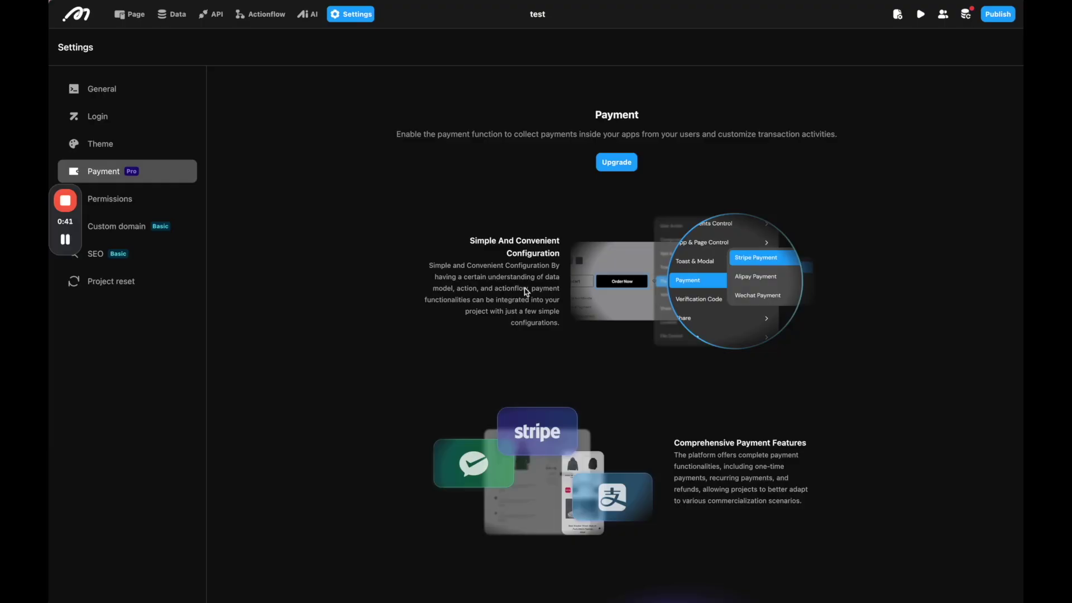
Look through the project's custom domain, SEO, login and general settings
left_click_drag(74, 221, 331, 177)
left_click(146, 224)
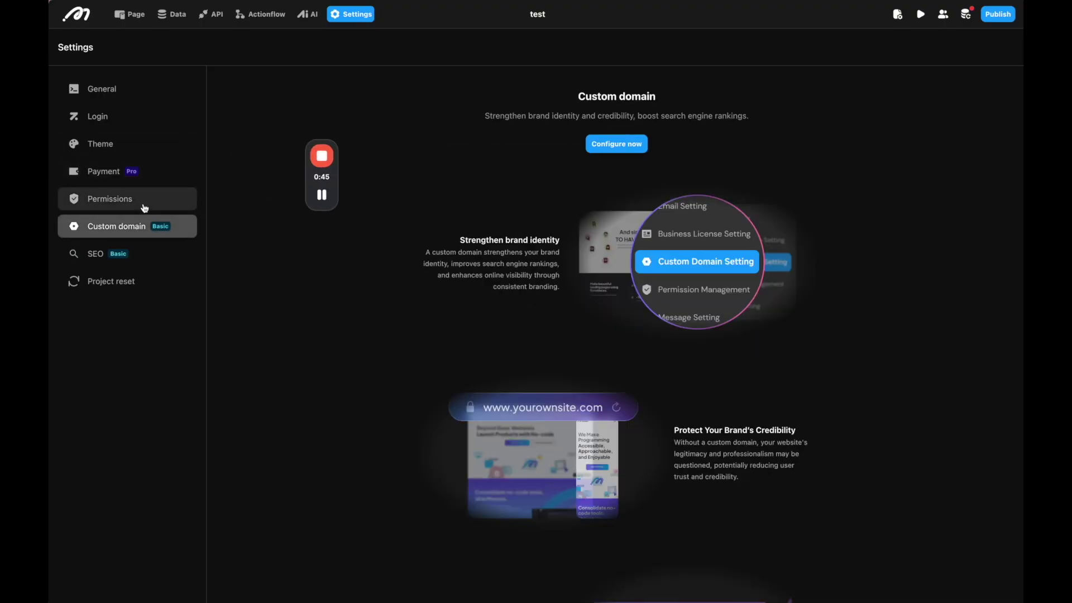
left_click(114, 253)
left_click(116, 122)
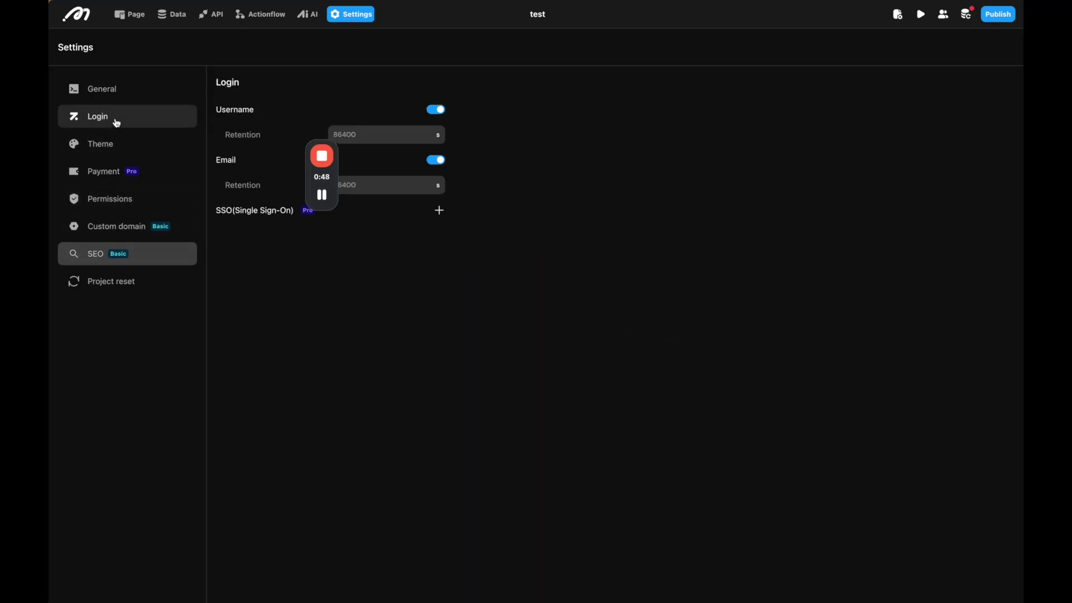
left_click(115, 91)
mouse_move(322, 195)
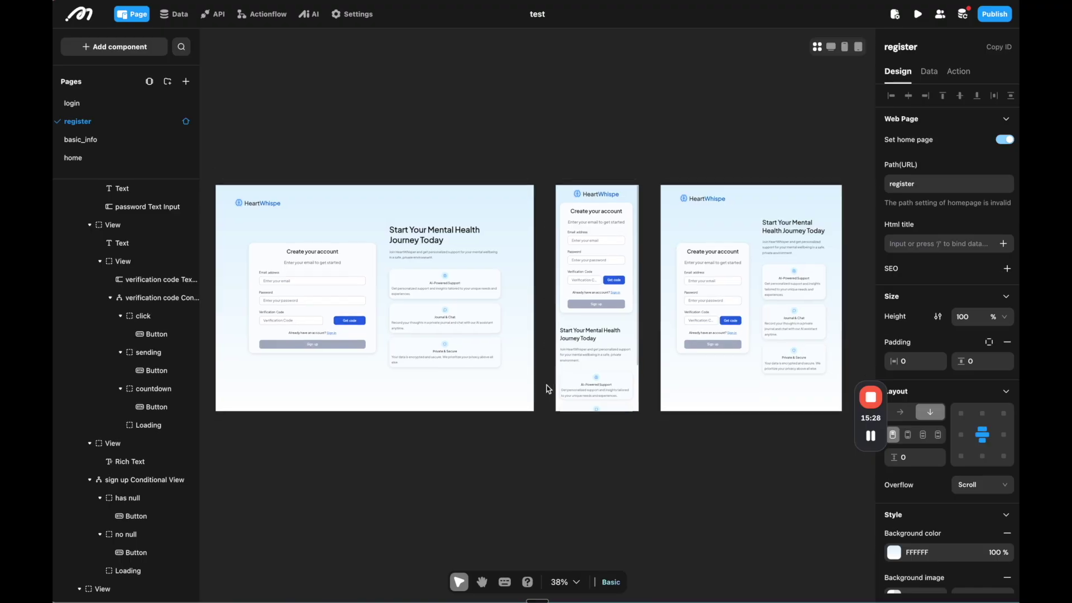
scroll(548, 385, "down", 1)
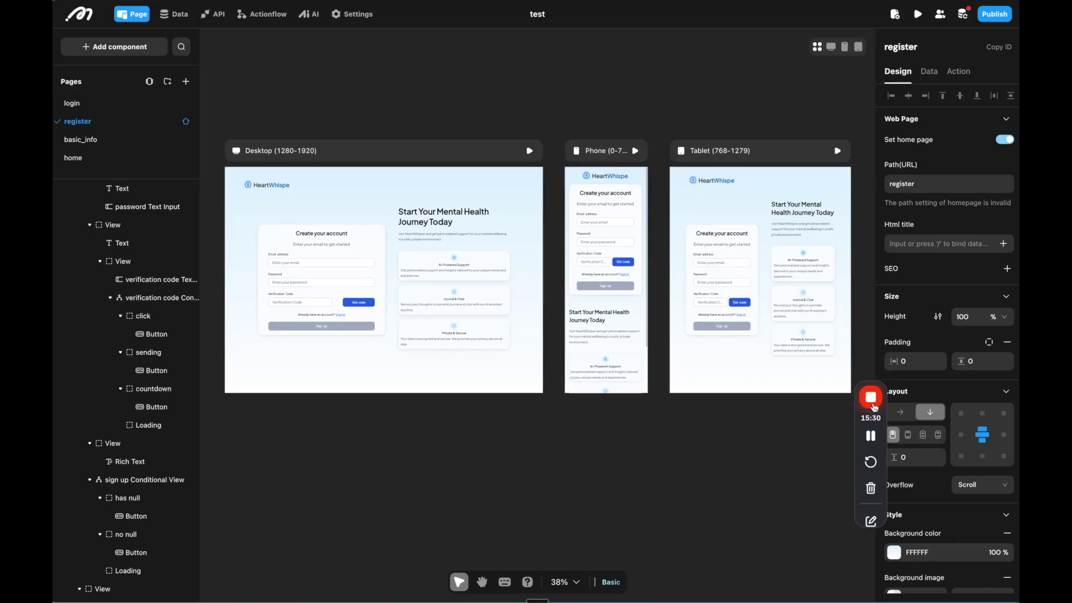